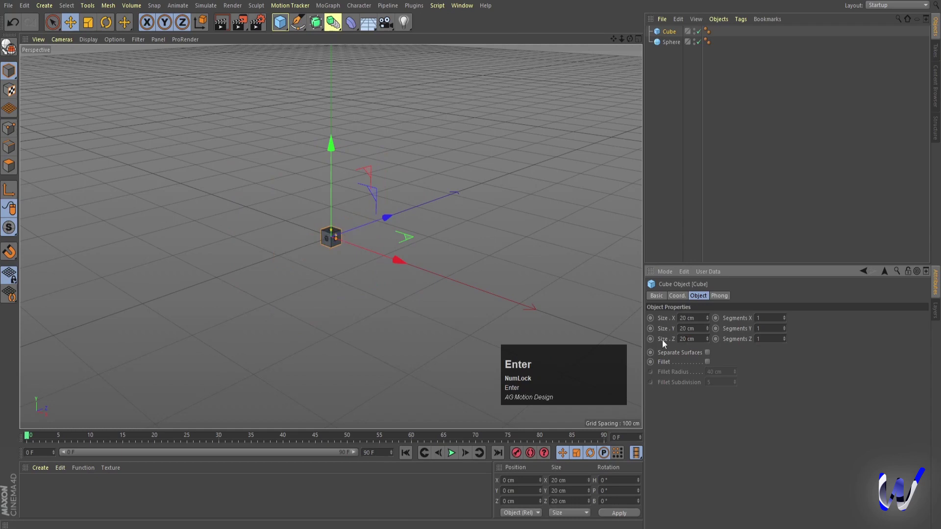
Set the cube's X, Y and Z sizes to 40 cm each
{"action": "scroll", "coordinate": [331, 237], "scroll_direction": "up", "scroll_amount": 4}
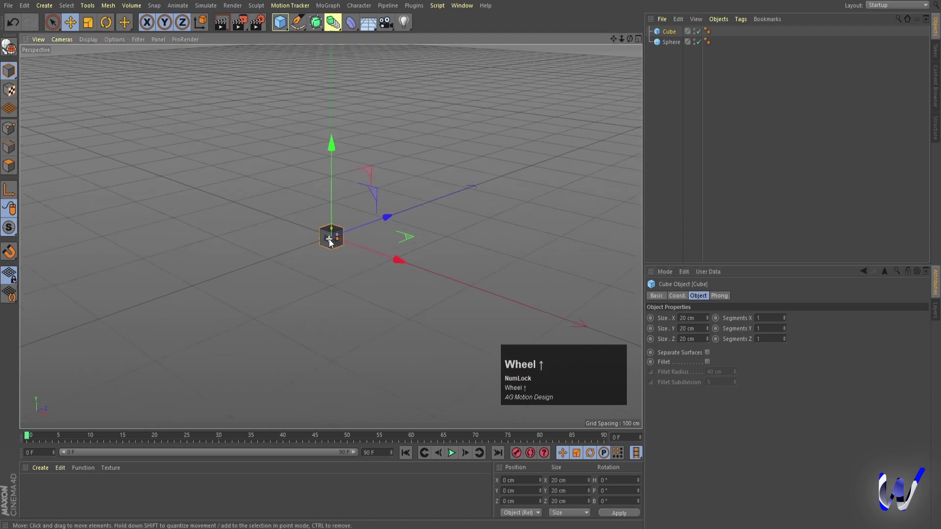
{"action": "left_click", "coordinate": [702, 319]}
{"action": "type", "text": "4"}
{"action": "double_click", "coordinate": [691, 328]}
{"action": "type", "text": "40"}
{"action": "double_click", "coordinate": [692, 339]}
{"action": "type", "text": "40"}
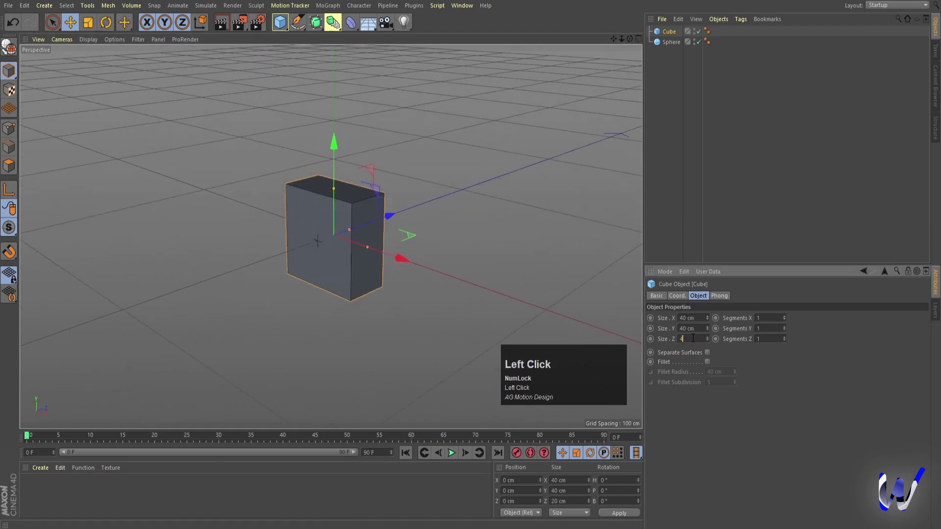
{"action": "left_click", "coordinate": [767, 380]}
{"action": "scroll", "coordinate": [464, 157], "scroll_direction": "up", "scroll_amount": 4}
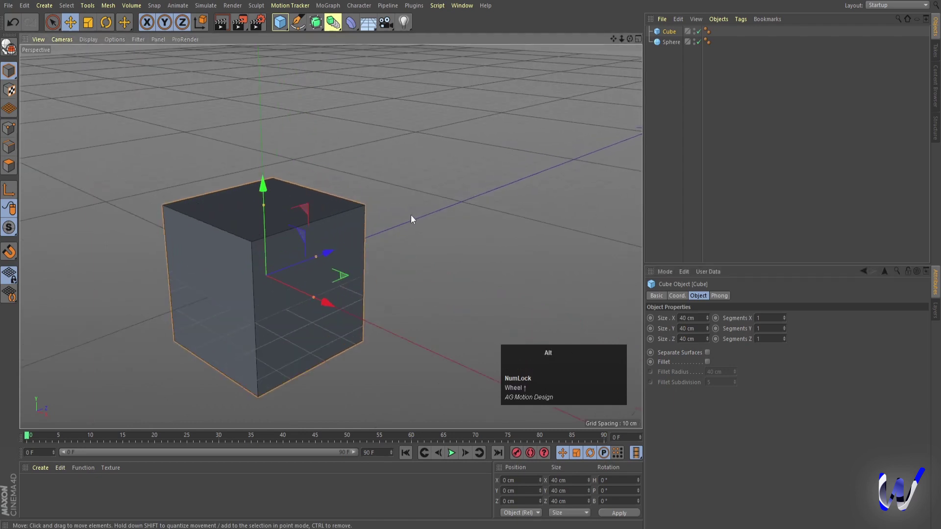
Enable the cube's fillet and set its radius to 5 cm
{"action": "left_click_drag", "start_coordinate": [411, 215], "coordinate": [416, 253], "text": "alt"}
{"action": "middle_click_drag", "start_coordinate": [436, 148], "coordinate": [505, 131], "text": "alt"}
{"action": "left_click", "coordinate": [658, 38]}
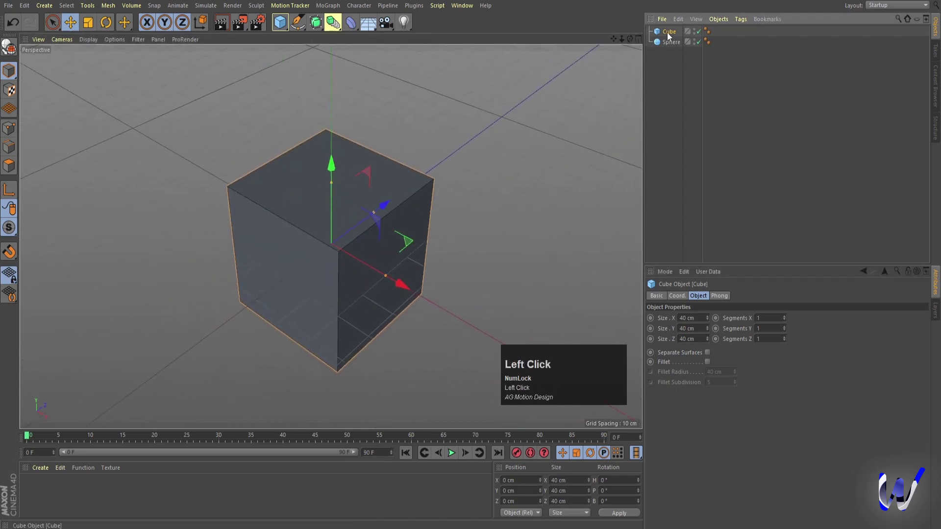
{"action": "left_click", "coordinate": [708, 362]}
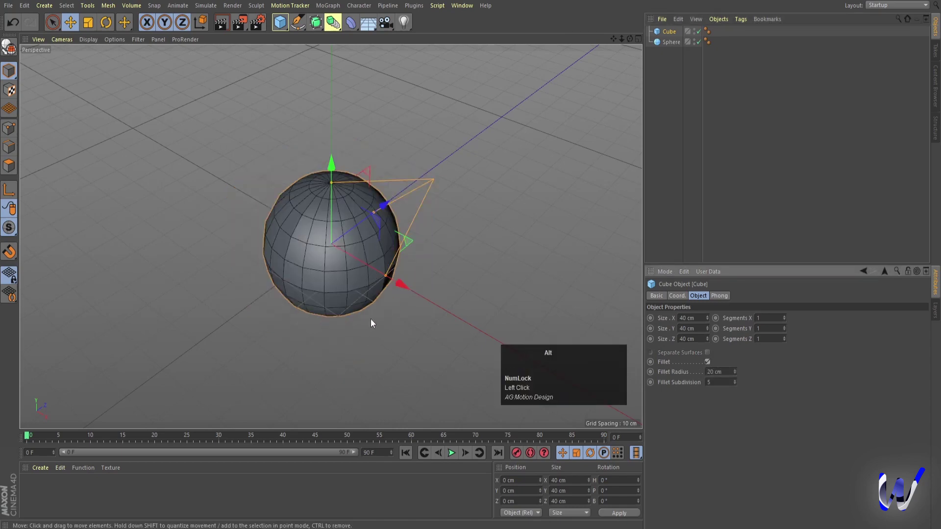
{"action": "left_click_drag", "start_coordinate": [371, 319], "coordinate": [372, 302], "text": "alt"}
{"action": "left_click", "coordinate": [714, 372]}
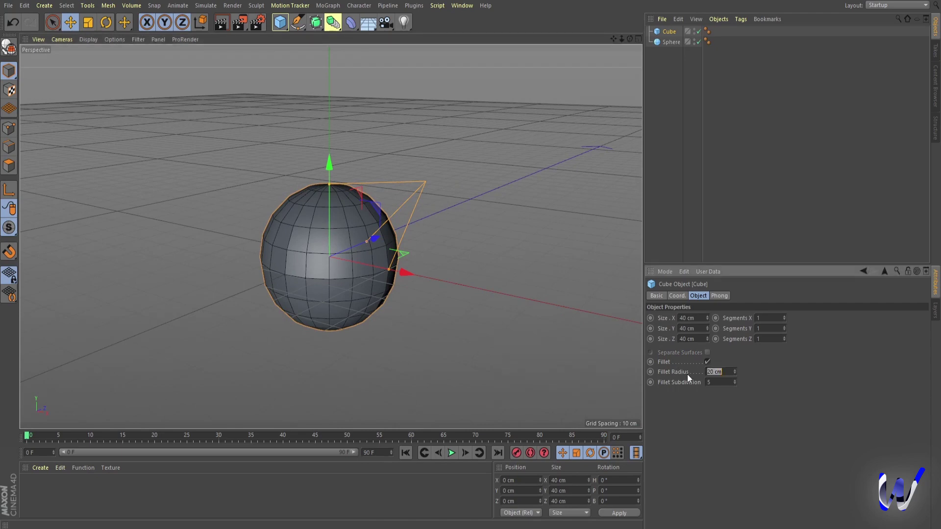
{"action": "type", "text": "5"}
{"action": "key", "text": "Return"}
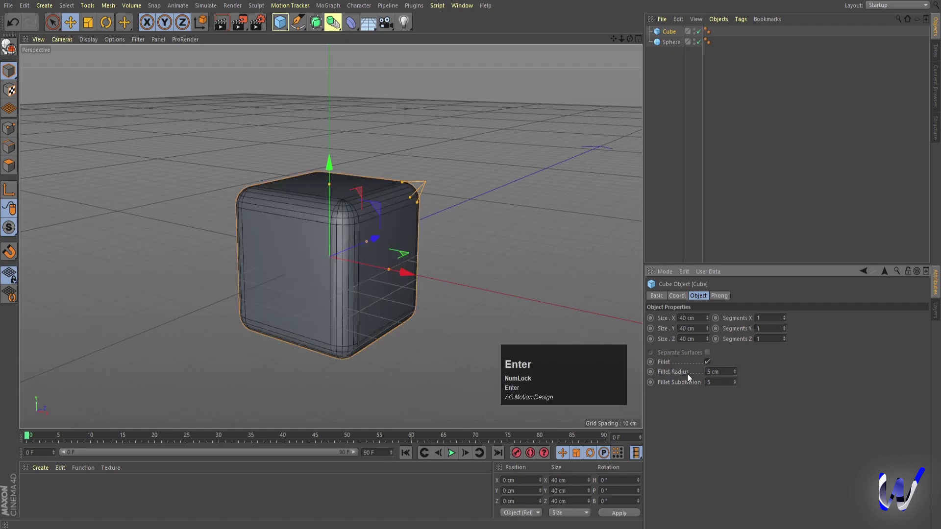
Set the cube's fillet subdivision to 3
{"action": "left_click", "coordinate": [715, 382]}
{"action": "type", "text": "23"}
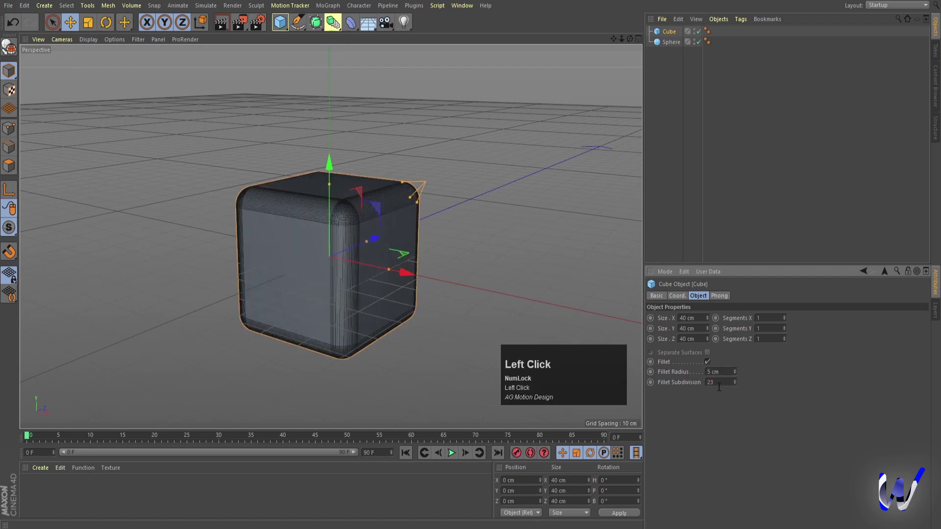
{"action": "left_click", "coordinate": [725, 409]}
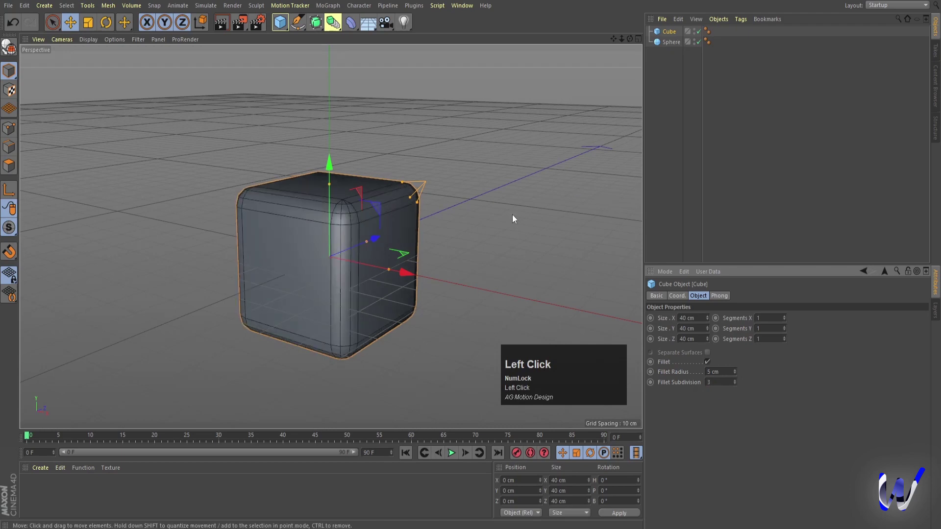
Stretch the cube vertically into a tall column with a Y size of about 155 cm
{"action": "left_click_drag", "start_coordinate": [512, 214], "coordinate": [485, 260], "text": "alt"}
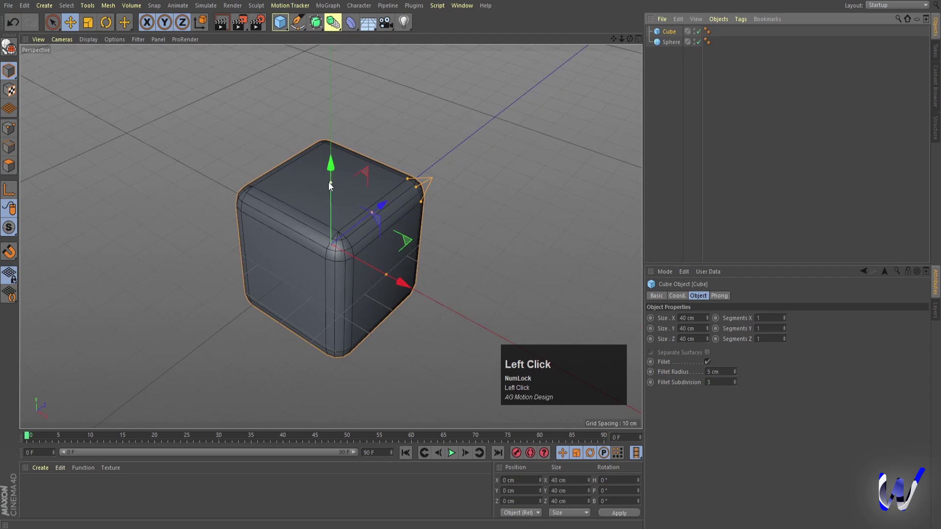
{"action": "left_click_drag", "start_coordinate": [330, 183], "coordinate": [335, 54]}
{"action": "scroll", "coordinate": [336, 259], "scroll_direction": "down", "scroll_amount": 3}
{"action": "left_click_drag", "start_coordinate": [332, 123], "coordinate": [331, 87]}
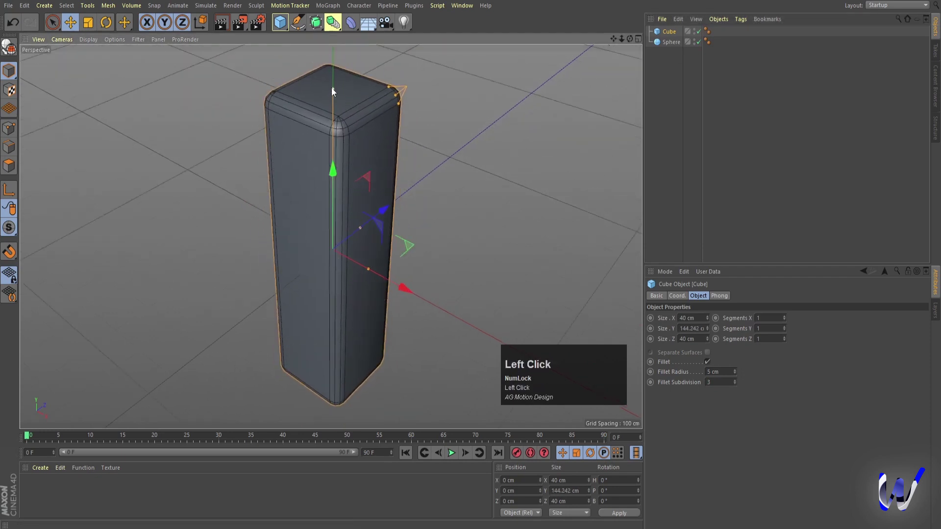
Convert the parametric cube into an editable polygon object
{"action": "mouse_move", "coordinate": [355, 128]}
{"action": "middle_mouse_down", "text": "alt"}
{"action": "mouse_move", "coordinate": [357, 198]}
{"action": "mouse_move", "coordinate": [338, 130]}
{"action": "middle_mouse_up", "text": "alt"}
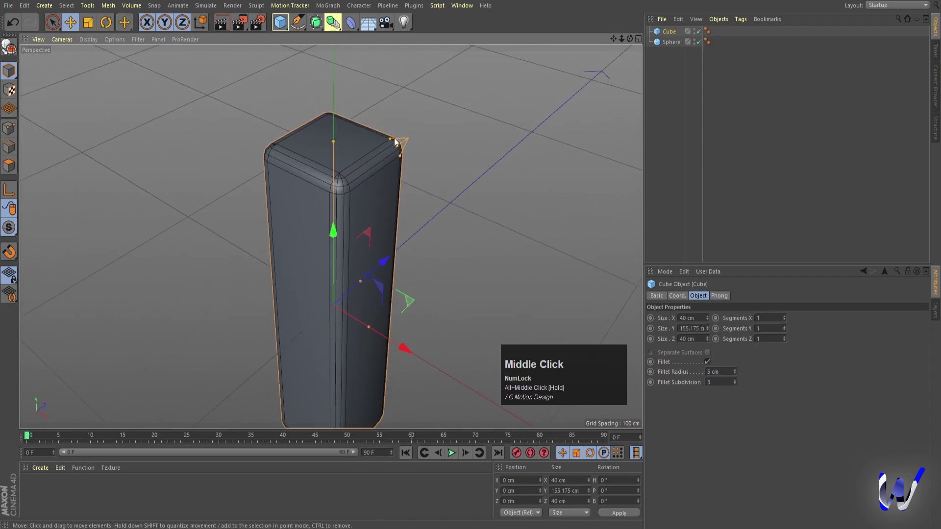
{"action": "left_click", "coordinate": [669, 30]}
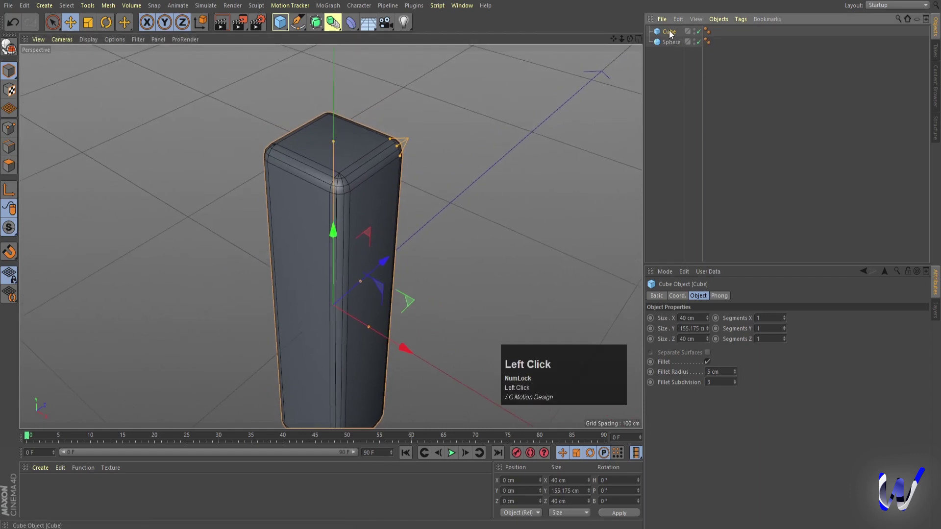
{"action": "key", "text": "c"}
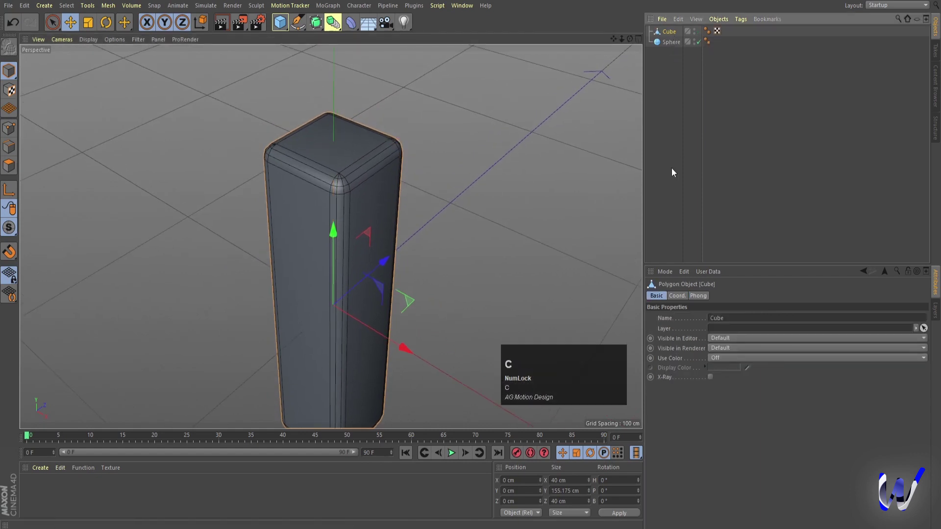
Inset the column's top polygon with Extrude Inner at an offset of about 6.3 cm
{"action": "left_click", "coordinate": [8, 167]}
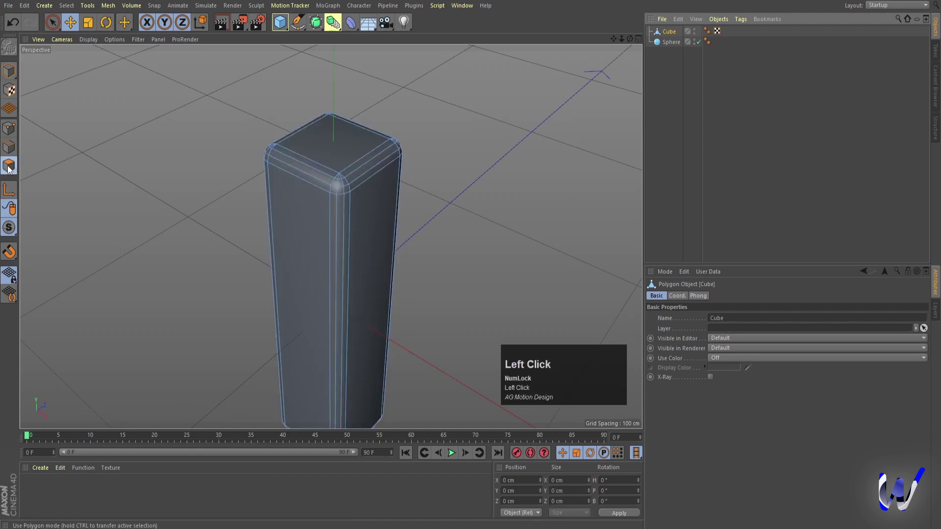
{"action": "left_click", "coordinate": [297, 145]}
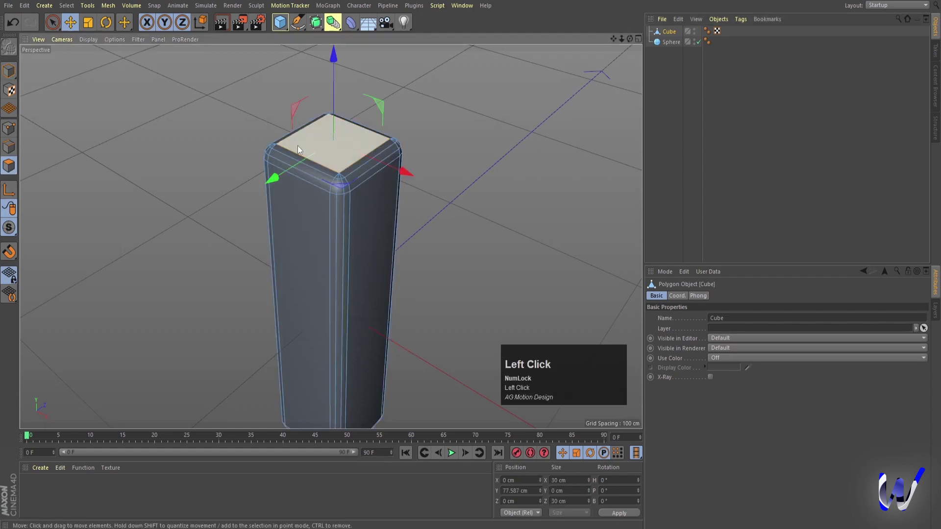
{"action": "right_click", "coordinate": [490, 155]}
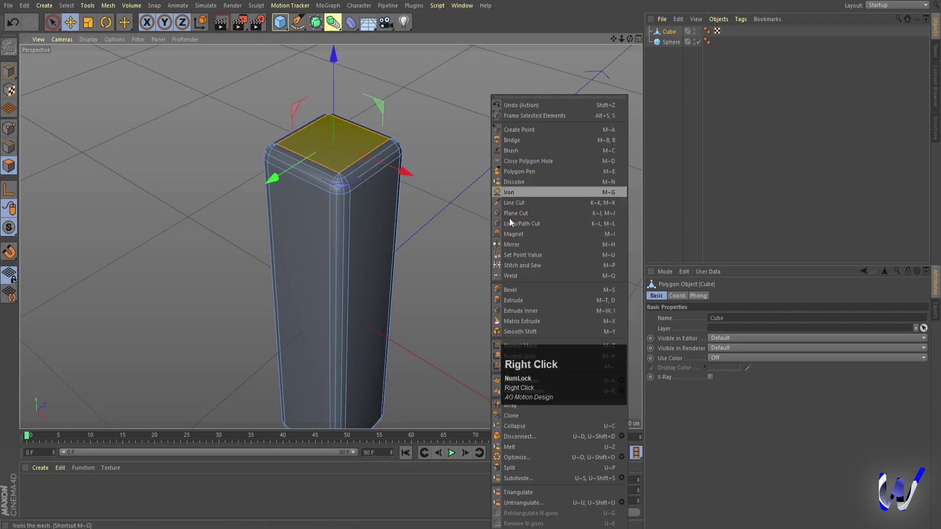
{"action": "left_click", "coordinate": [531, 312]}
{"action": "left_click_drag", "start_coordinate": [561, 195], "coordinate": [561, 195]}
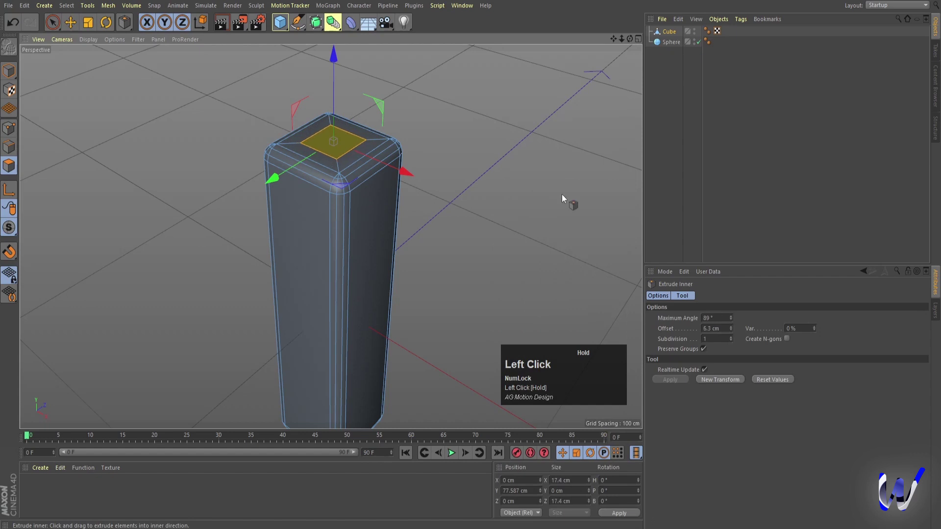
Extrude the inset top polygon down into the column with an offset of about -85 cm
{"action": "right_click", "coordinate": [520, 189]}
{"action": "left_click", "coordinate": [537, 301]}
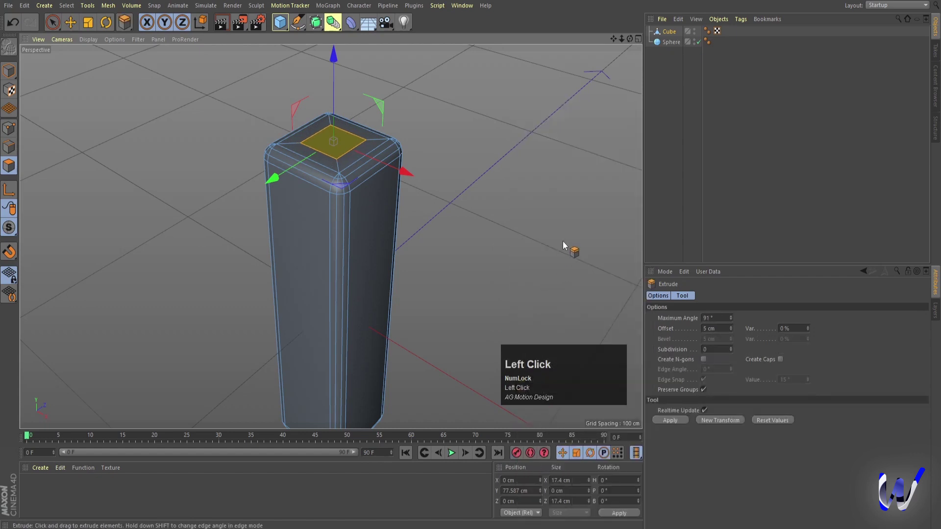
{"action": "left_click_drag", "start_coordinate": [571, 250], "coordinate": [440, 249]}
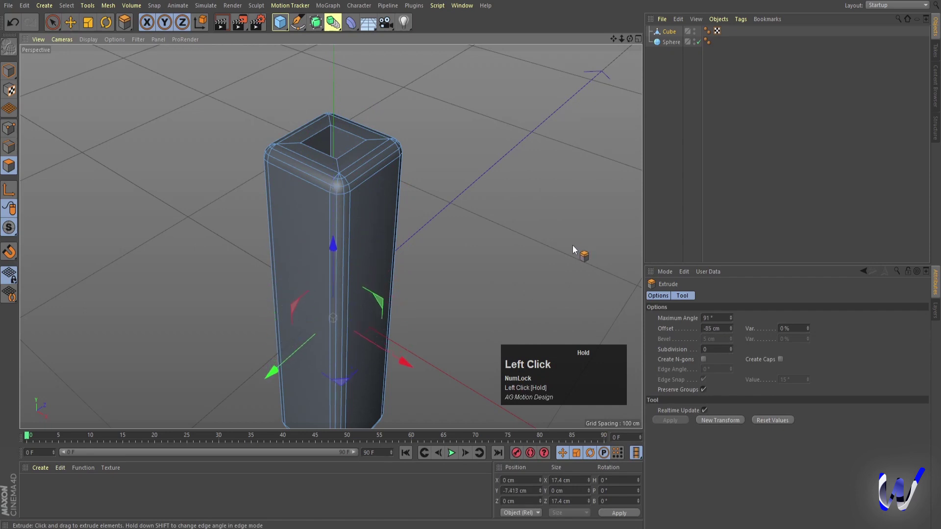
Lower the hole's bottom polygon to about Y -35 cm using the front view, and return to Model mode
{"action": "left_click", "coordinate": [333, 252]}
{"action": "middle_click", "coordinate": [362, 266]}
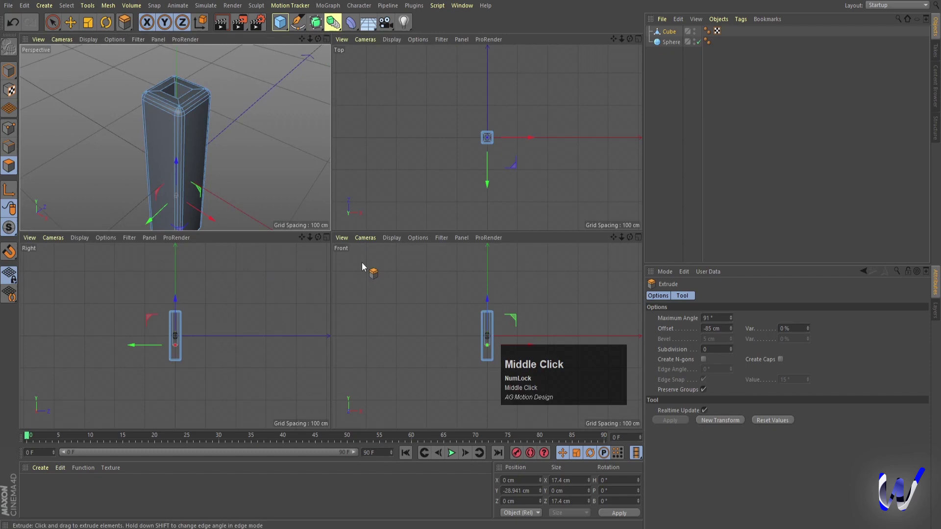
{"action": "middle_click", "coordinate": [489, 315]}
{"action": "scroll", "coordinate": [377, 241], "scroll_direction": "up", "scroll_amount": 5}
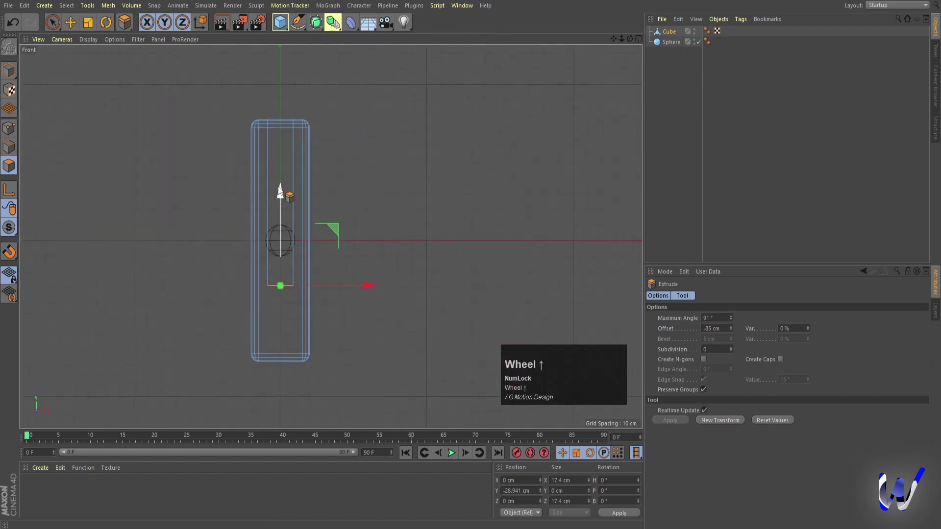
{"action": "left_click_drag", "start_coordinate": [280, 191], "coordinate": [280, 201]}
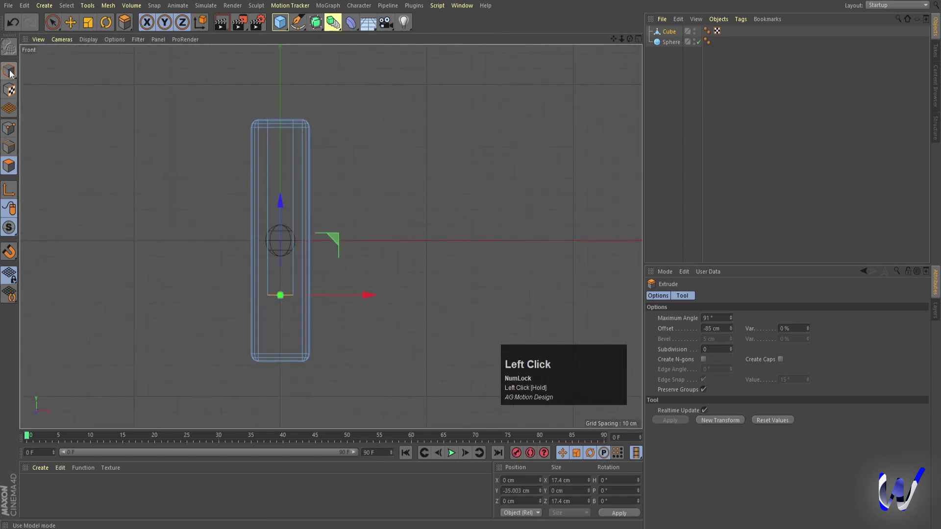
{"action": "left_click", "coordinate": [10, 72]}
Set the sphere's radius to 7 cm
{"action": "middle_click", "coordinate": [407, 142]}
{"action": "middle_click", "coordinate": [293, 76]}
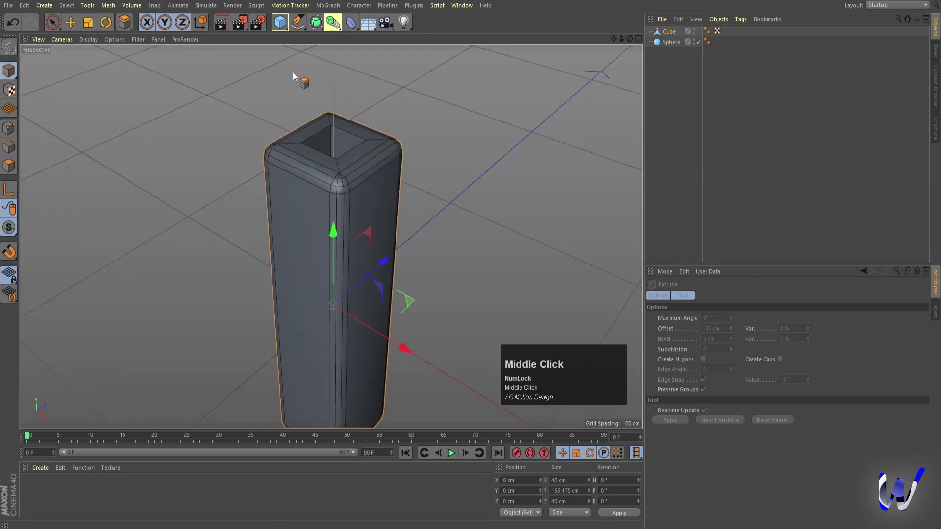
{"action": "left_click", "coordinate": [671, 42]}
{"action": "left_click", "coordinate": [708, 319]}
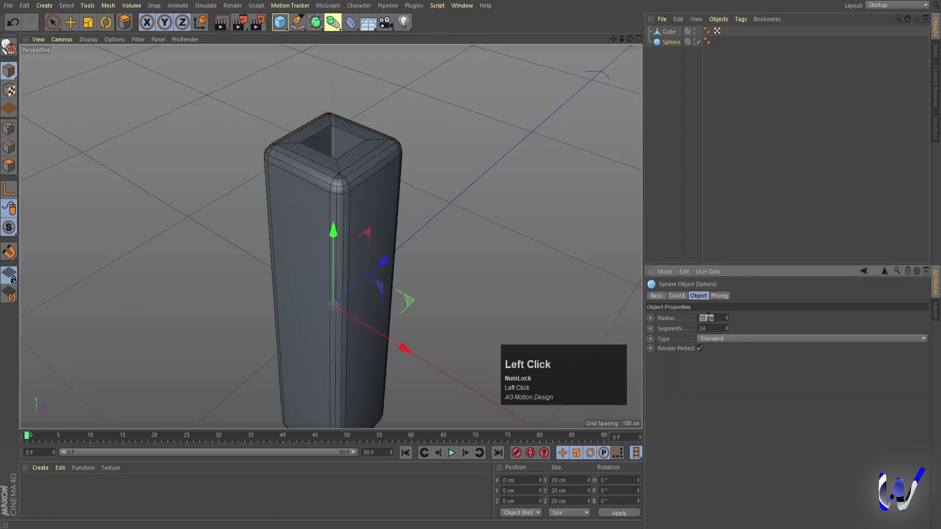
{"action": "type", "text": "7"}
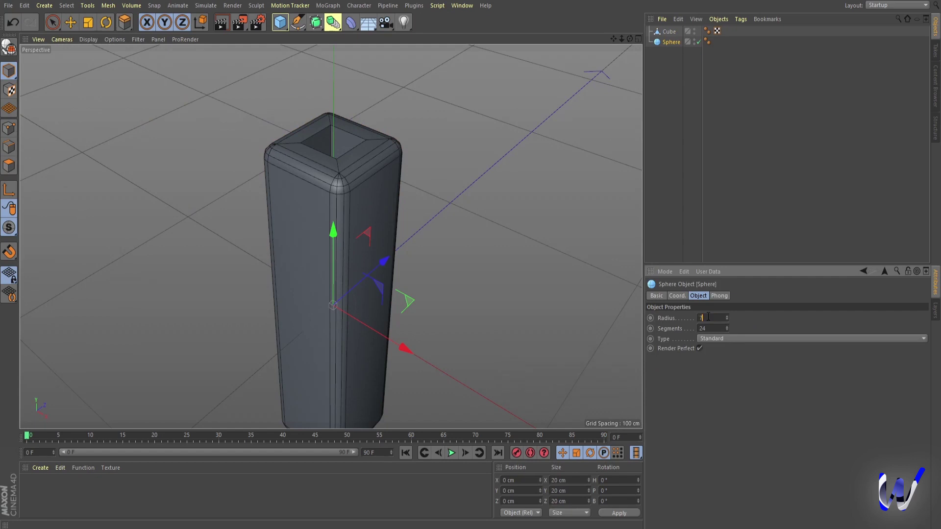
{"action": "key", "text": "Return"}
Raise the sphere in the front view to just above the column's opening, at about Y 89 cm
{"action": "middle_click", "coordinate": [452, 314]}
{"action": "middle_click", "coordinate": [455, 337]}
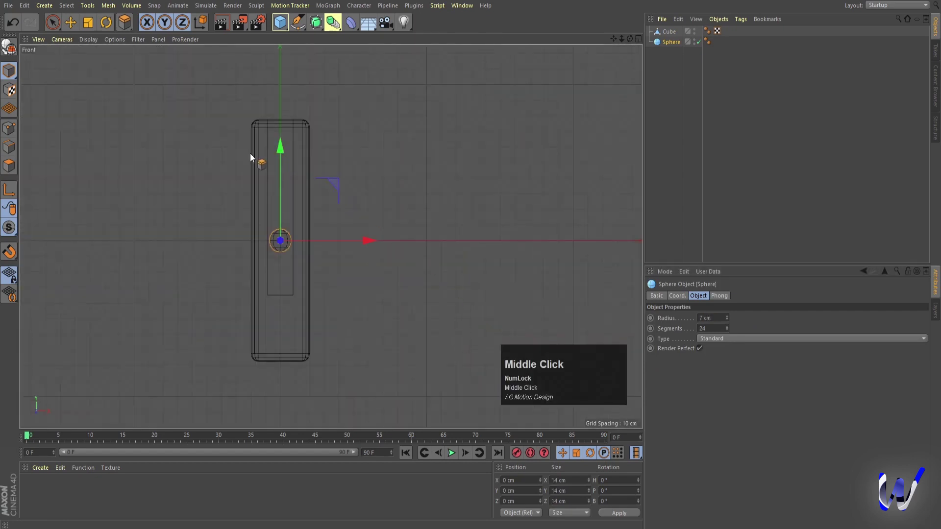
{"action": "left_click_drag", "start_coordinate": [280, 150], "coordinate": [279, 9]}
Add a MoGraph Cloner to the scene with no object selected
{"action": "middle_click", "coordinate": [380, 282]}
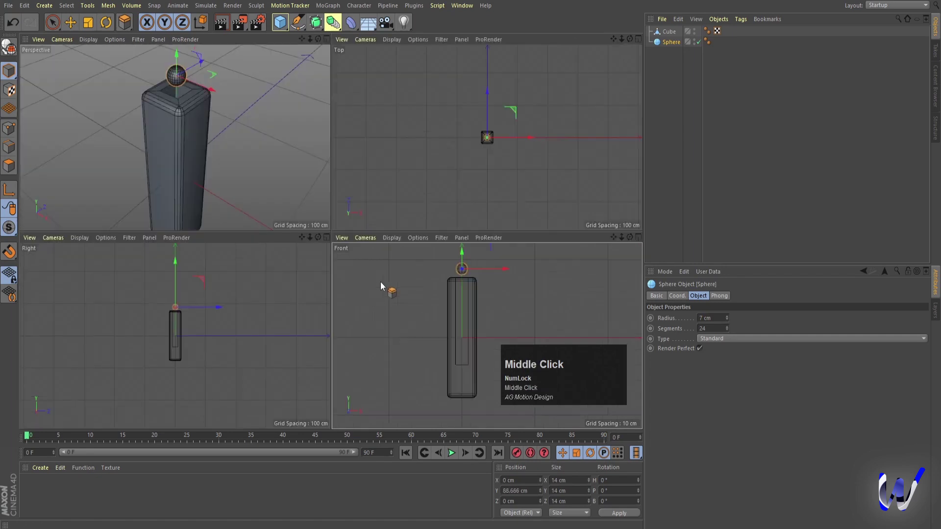
{"action": "middle_click", "coordinate": [202, 204]}
{"action": "scroll", "coordinate": [285, 217], "scroll_direction": "down", "scroll_amount": 4}
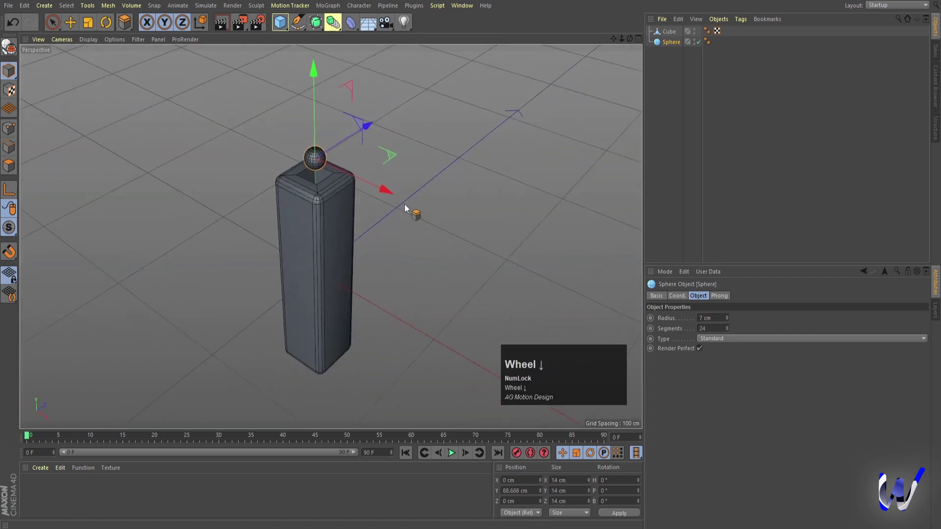
{"action": "scroll", "coordinate": [438, 190], "scroll_direction": "up", "scroll_amount": 3}
{"action": "middle_click_drag", "start_coordinate": [375, 223], "coordinate": [398, 244]}
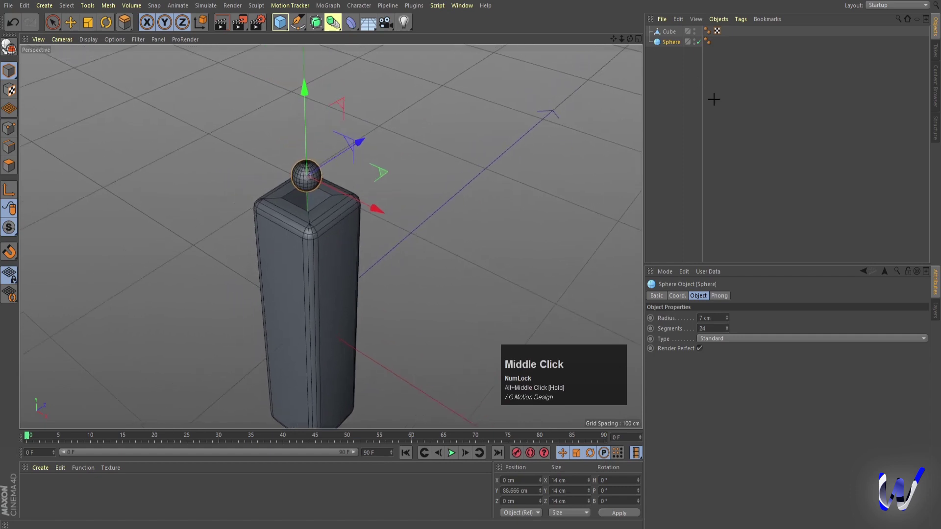
{"action": "left_click", "coordinate": [219, 95]}
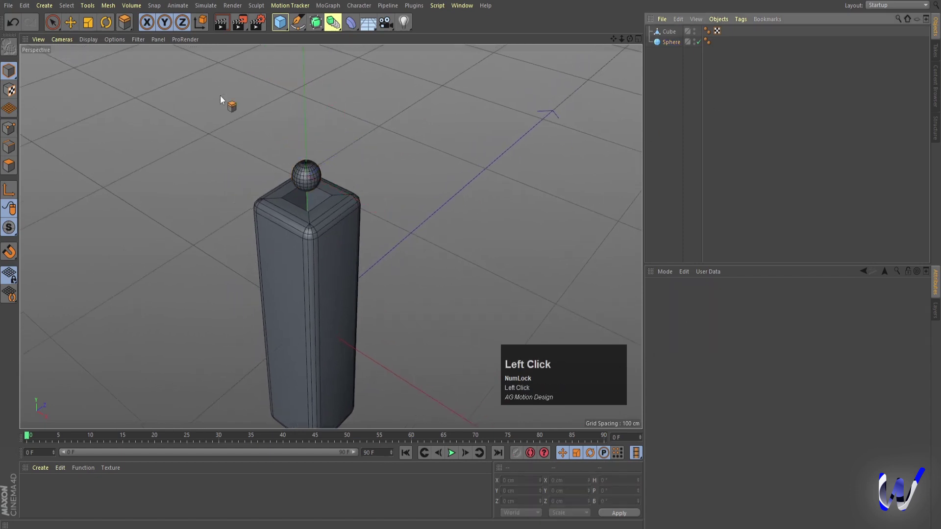
{"action": "left_click", "coordinate": [332, 8]}
{"action": "left_click", "coordinate": [346, 116]}
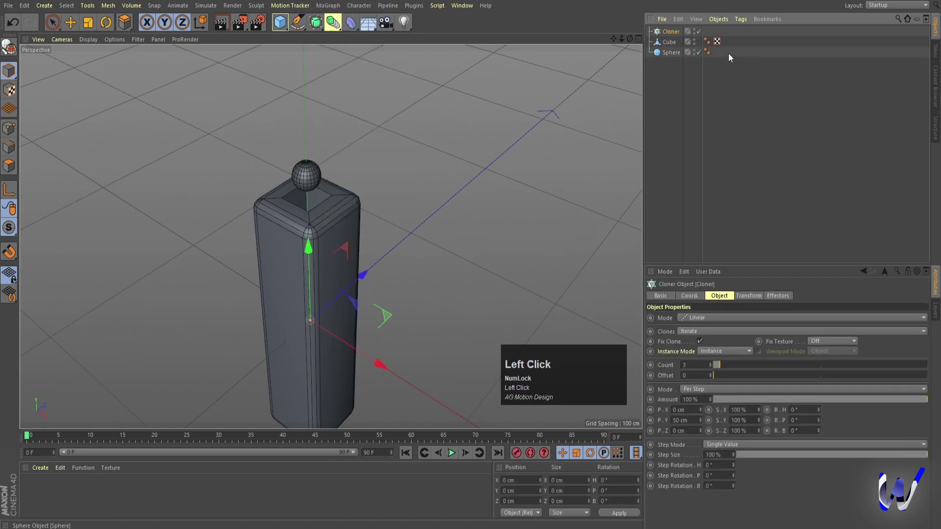
Make the cube a child of the Cloner and select the Cloner
{"action": "left_click", "coordinate": [667, 42]}
{"action": "left_click_drag", "start_coordinate": [669, 44], "coordinate": [670, 33]}
{"action": "left_click", "coordinate": [670, 33]}
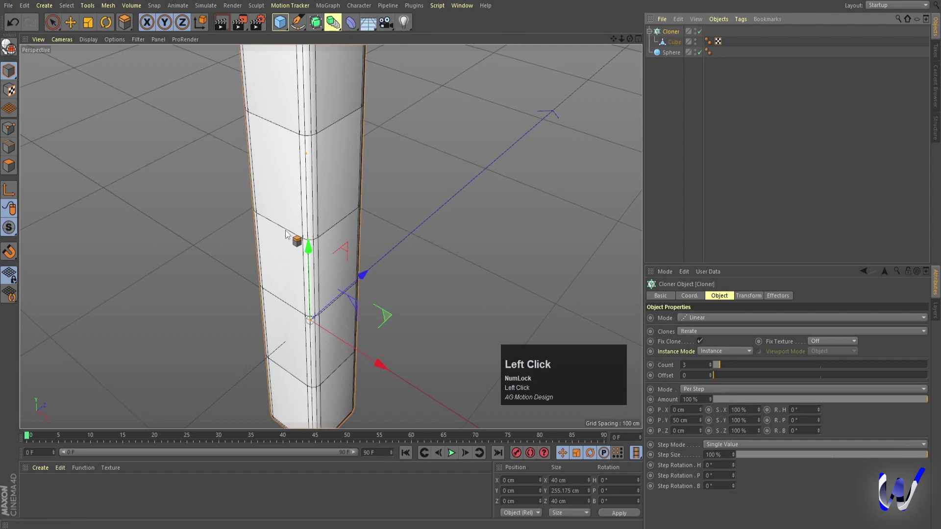
Switch the Cloner to Grid Array mode and set its Y count to 1
{"action": "scroll", "coordinate": [294, 237], "scroll_direction": "down", "scroll_amount": 5}
{"action": "middle_click_drag", "start_coordinate": [333, 227], "coordinate": [344, 222], "text": "alt"}
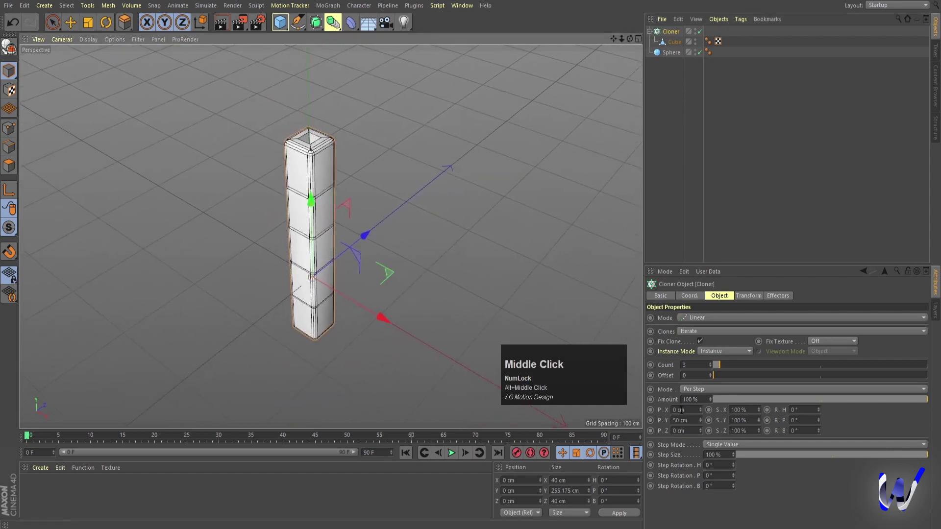
{"action": "left_click", "coordinate": [687, 316]}
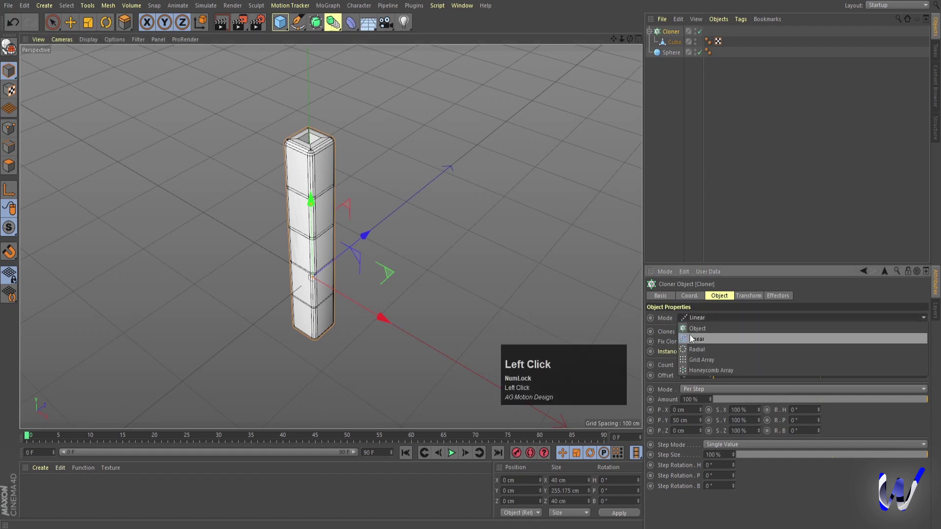
{"action": "left_click", "coordinate": [695, 357]}
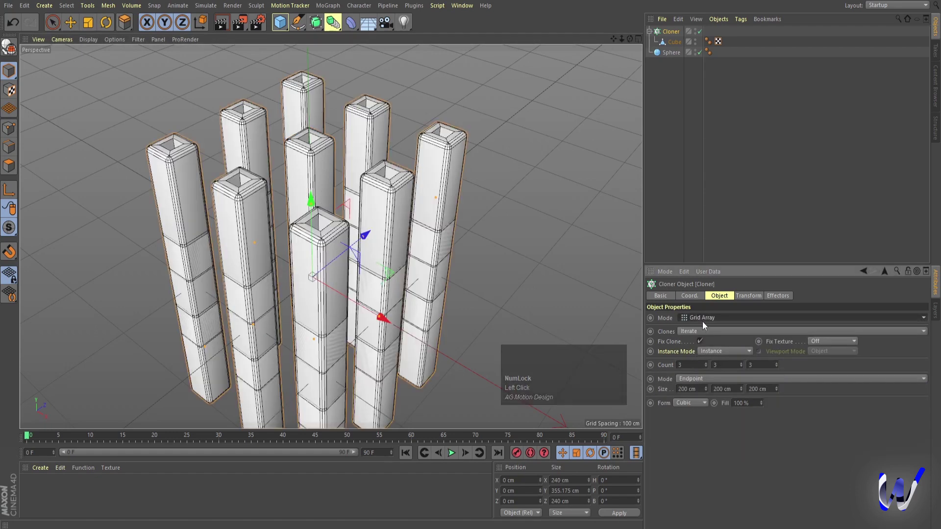
{"action": "left_click", "coordinate": [720, 366]}
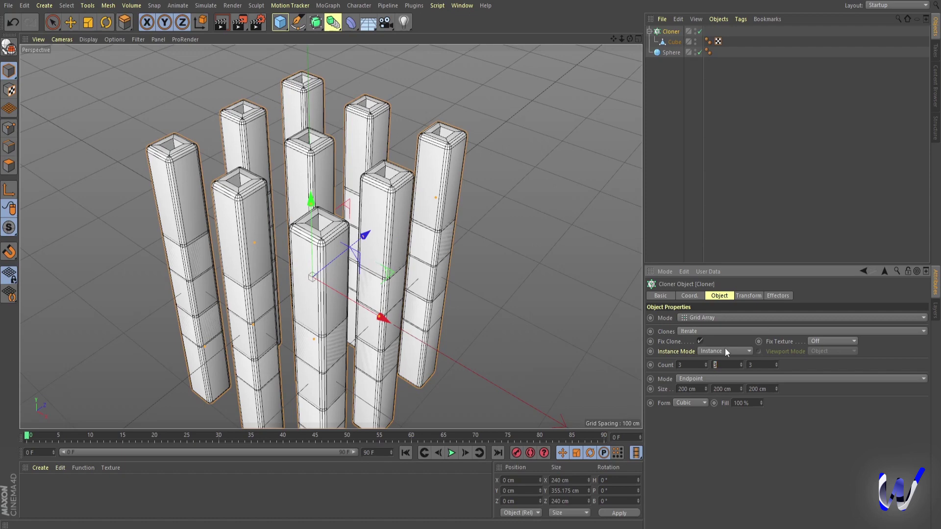
{"action": "type", "text": "1"}
{"action": "key", "text": "Return"}
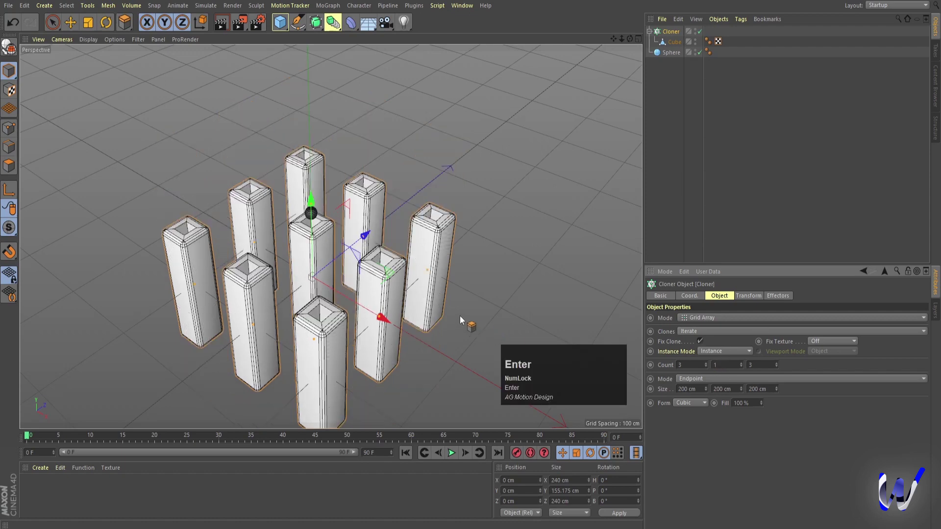
Switch to the Live Selection tool
{"action": "left_click", "coordinate": [53, 22]}
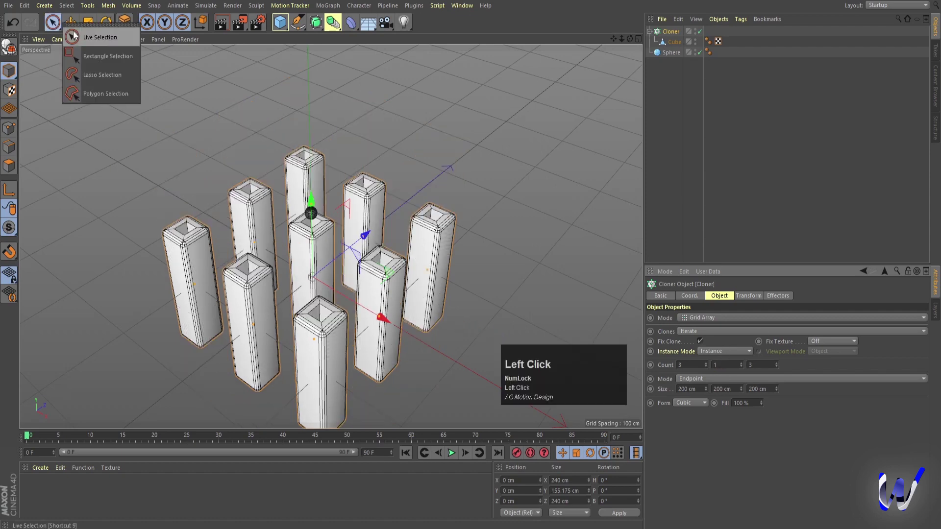
{"action": "left_click", "coordinate": [85, 37]}
{"action": "left_click", "coordinate": [722, 95]}
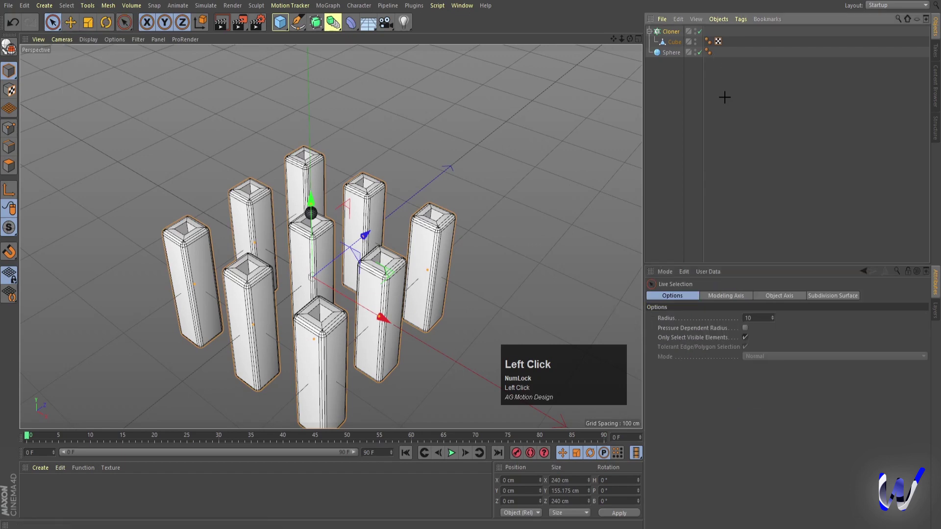
Set the Cloner's grid size to 2500 cm in both X and Z
{"action": "left_click", "coordinate": [668, 32]}
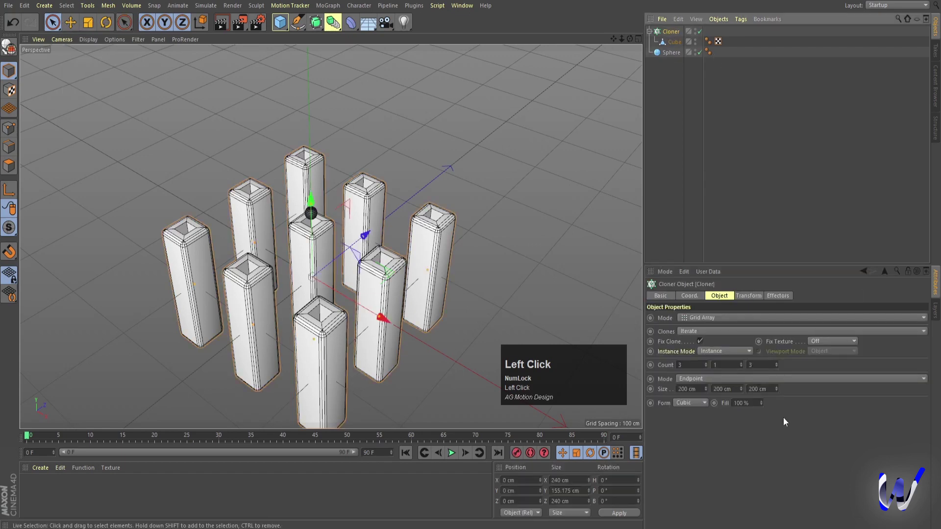
{"action": "left_click", "coordinate": [681, 389]}
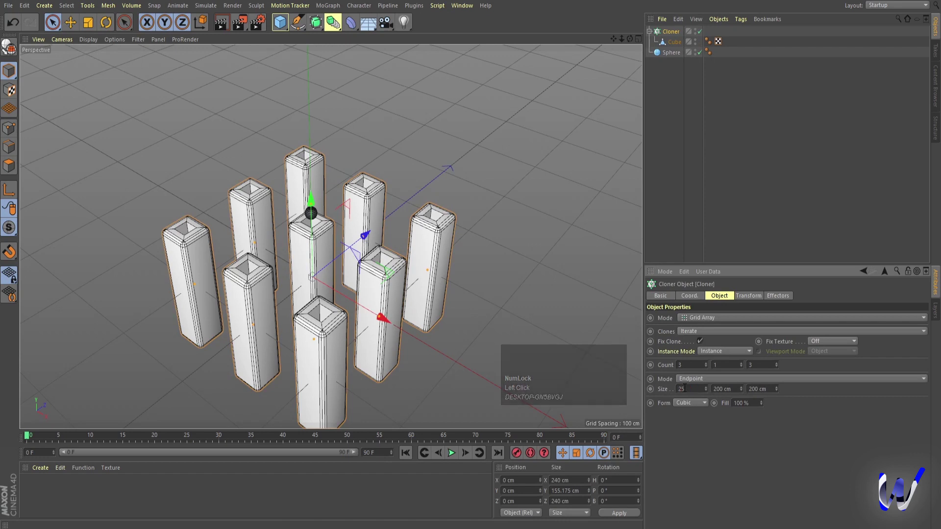
{"action": "type", "text": "2500"}
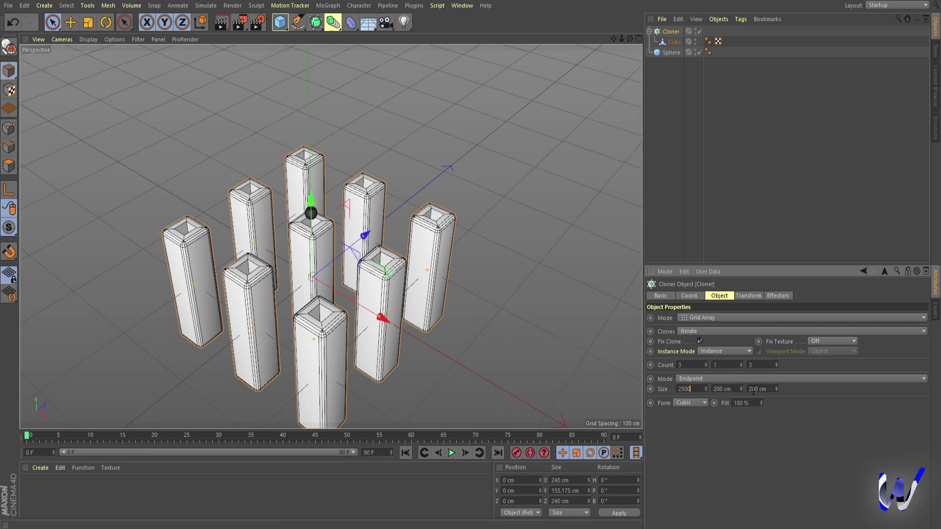
{"action": "left_click", "coordinate": [754, 390]}
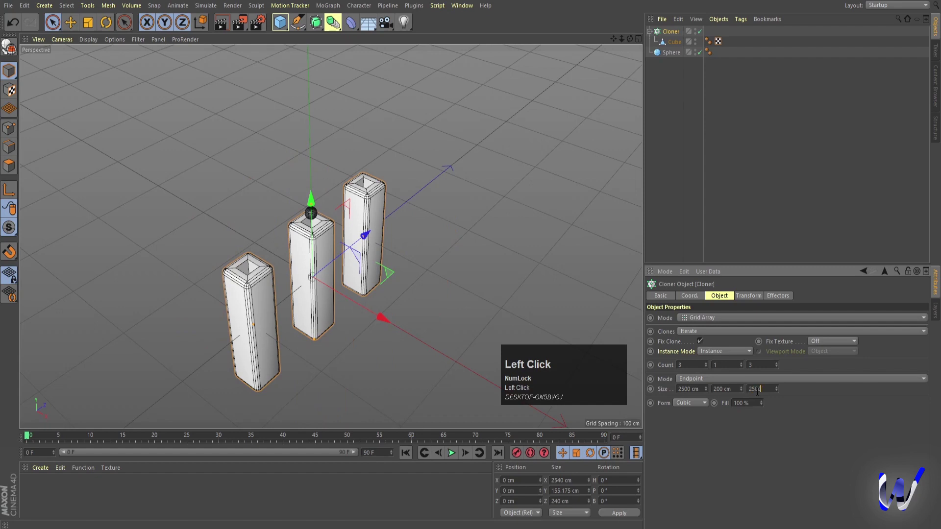
{"action": "key", "text": "Return"}
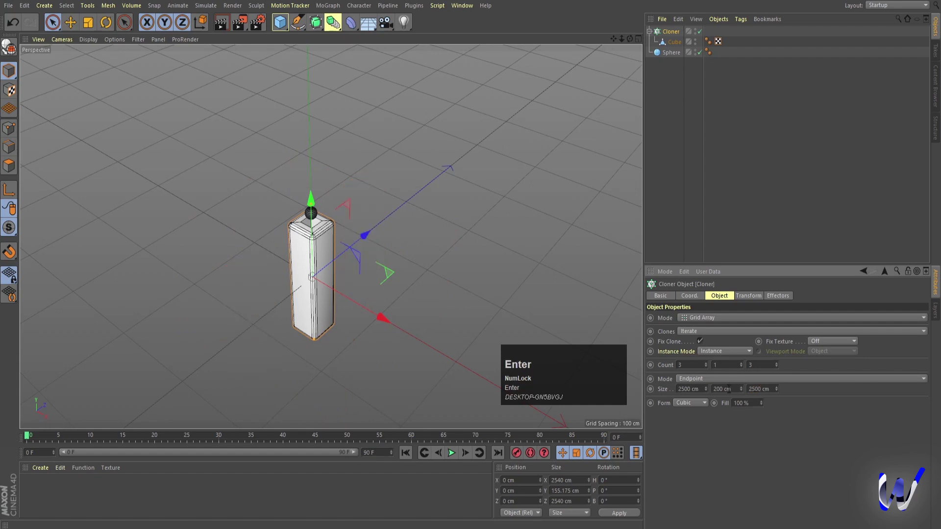
Add a camera at a wider perspective view of the columns and look through it
{"action": "scroll", "coordinate": [311, 268], "scroll_direction": "down", "scroll_amount": 3}
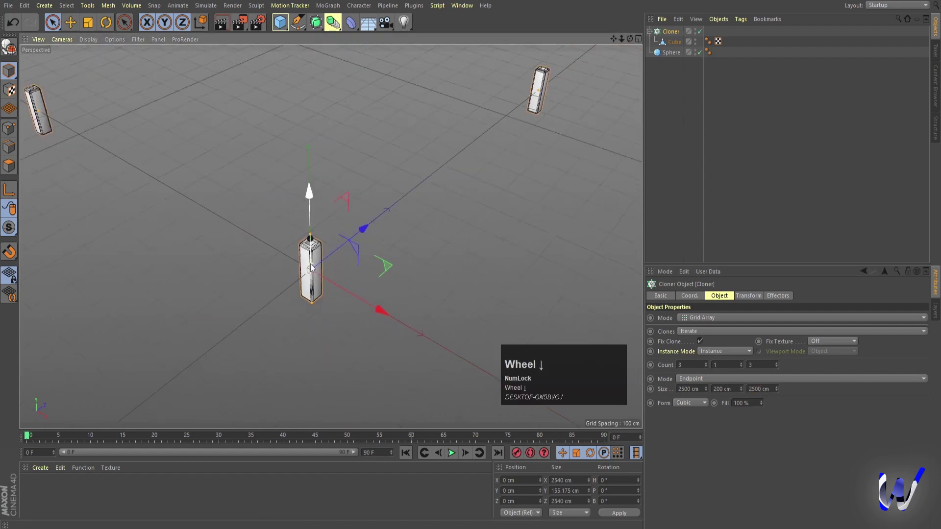
{"action": "scroll", "coordinate": [312, 267], "scroll_direction": "down", "scroll_amount": 4}
{"action": "scroll", "coordinate": [326, 273], "scroll_direction": "up", "scroll_amount": 5}
{"action": "scroll", "coordinate": [318, 265], "scroll_direction": "down", "scroll_amount": 1}
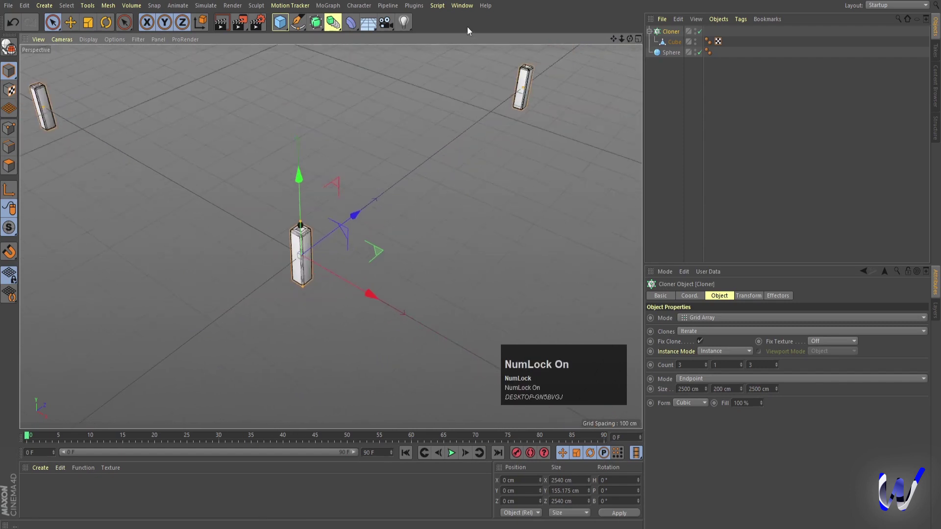
{"action": "left_click", "coordinate": [386, 25]}
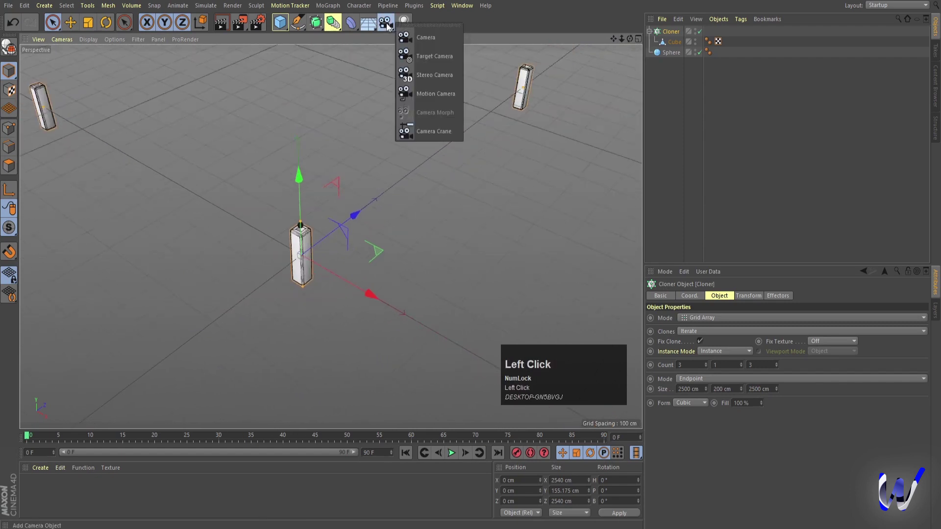
{"action": "left_click", "coordinate": [442, 37]}
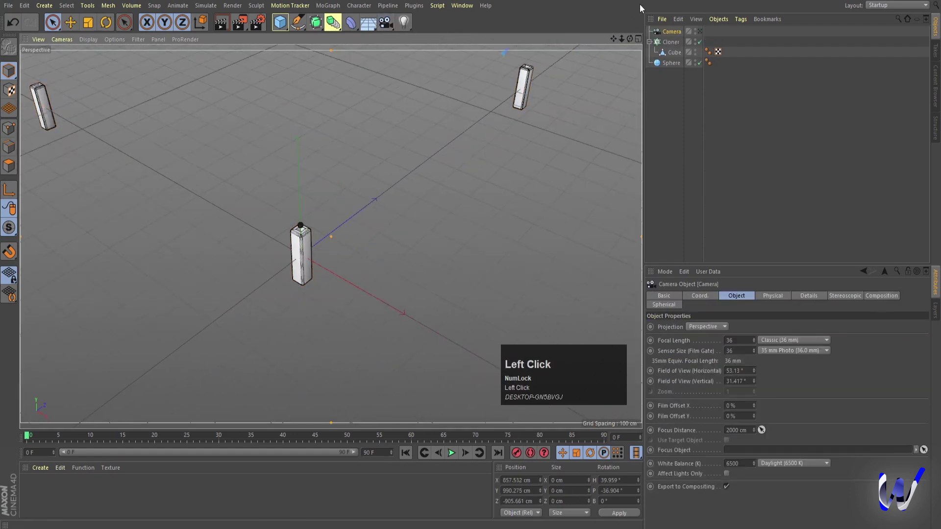
{"action": "left_click", "coordinate": [700, 31]}
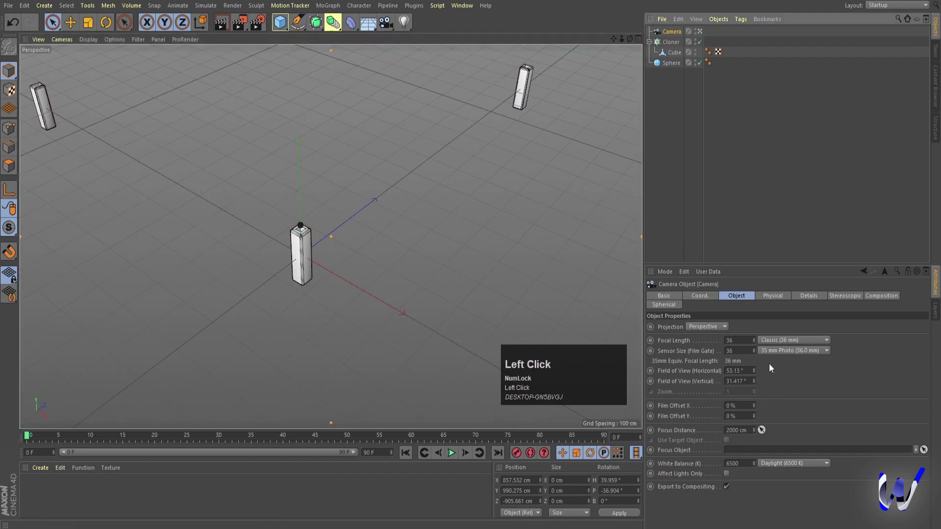
Narrow the camera's horizontal field of view to 17.13° and reframe it with the central column in the middle
{"action": "left_click", "coordinate": [668, 371]}
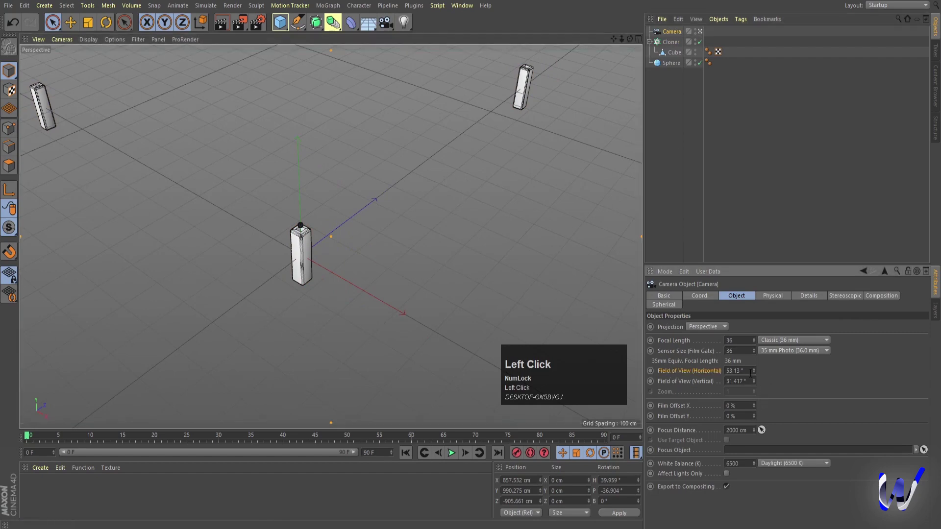
{"action": "left_click_drag", "start_coordinate": [753, 371], "coordinate": [686, 371]}
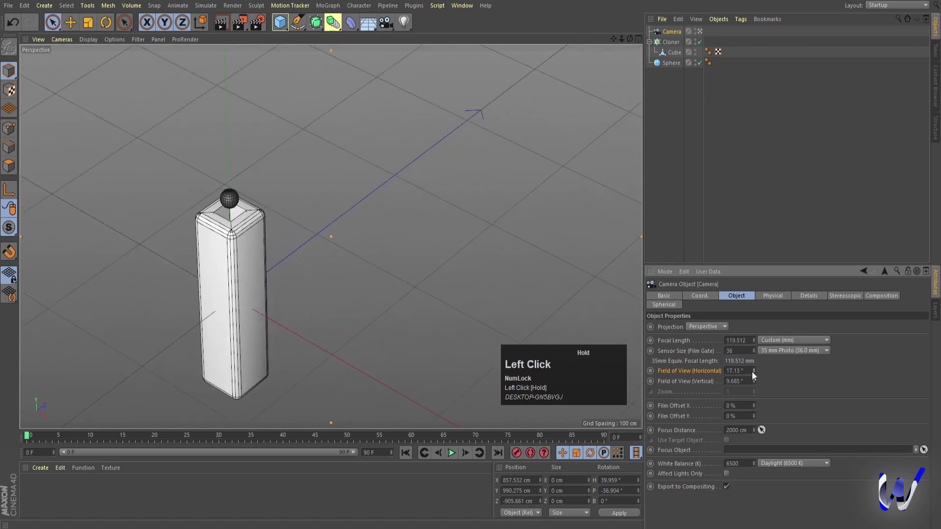
{"action": "right_click_drag", "start_coordinate": [343, 253], "coordinate": [195, 243], "text": "alt"}
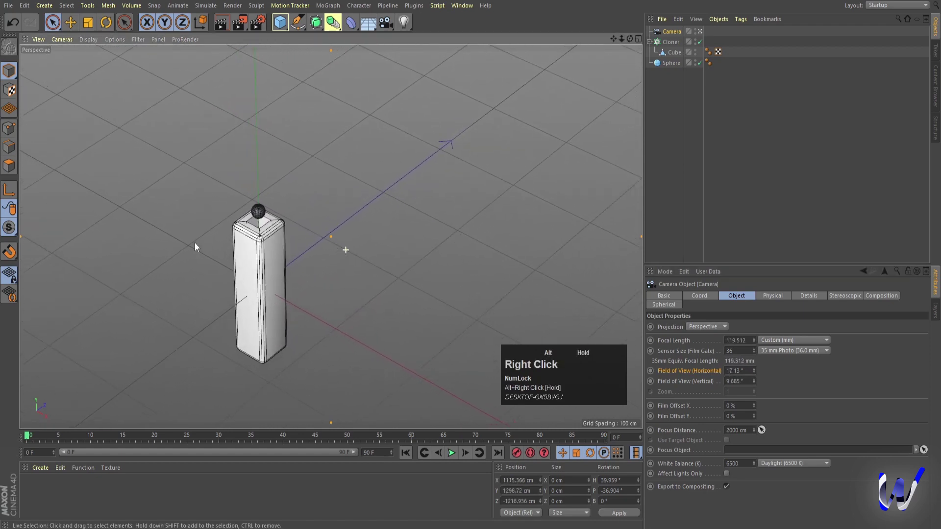
{"action": "middle_click_drag", "start_coordinate": [251, 273], "coordinate": [321, 283], "text": "alt"}
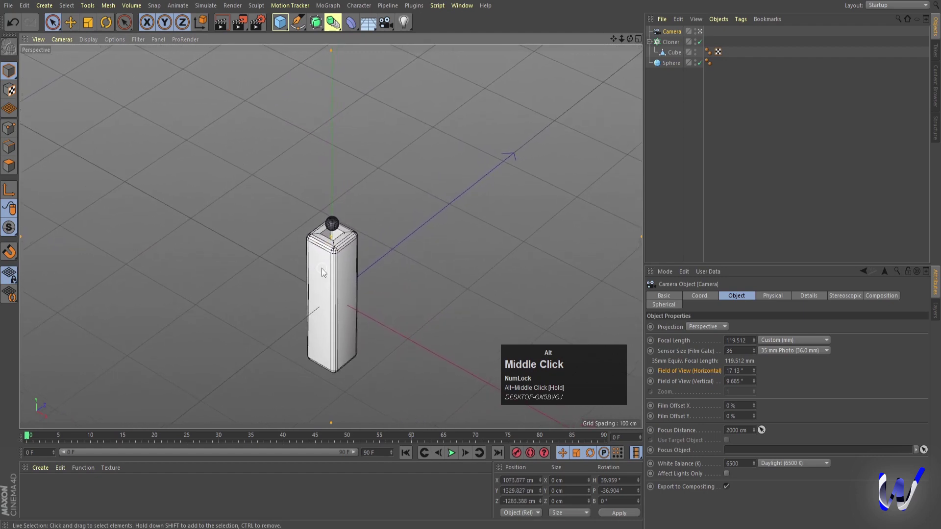
{"action": "scroll", "coordinate": [340, 260], "scroll_direction": "up", "scroll_amount": 2}
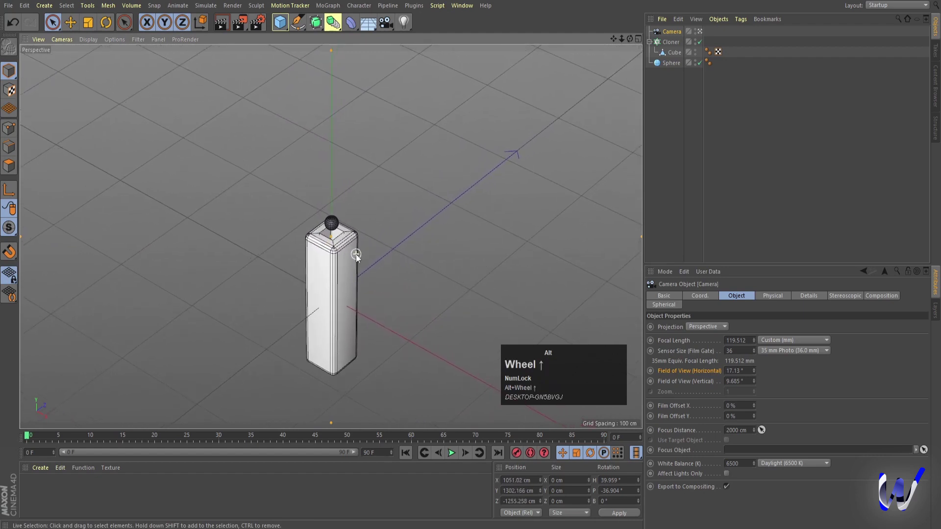
{"action": "middle_click_drag", "start_coordinate": [343, 267], "coordinate": [343, 266], "text": "alt"}
{"action": "left_click", "coordinate": [792, 141]}
Try a Cloner count of 20 in both X and Z
{"action": "left_click", "coordinate": [670, 43]}
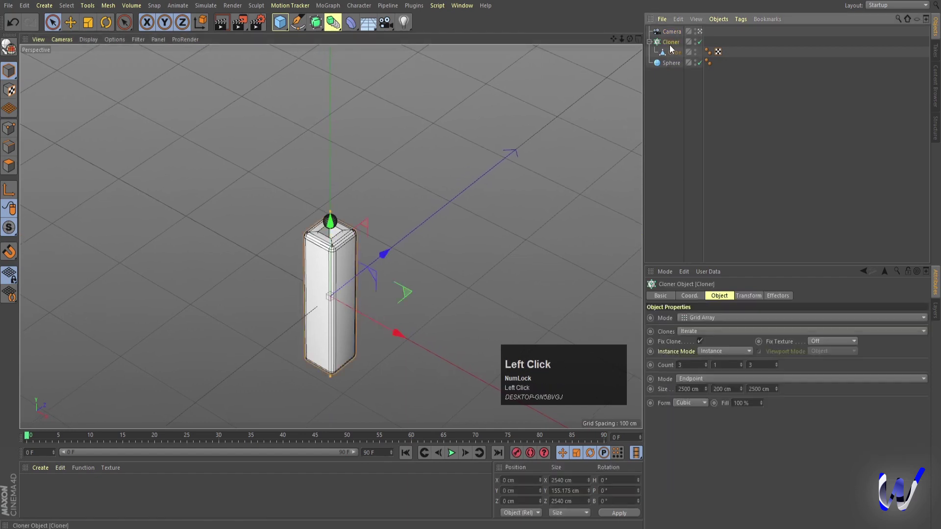
{"action": "left_click_drag", "start_coordinate": [707, 364], "coordinate": [707, 363]}
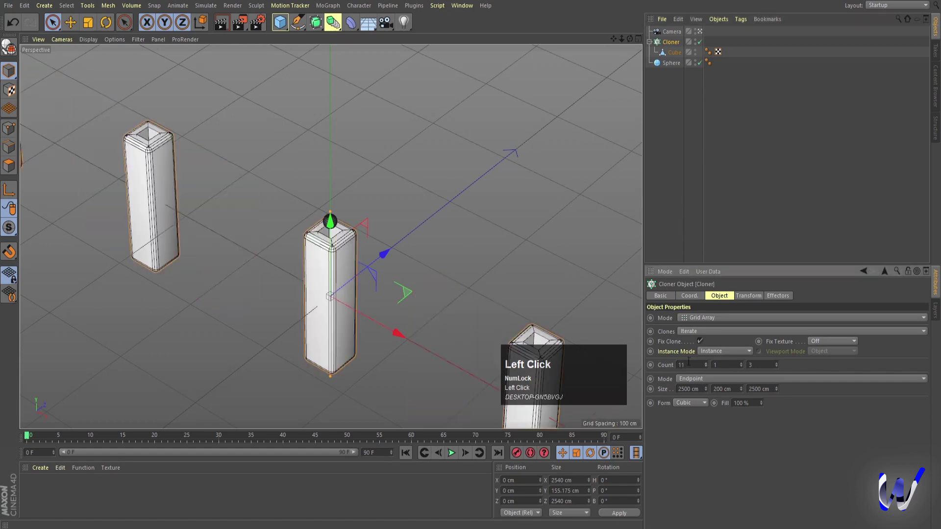
{"action": "double_click", "coordinate": [688, 363]}
{"action": "type", "text": "20"}
{"action": "key", "text": "Return"}
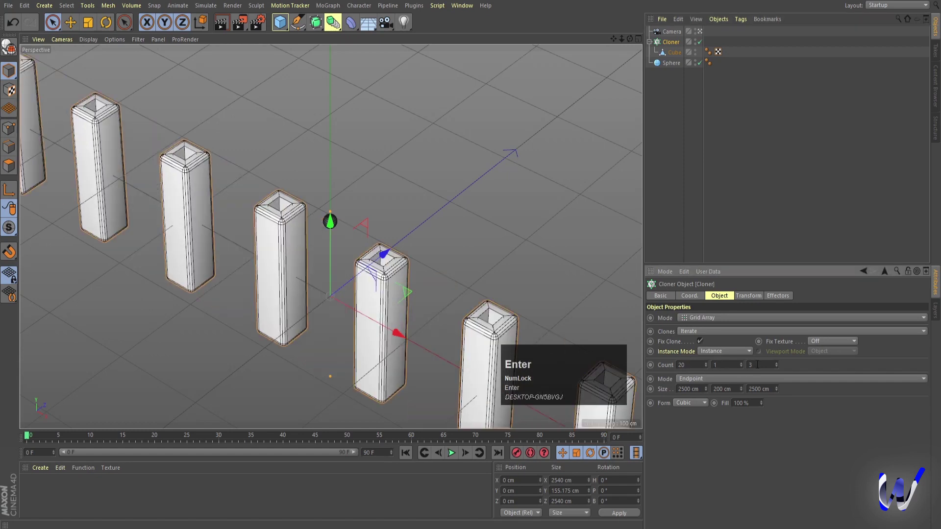
{"action": "left_click", "coordinate": [757, 365]}
{"action": "type", "text": "20"}
{"action": "key", "text": "Return"}
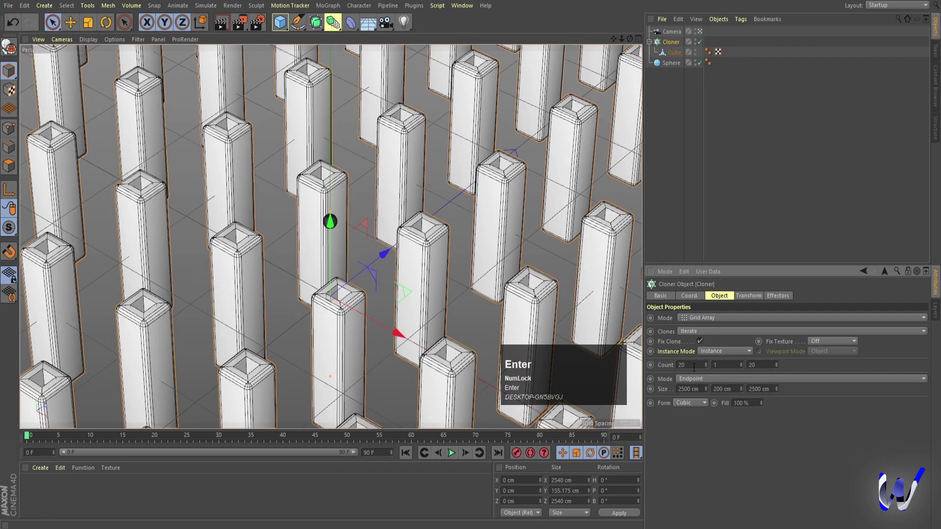
Try Cloner counts of 30 and 40 in both X and Z
{"action": "left_click", "coordinate": [693, 367]}
{"action": "type", "text": "30"}
{"action": "left_click", "coordinate": [755, 365]}
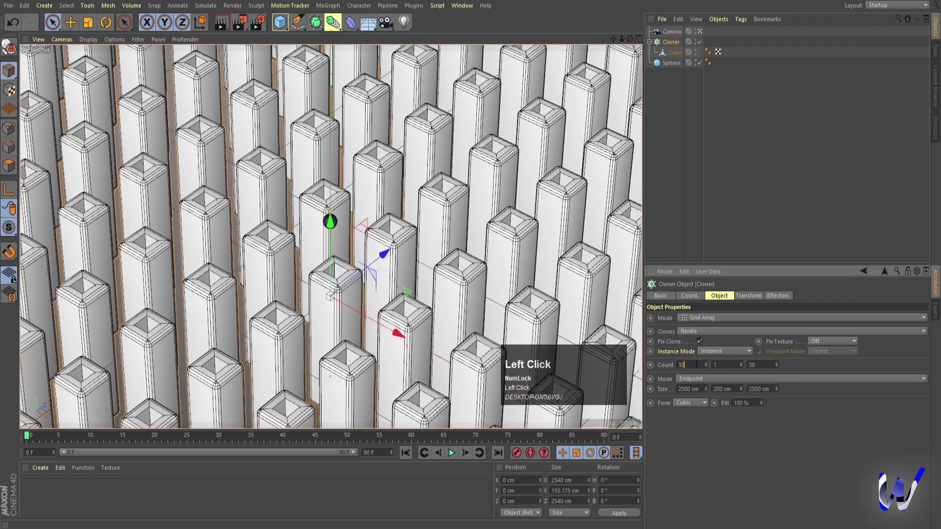
{"action": "left_click", "coordinate": [756, 369]}
{"action": "type", "text": "40"}
{"action": "left_click", "coordinate": [819, 407]}
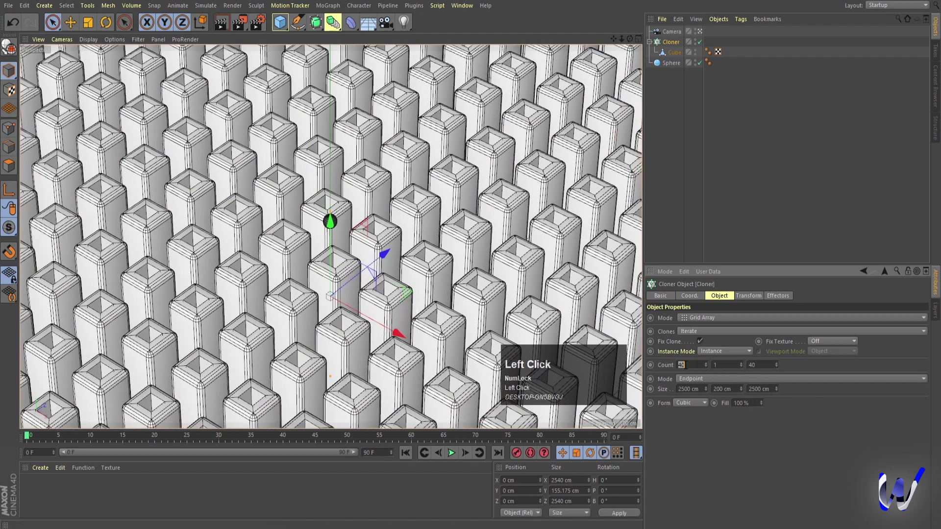
Set the Cloner's X and Z counts to 50
{"action": "key", "text": "BackSpace"}
{"action": "double_click", "coordinate": [757, 365]}
{"action": "type", "text": "5"}
{"action": "key", "text": "Return"}
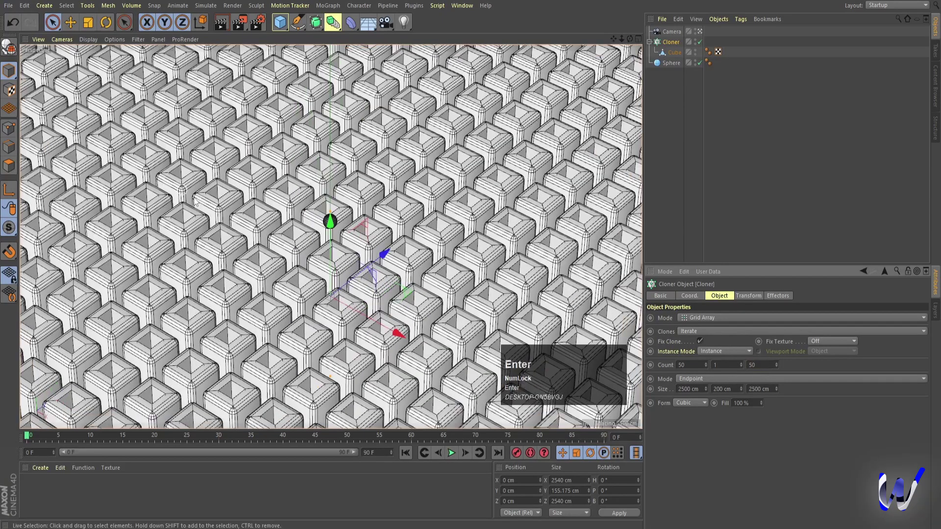
Pull the camera back to frame more of the column grid around the sphere, leaving nothing selected
{"action": "right_click_drag", "start_coordinate": [321, 206], "coordinate": [246, 240], "text": "alt"}
{"action": "middle_click_drag", "start_coordinate": [246, 241], "coordinate": [253, 247], "text": "alt"}
{"action": "left_click", "coordinate": [794, 120]}
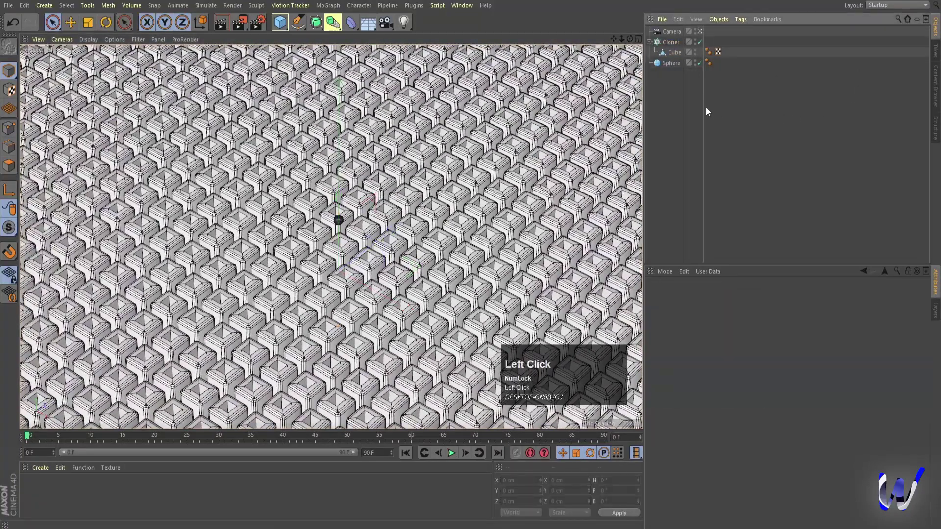
Set the sphere's segments to 20 and deselect it
{"action": "left_click", "coordinate": [670, 64]}
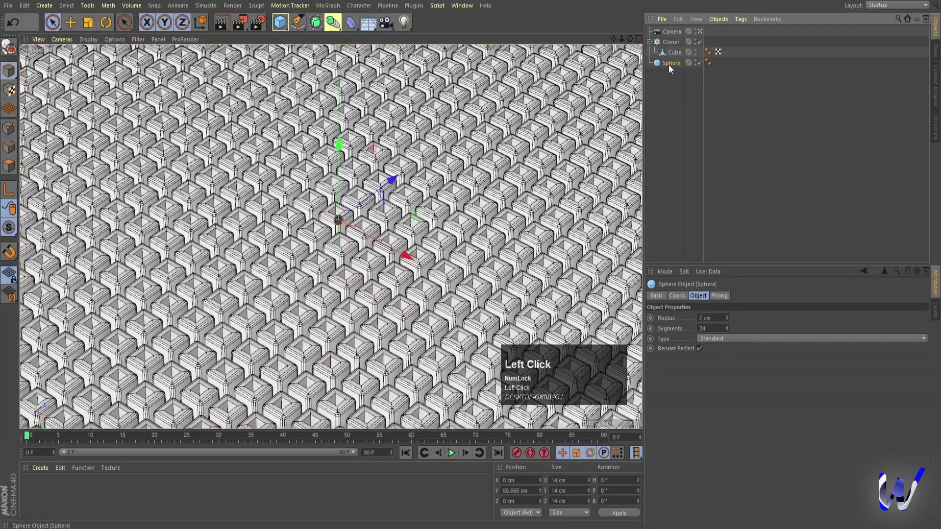
{"action": "left_click", "coordinate": [721, 329]}
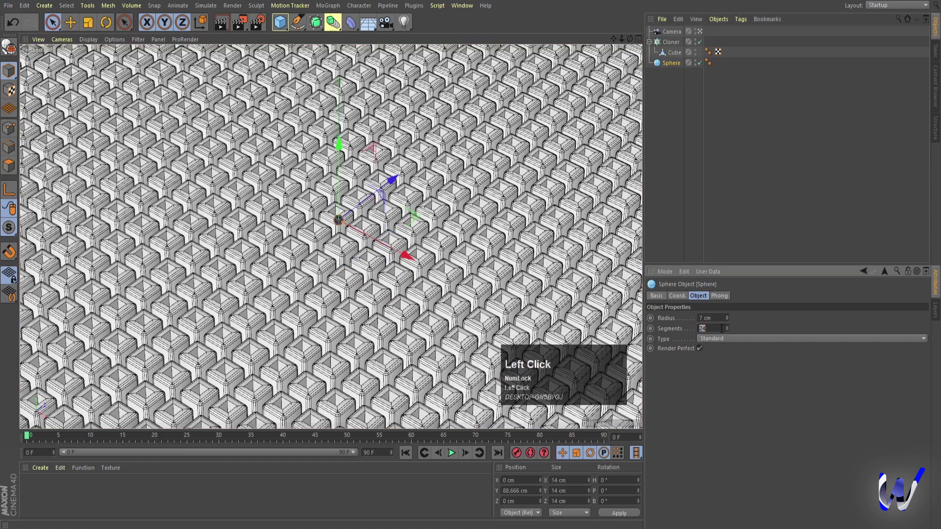
{"action": "key", "text": "Return"}
{"action": "left_click", "coordinate": [720, 172]}
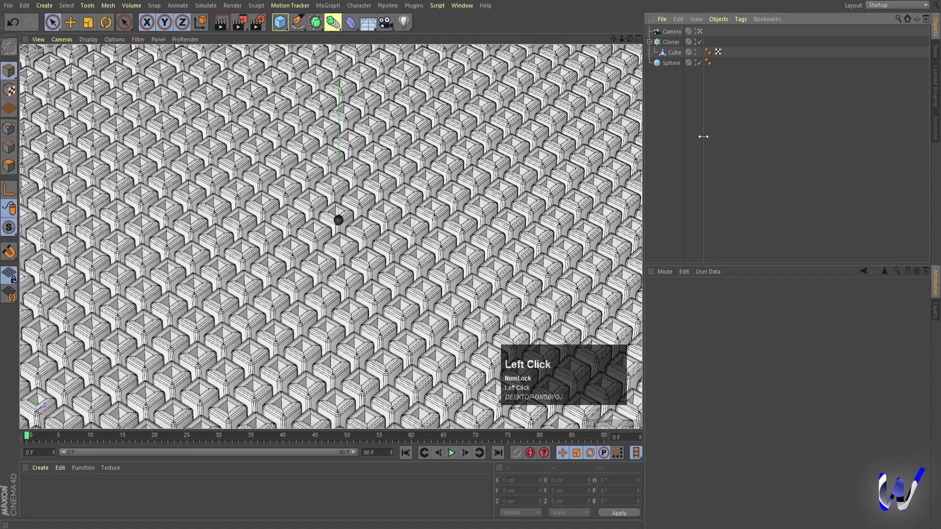
{"action": "left_click", "coordinate": [672, 62]}
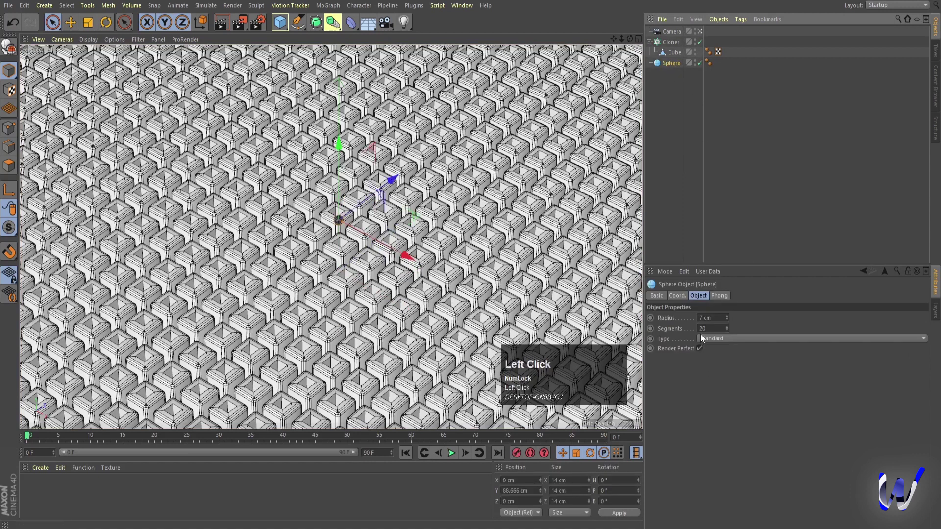
{"action": "left_click", "coordinate": [686, 159]}
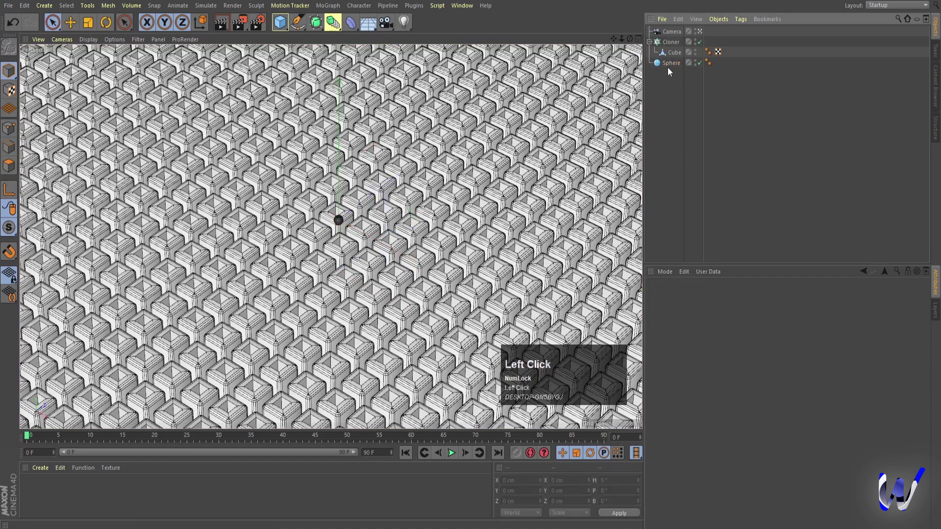
Make the sphere an editable polygon object, leave the camera view and frame the sphere up close
{"action": "left_click", "coordinate": [668, 65]}
{"action": "key", "text": "c"}
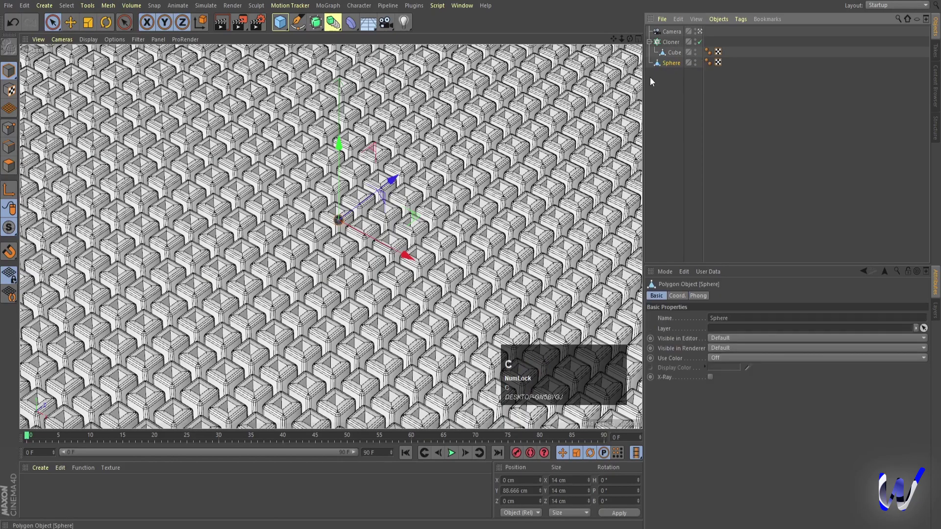
{"action": "left_click", "coordinate": [700, 31]}
{"action": "left_click", "coordinate": [700, 31]}
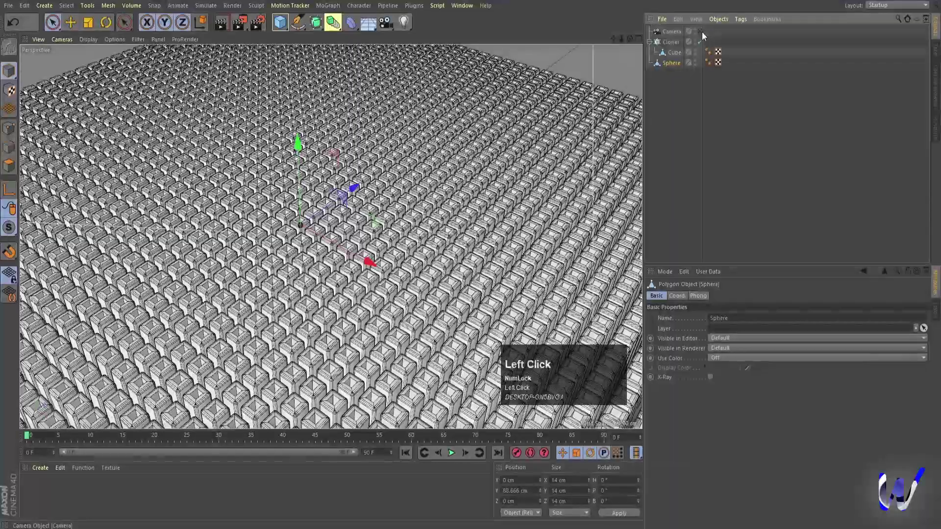
{"action": "scroll", "coordinate": [306, 203], "scroll_direction": "up", "scroll_amount": 5}
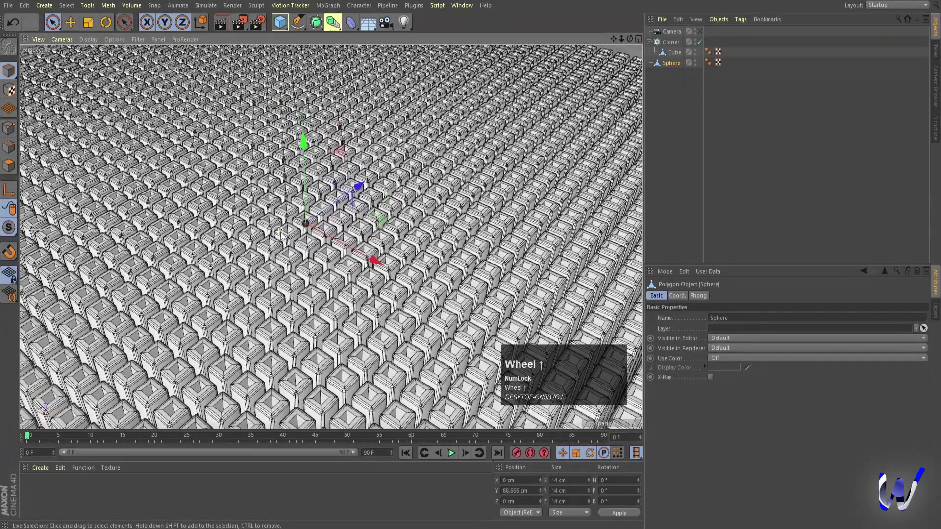
{"action": "key", "text": "s"}
{"action": "scroll", "coordinate": [312, 228], "scroll_direction": "down", "scroll_amount": 10}
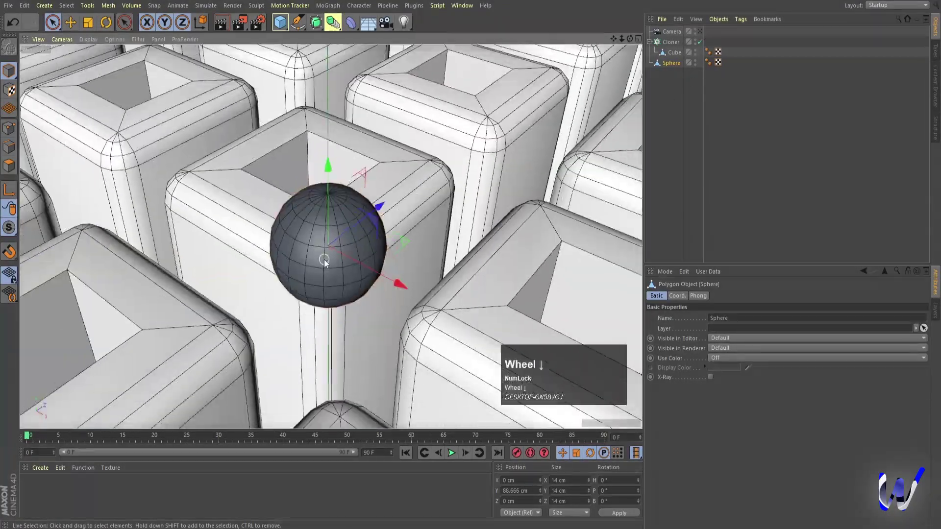
{"action": "scroll", "coordinate": [325, 255], "scroll_direction": "up", "scroll_amount": 3}
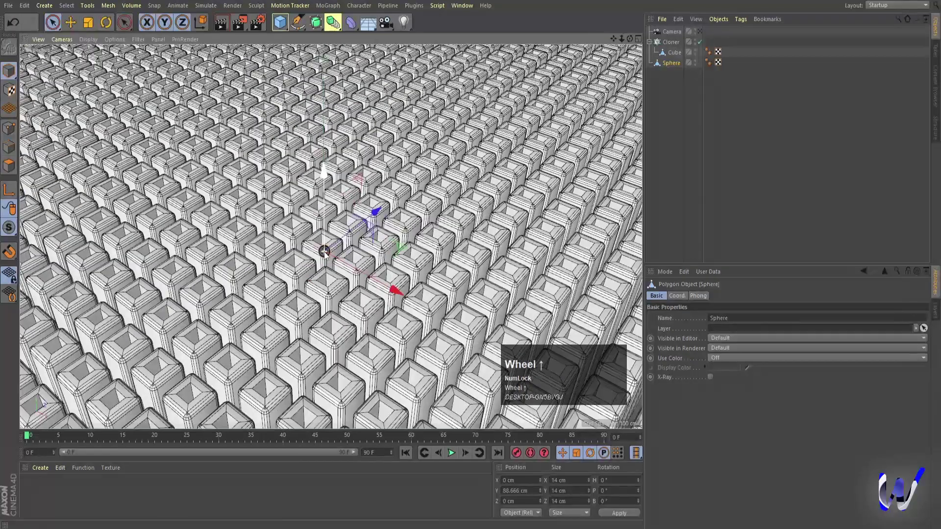
{"action": "key", "text": "s"}
{"action": "scroll", "coordinate": [324, 251], "scroll_direction": "down", "scroll_amount": 3}
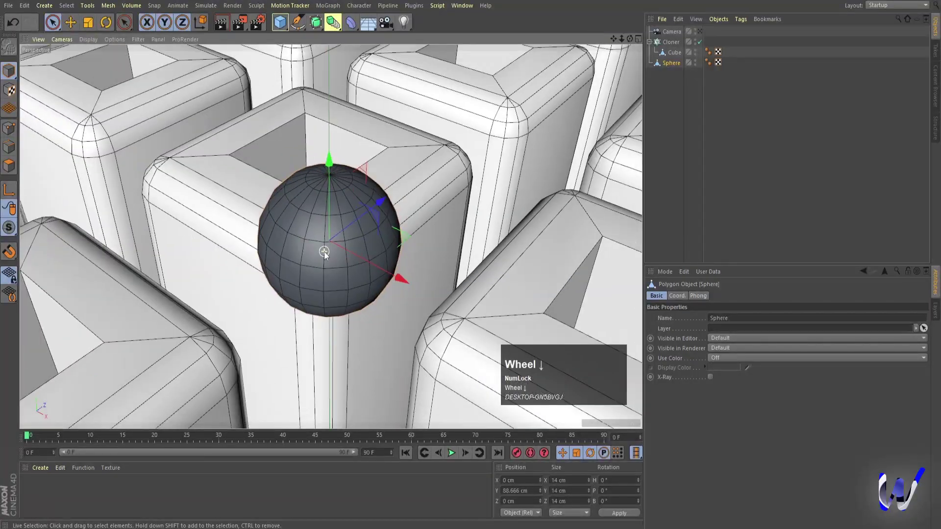
Create a new material, apply it to the sphere and set its color to black
{"action": "left_click", "coordinate": [667, 63]}
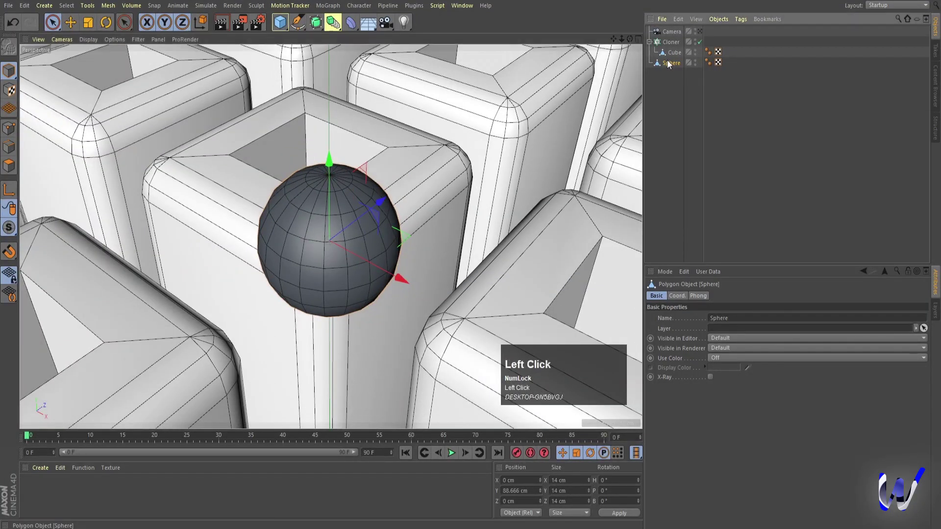
{"action": "double_click", "coordinate": [48, 490]}
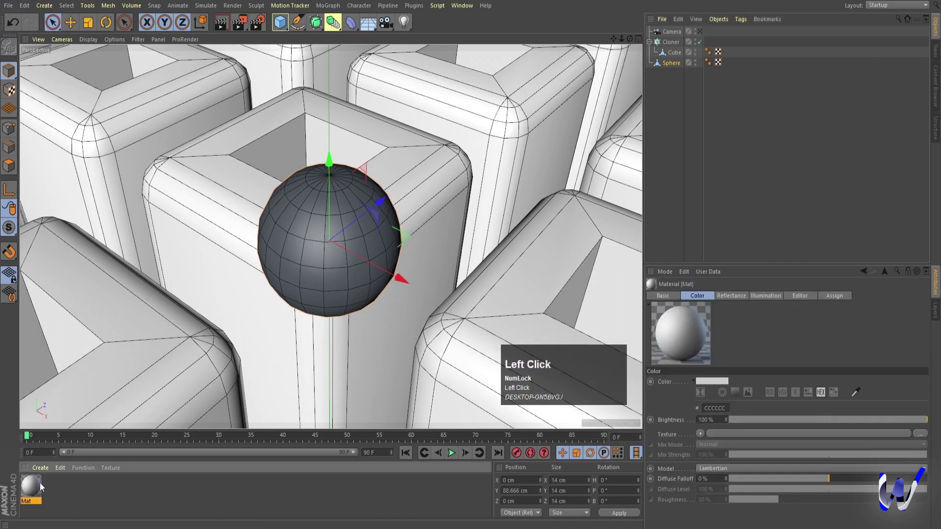
{"action": "left_click_drag", "start_coordinate": [31, 486], "coordinate": [297, 280]}
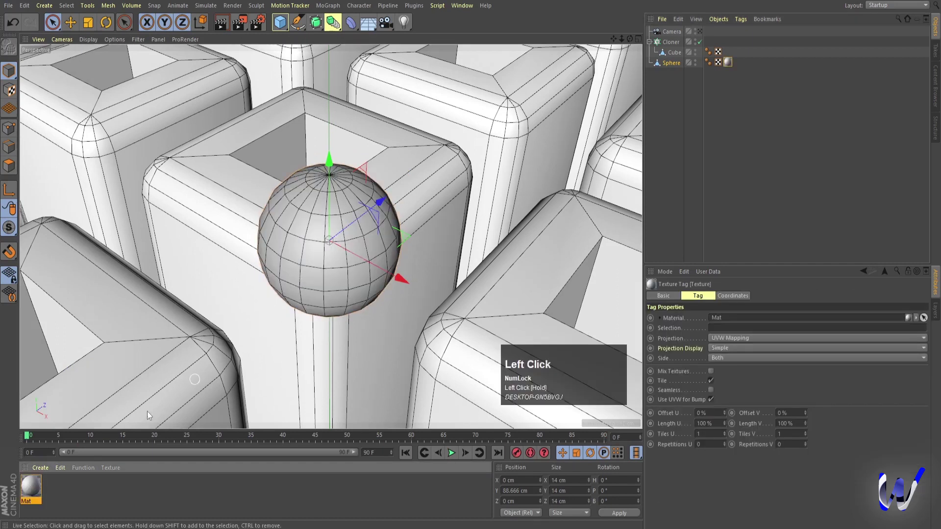
{"action": "double_click", "coordinate": [29, 490]}
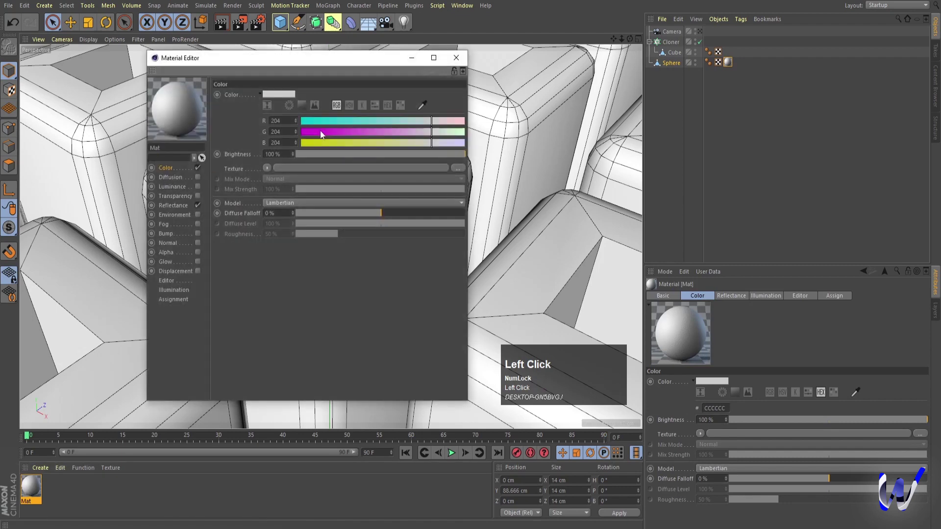
{"action": "left_click_drag", "start_coordinate": [319, 131], "coordinate": [291, 120]}
{"action": "left_click", "coordinate": [457, 58]}
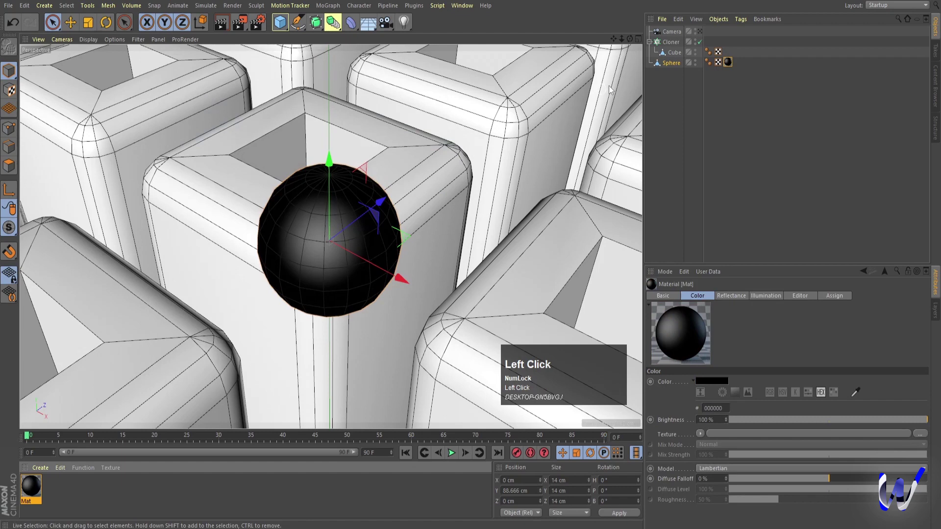
Loop-select every second horizontal polygon band on the sphere, down to the one near its base
{"action": "left_click", "coordinate": [669, 63]}
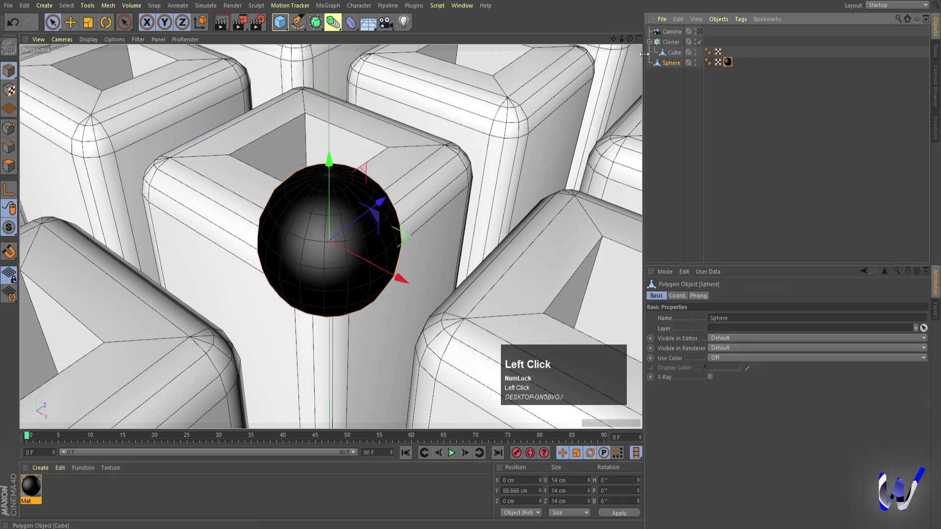
{"action": "left_click", "coordinate": [10, 166]}
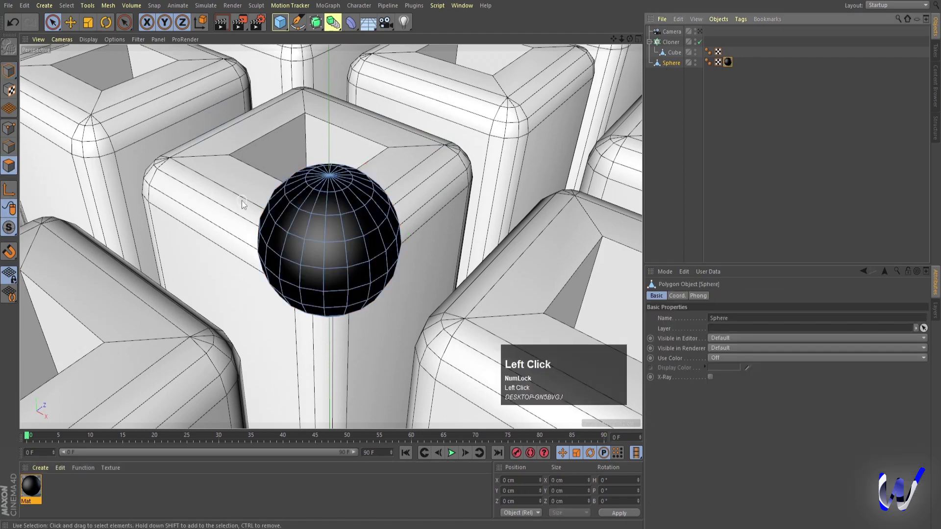
{"action": "key", "text": "u"}
{"action": "key", "text": "l"}
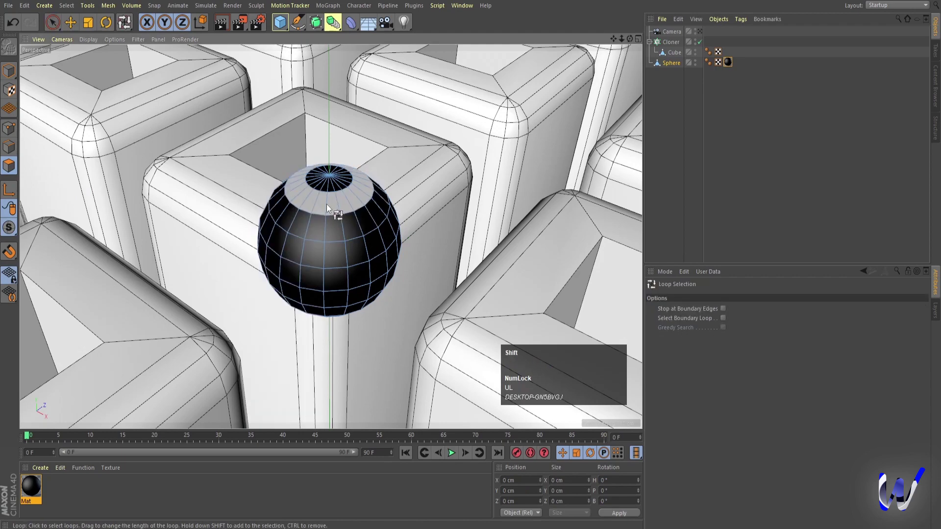
{"action": "left_click", "coordinate": [326, 203], "text": "shift"}
{"action": "left_click", "coordinate": [325, 260], "text": "shift"}
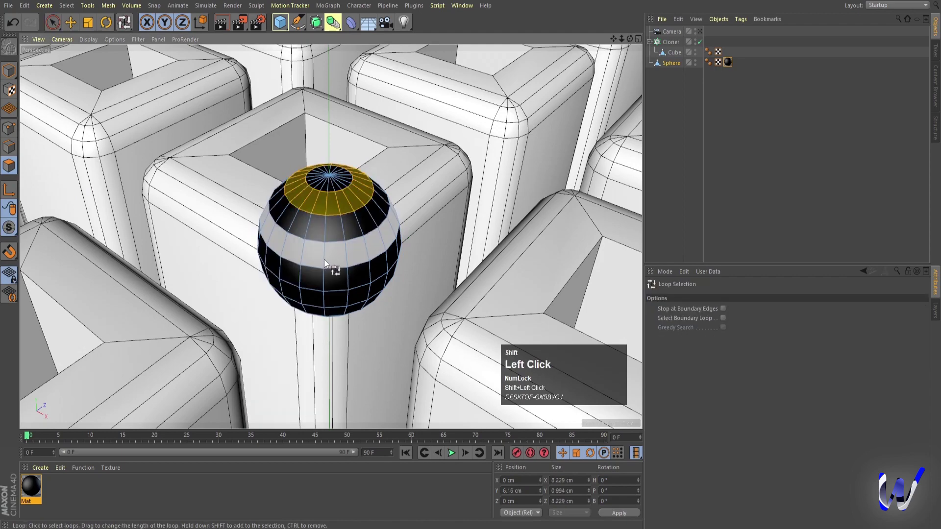
{"action": "left_click_drag", "start_coordinate": [325, 356], "coordinate": [324, 313], "text": "alt"}
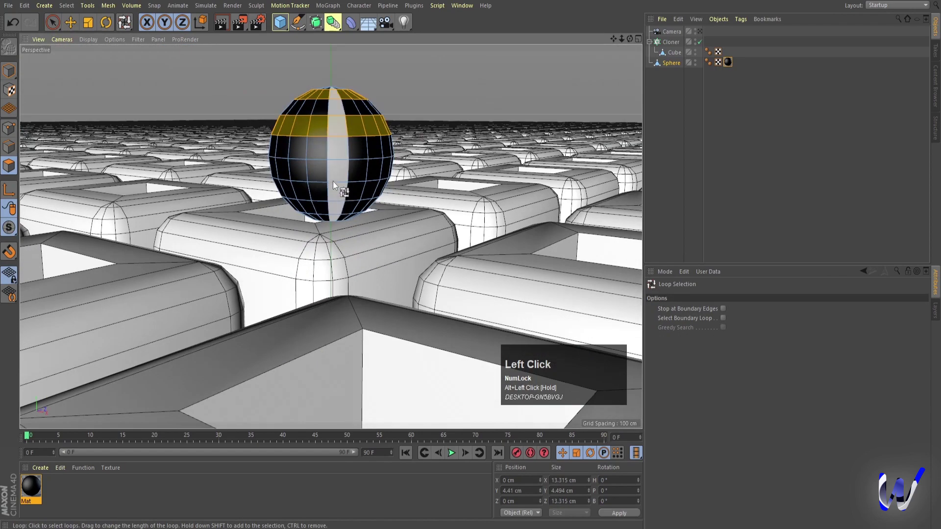
{"action": "left_click", "coordinate": [345, 217], "text": "shift"}
Create a second material, apply it to the selected bands and set its color to green with RGB 0, 204, 0
{"action": "double_click", "coordinate": [91, 491]}
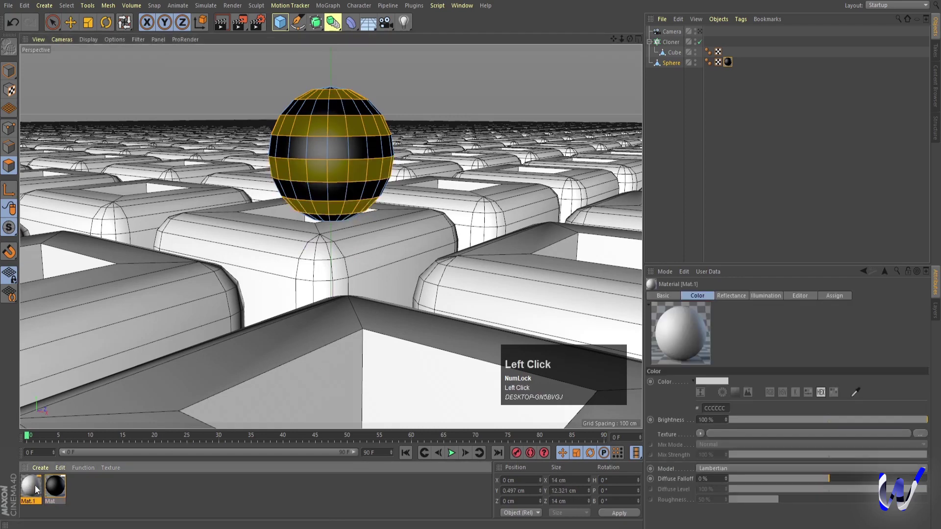
{"action": "left_click_drag", "start_coordinate": [324, 180], "coordinate": [324, 179]}
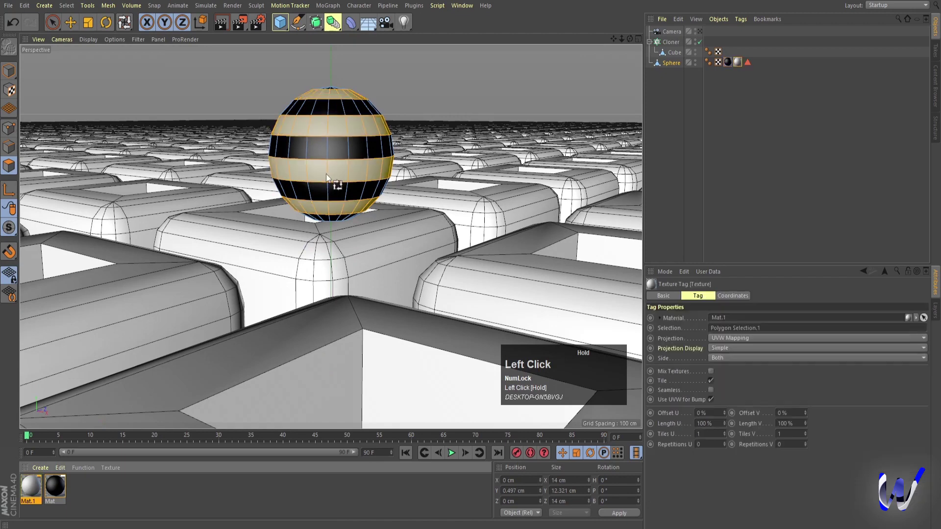
{"action": "double_click", "coordinate": [30, 485]}
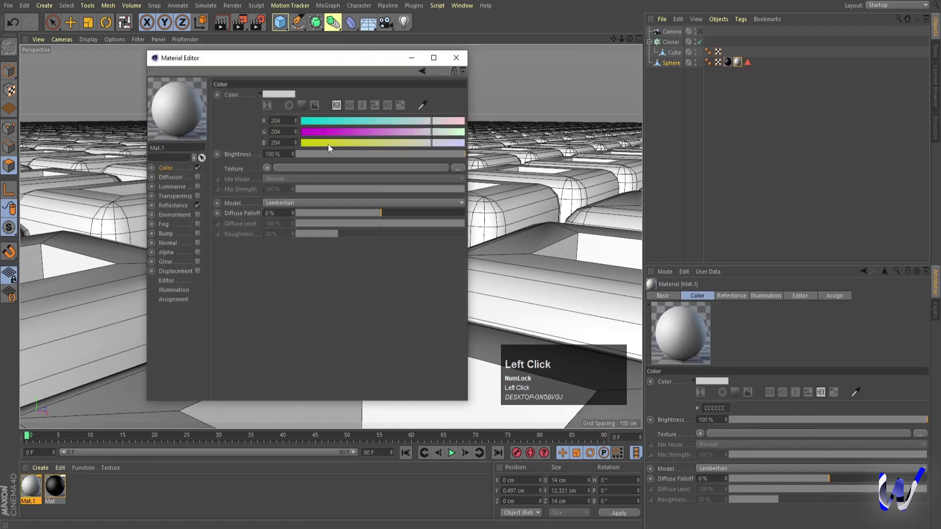
{"action": "left_click_drag", "start_coordinate": [321, 123], "coordinate": [300, 122]}
{"action": "left_click_drag", "start_coordinate": [345, 143], "coordinate": [294, 142]}
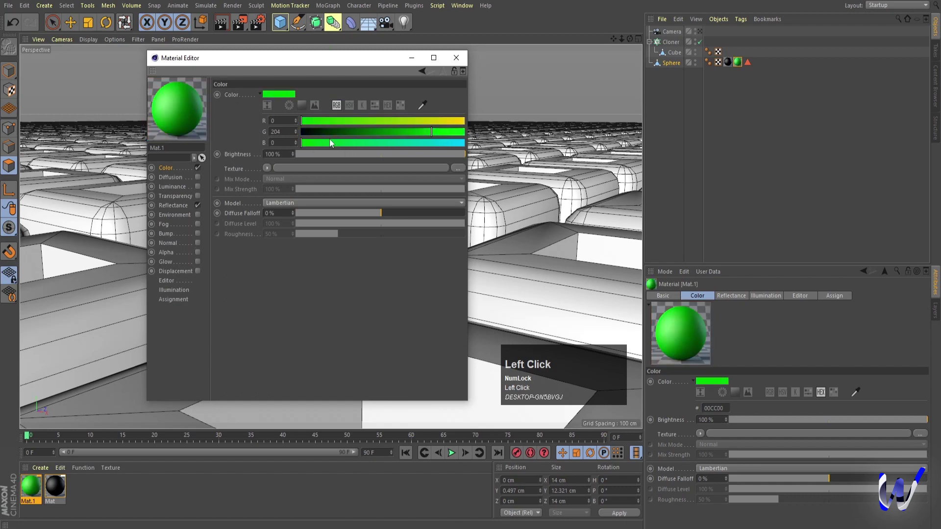
Enable Luminance on the green material with a green of about RGB 43, 170, 22, and deselect the sphere
{"action": "left_click", "coordinate": [168, 187]}
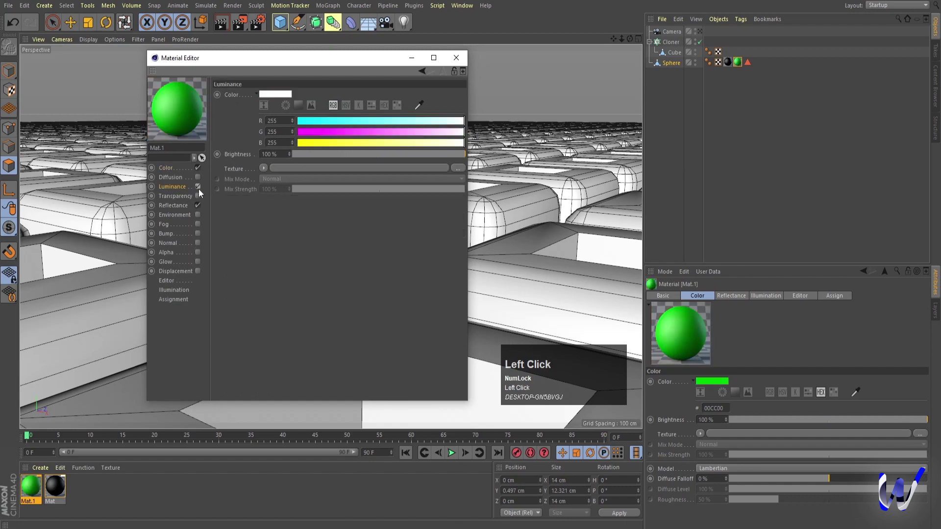
{"action": "left_click", "coordinate": [198, 187]}
{"action": "left_click", "coordinate": [353, 133]}
{"action": "left_click_drag", "start_coordinate": [351, 123], "coordinate": [409, 131]}
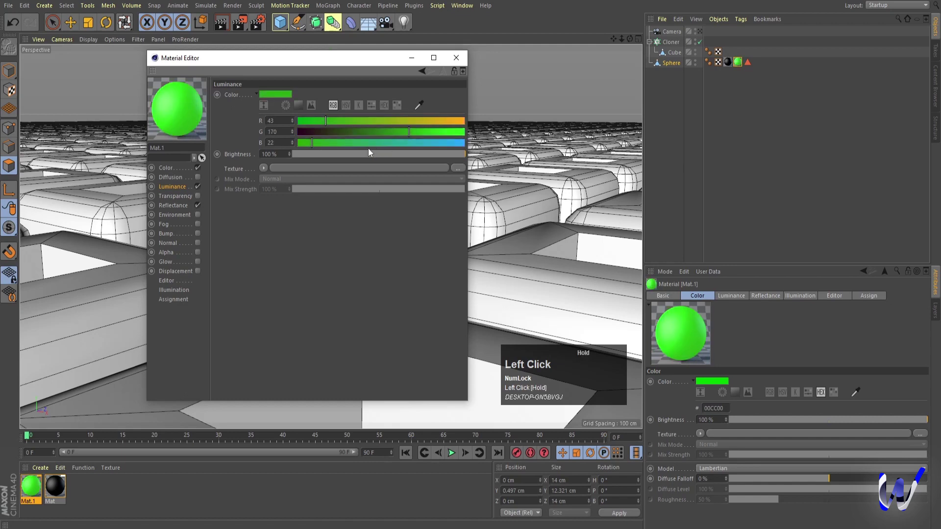
{"action": "left_click", "coordinate": [464, 62]}
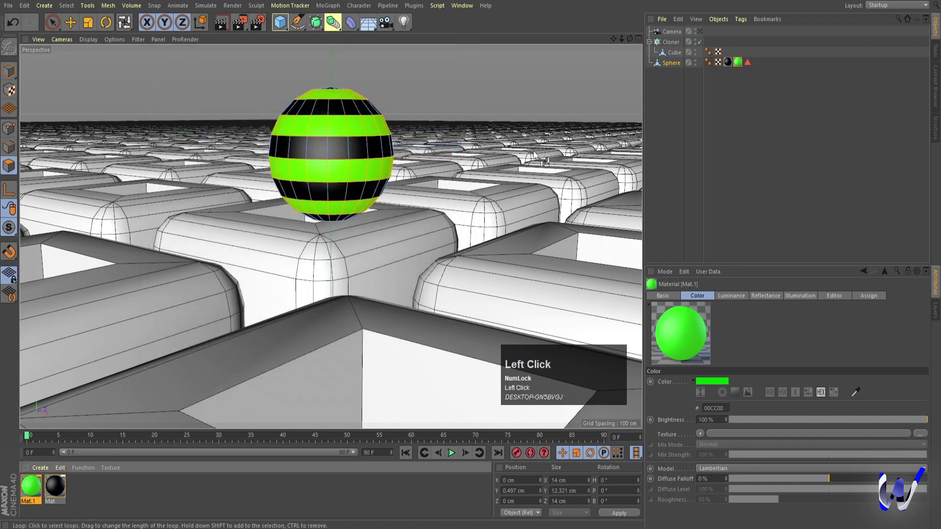
{"action": "left_click", "coordinate": [784, 115]}
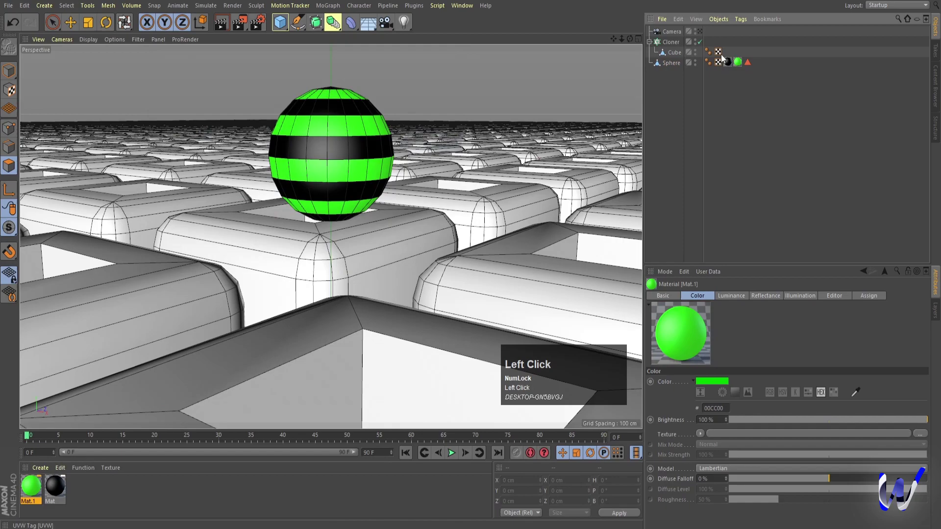
Return to the camera view, duplicate the Cloner and replace the copy's cube with the striped sphere
{"action": "left_click", "coordinate": [700, 31]}
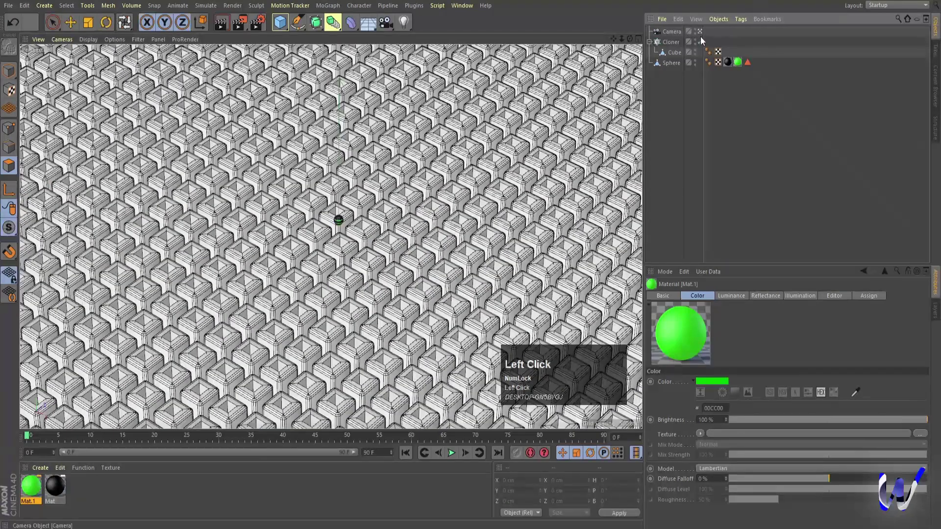
{"action": "left_click", "coordinate": [670, 44]}
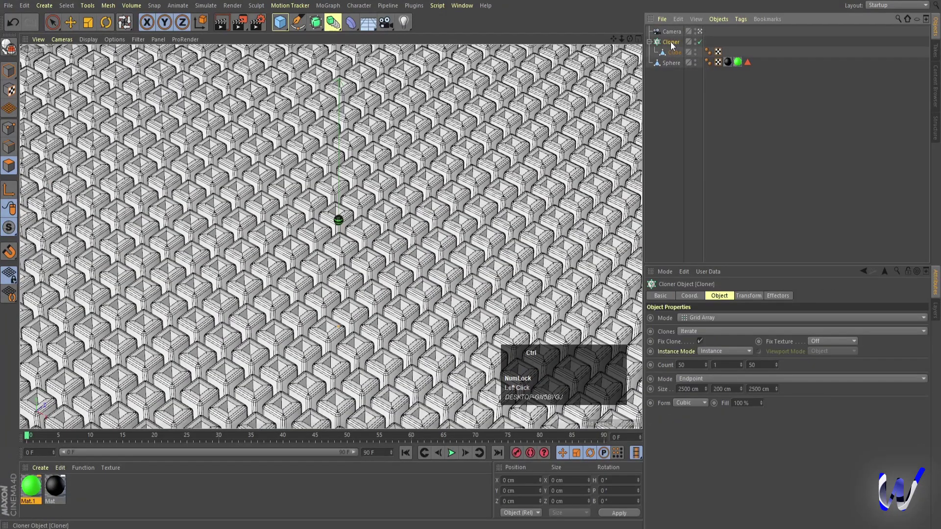
{"action": "left_click_drag", "start_coordinate": [671, 45], "coordinate": [668, 42], "text": "ctrl"}
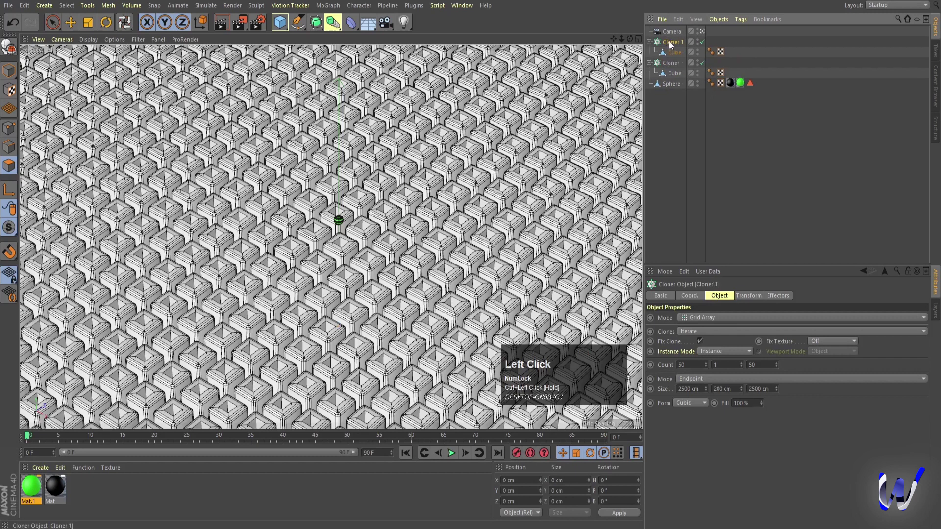
{"action": "left_click", "coordinate": [675, 53]}
{"action": "key", "text": "Delete"}
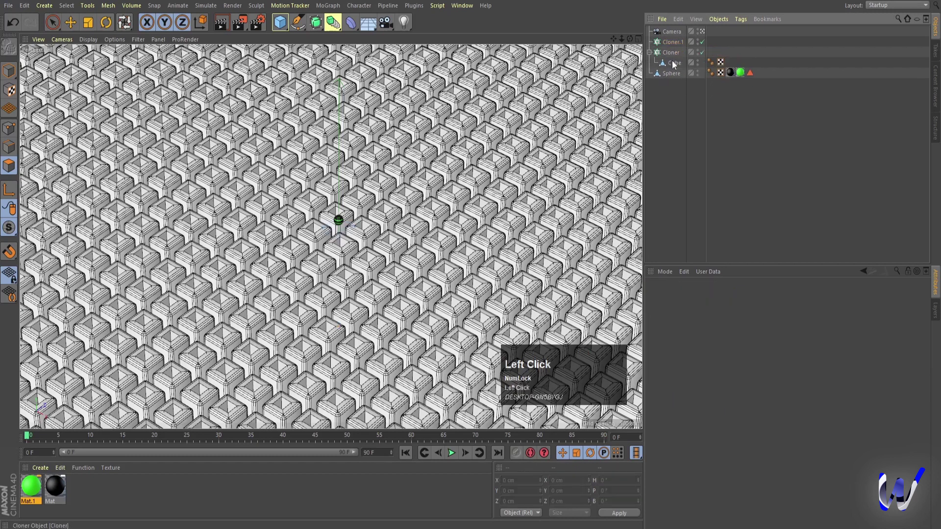
{"action": "left_click_drag", "start_coordinate": [666, 72], "coordinate": [670, 43]}
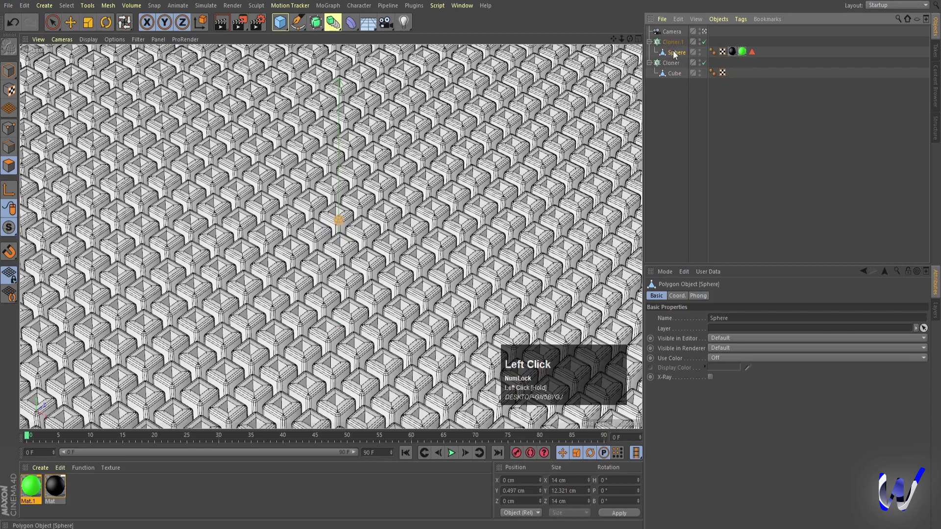
{"action": "left_click", "coordinate": [672, 43]}
{"action": "left_click", "coordinate": [698, 130]}
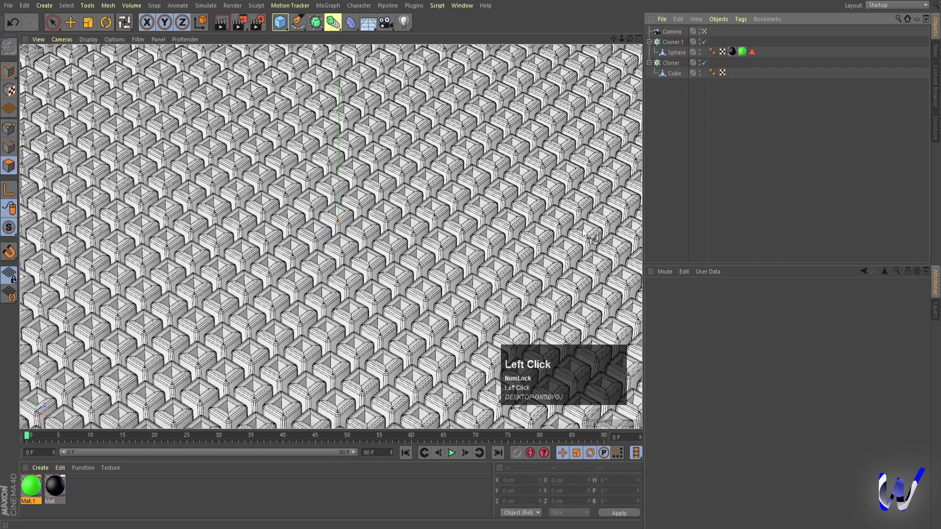
Raise the sphere Cloner in the front view to a Y position of about 80 cm, at the tops of the columns
{"action": "left_click", "coordinate": [11, 72]}
{"action": "middle_click", "coordinate": [431, 256]}
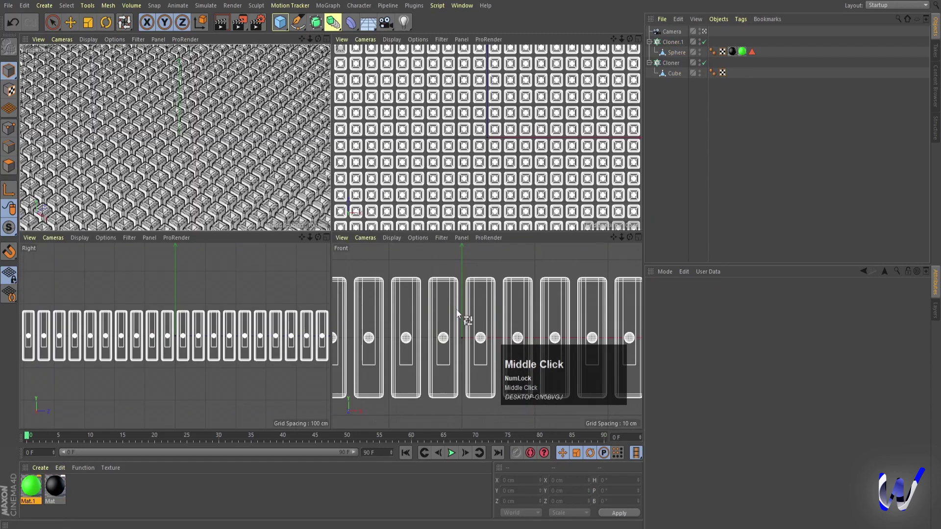
{"action": "middle_click", "coordinate": [463, 315]}
{"action": "scroll", "coordinate": [352, 366], "scroll_direction": "down", "scroll_amount": 5}
{"action": "scroll", "coordinate": [352, 365], "scroll_direction": "down", "scroll_amount": 2}
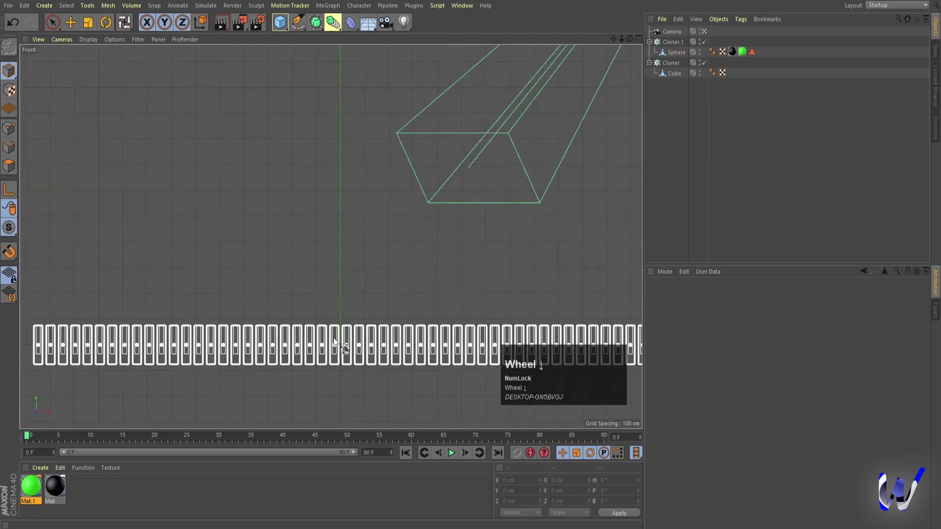
{"action": "left_click", "coordinate": [674, 42]}
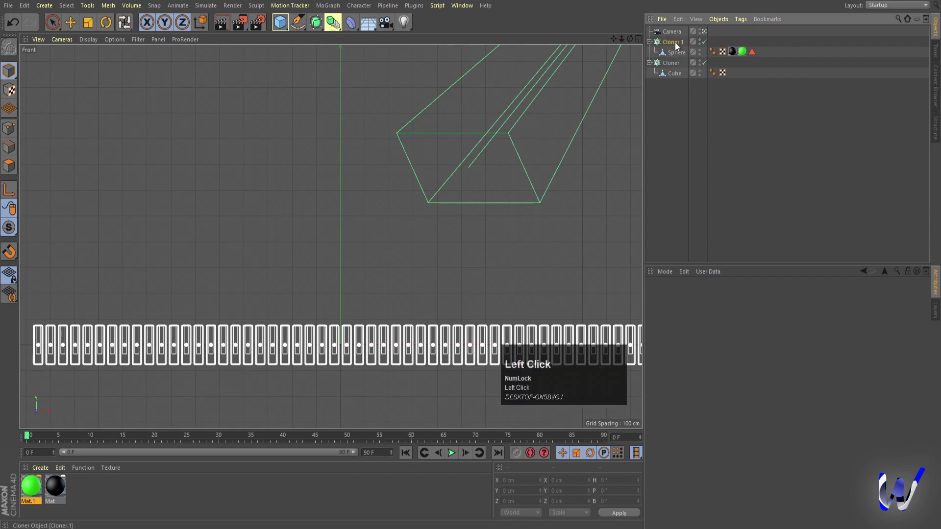
{"action": "scroll", "coordinate": [340, 307], "scroll_direction": "down", "scroll_amount": 2}
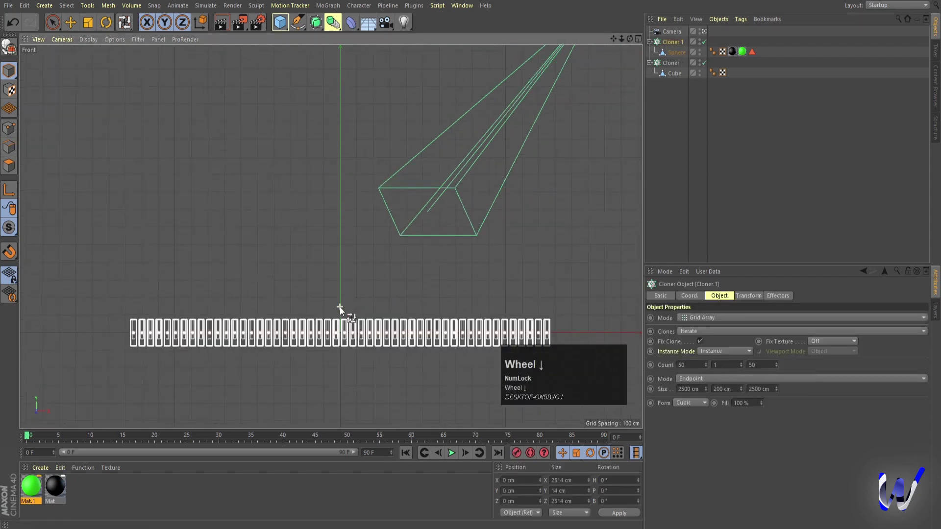
{"action": "left_click", "coordinate": [54, 23]}
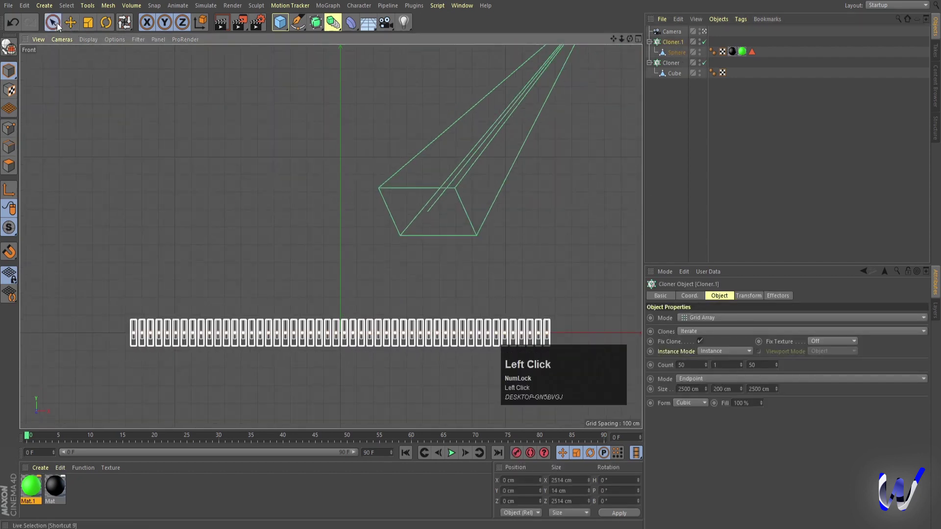
{"action": "left_click_drag", "start_coordinate": [340, 236], "coordinate": [336, 231]}
{"action": "middle_click", "coordinate": [337, 242]}
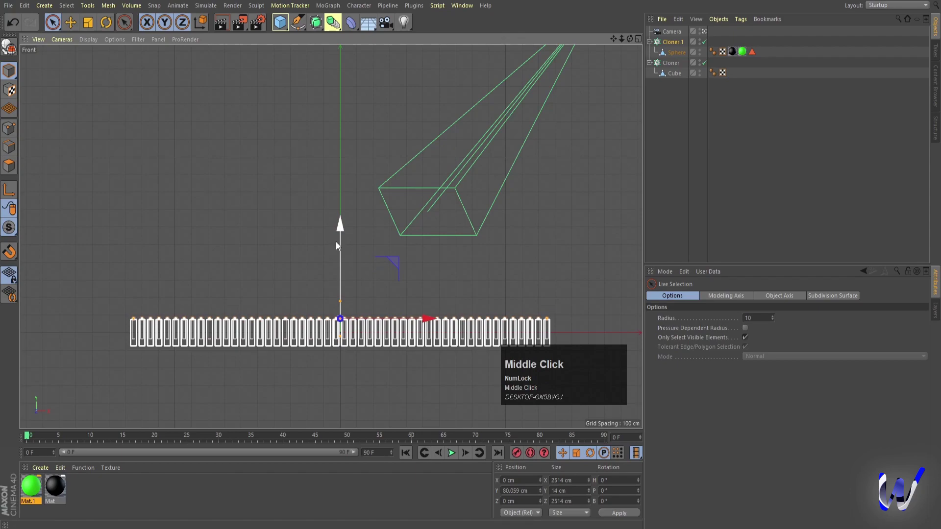
Render a preview of the camera view and clear the Cloner selection
{"action": "middle_click", "coordinate": [219, 181]}
{"action": "key", "text": "ctrl+r"}
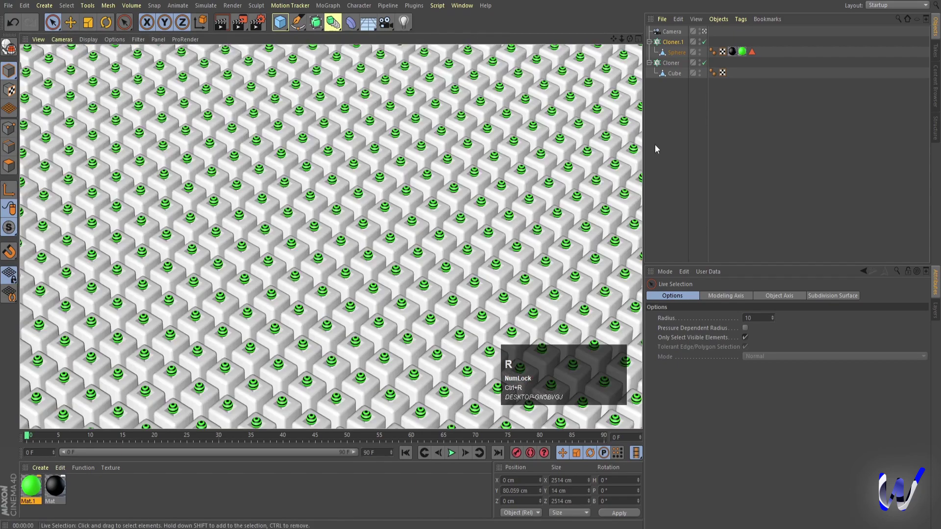
{"action": "left_click", "coordinate": [716, 152]}
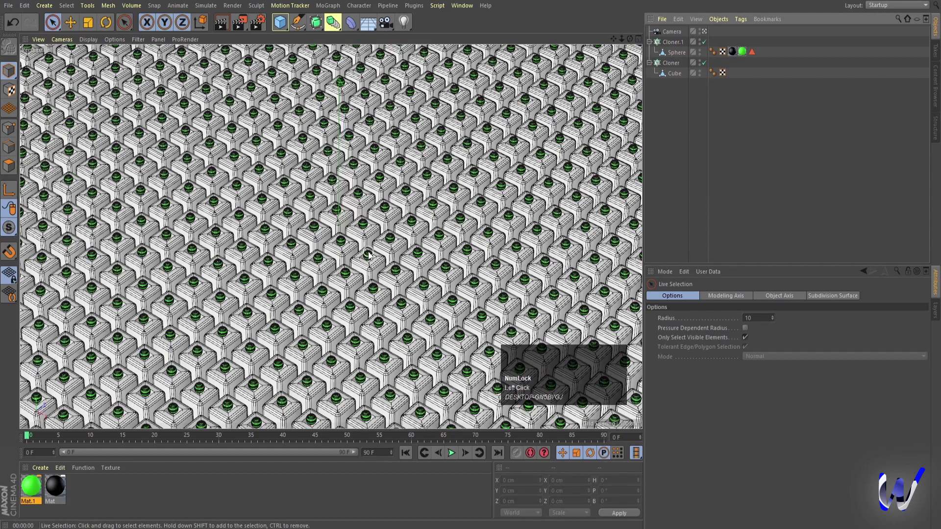
Add an Area Light and place it in the top view beyond the grid's corner, at about X -1492 cm, Z -1194 cm
{"action": "key", "text": "e"}
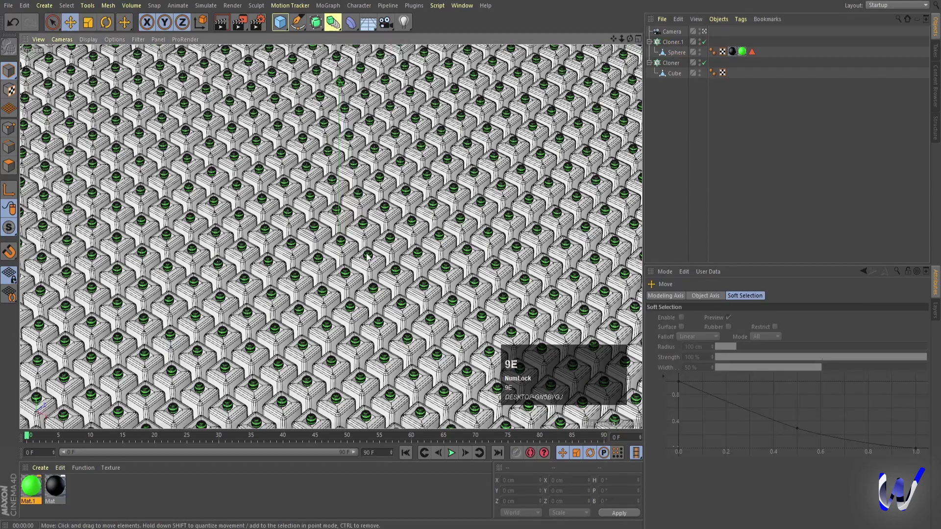
{"action": "middle_click", "coordinate": [368, 255]}
{"action": "middle_click", "coordinate": [430, 157]}
{"action": "scroll", "coordinate": [426, 153], "scroll_direction": "down", "scroll_amount": 3}
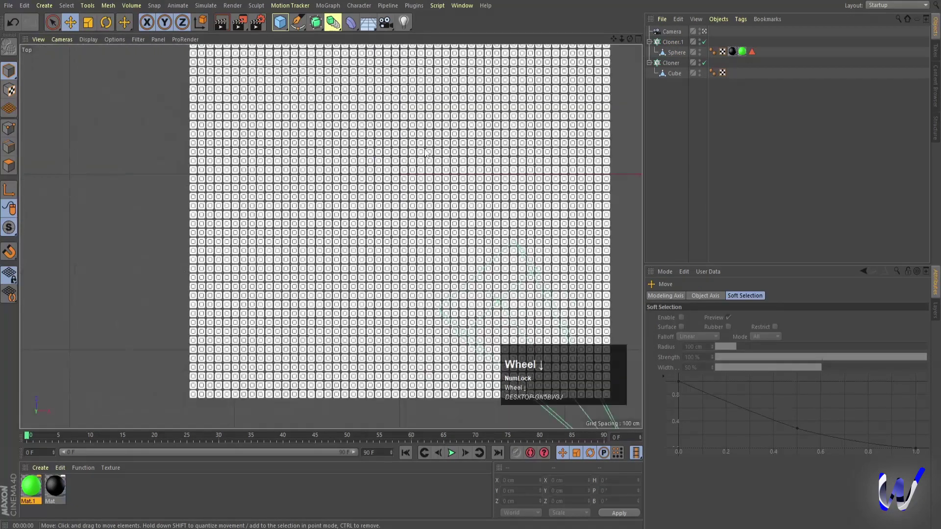
{"action": "scroll", "coordinate": [426, 153], "scroll_direction": "down", "scroll_amount": 2}
{"action": "left_click", "coordinate": [410, 23]}
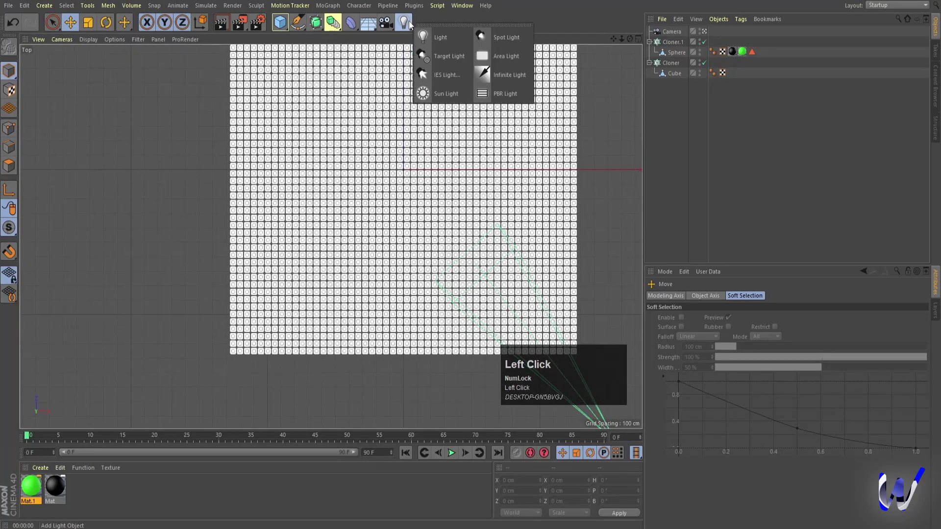
{"action": "left_click", "coordinate": [507, 56]}
{"action": "left_click_drag", "start_coordinate": [456, 114], "coordinate": [236, 349]}
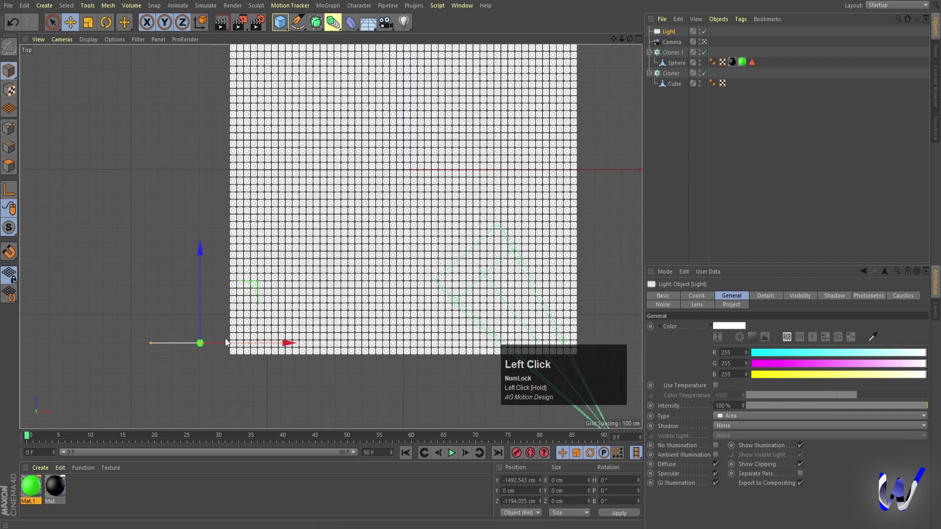
Rotate the area light toward the grid to about H -42.7°, P -75.6°
{"action": "key", "text": "r"}
{"action": "left_click_drag", "start_coordinate": [245, 319], "coordinate": [253, 337]}
{"action": "left_click_drag", "start_coordinate": [179, 365], "coordinate": [252, 309]}
Raise the area light above the grid in the front view to a Y position of about 1294 cm
{"action": "middle_click", "coordinate": [253, 309]}
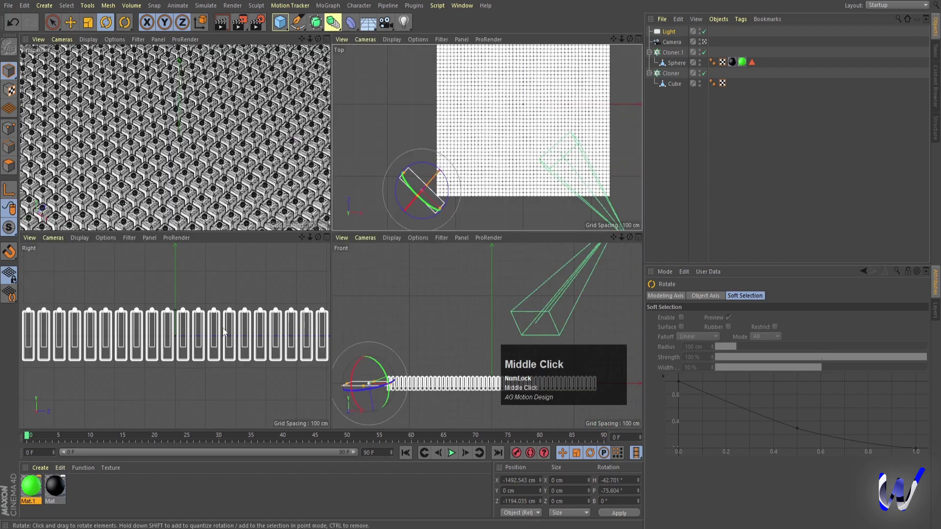
{"action": "middle_click", "coordinate": [388, 301]}
{"action": "scroll", "coordinate": [278, 285], "scroll_direction": "down", "scroll_amount": 3}
{"action": "key", "text": "e"}
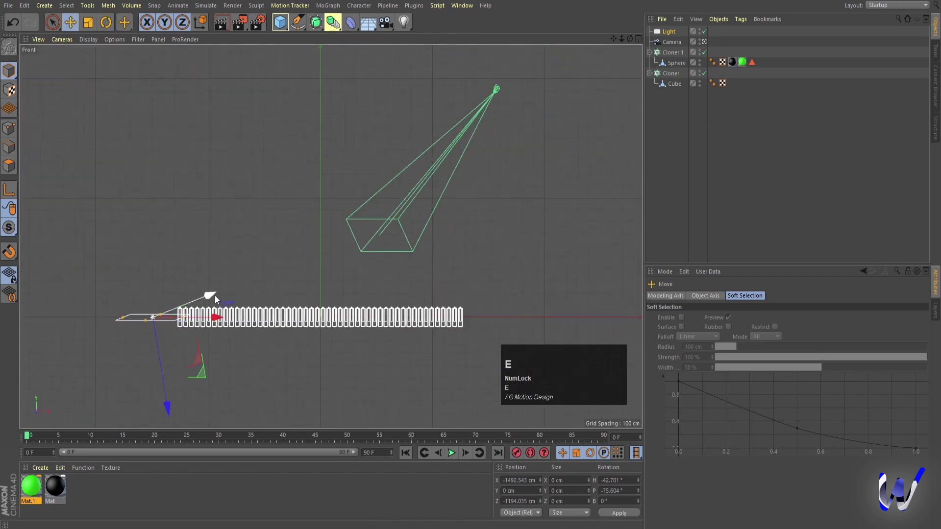
{"action": "key", "text": "w"}
{"action": "left_click_drag", "start_coordinate": [153, 220], "coordinate": [152, 75]}
Tilt the raised area light down at the grid to a pitch of about -31.7°
{"action": "key", "text": "r"}
{"action": "key", "text": "w"}
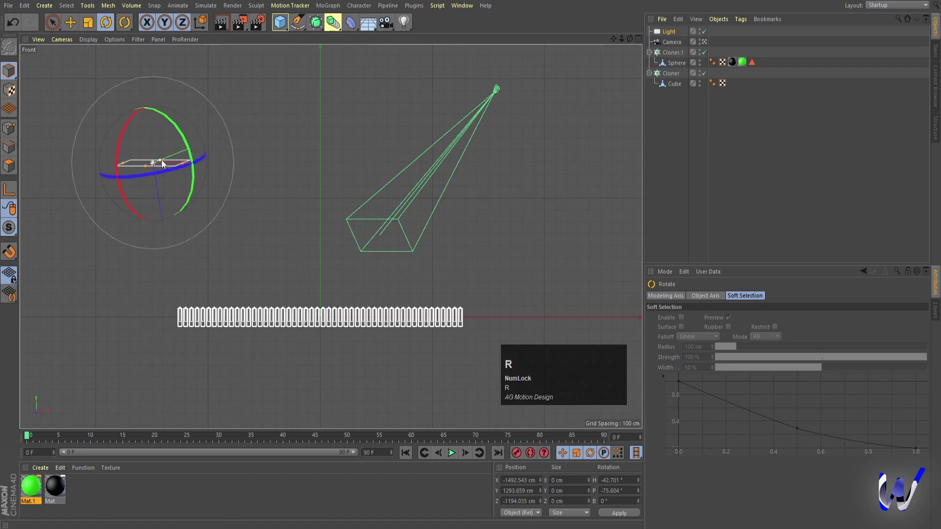
{"action": "middle_click", "coordinate": [452, 147]}
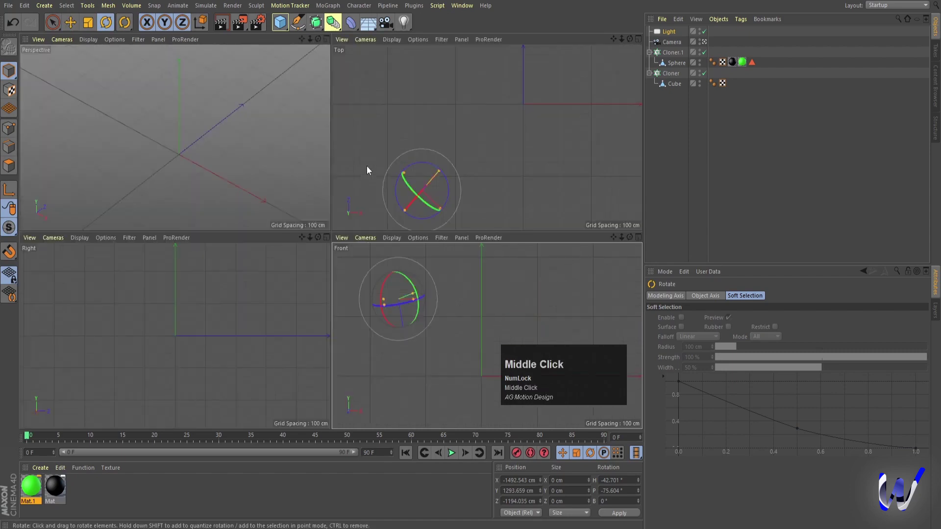
{"action": "middle_click", "coordinate": [452, 147]}
{"action": "left_click_drag", "start_coordinate": [223, 317], "coordinate": [198, 351]}
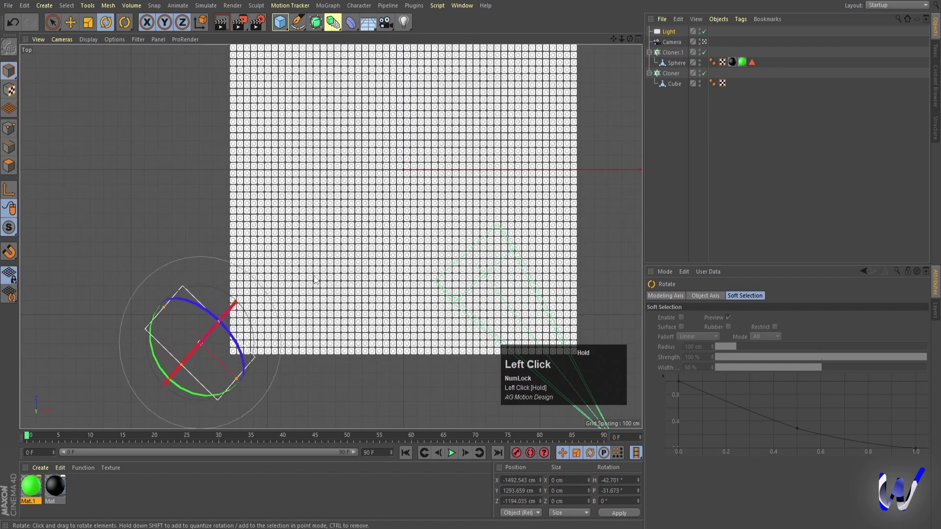
Return to the camera view and render a preview of the area light's effect
{"action": "middle_click", "coordinate": [313, 273]}
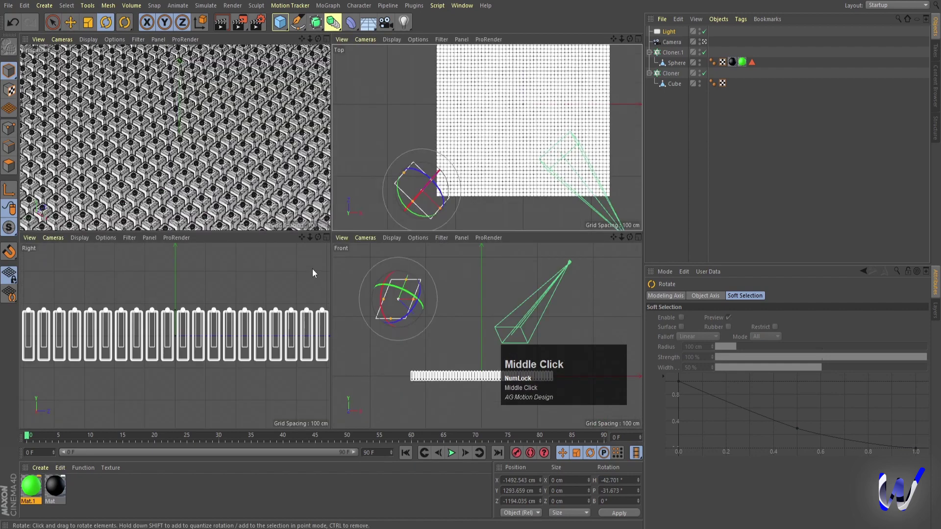
{"action": "middle_click", "coordinate": [467, 175]}
{"action": "middle_click", "coordinate": [381, 198]}
{"action": "middle_click", "coordinate": [200, 134]}
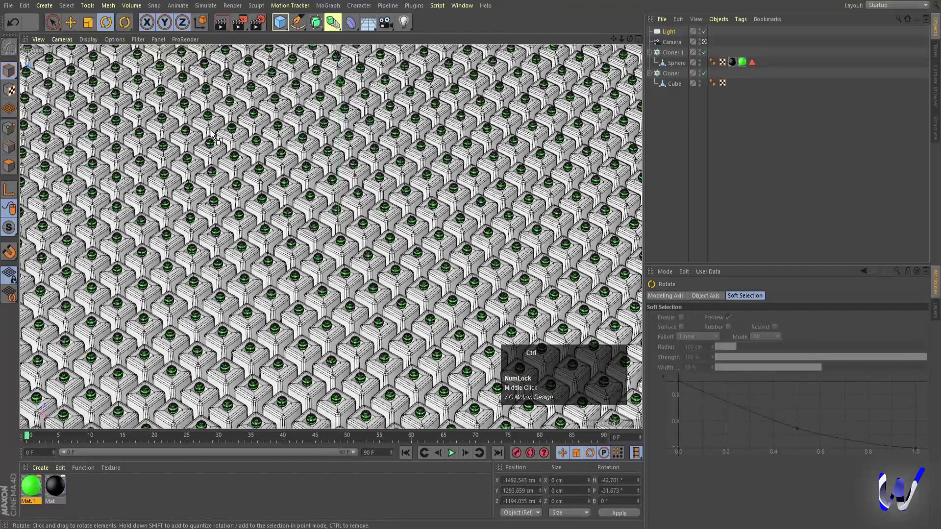
{"action": "key", "text": "ctrl+r"}
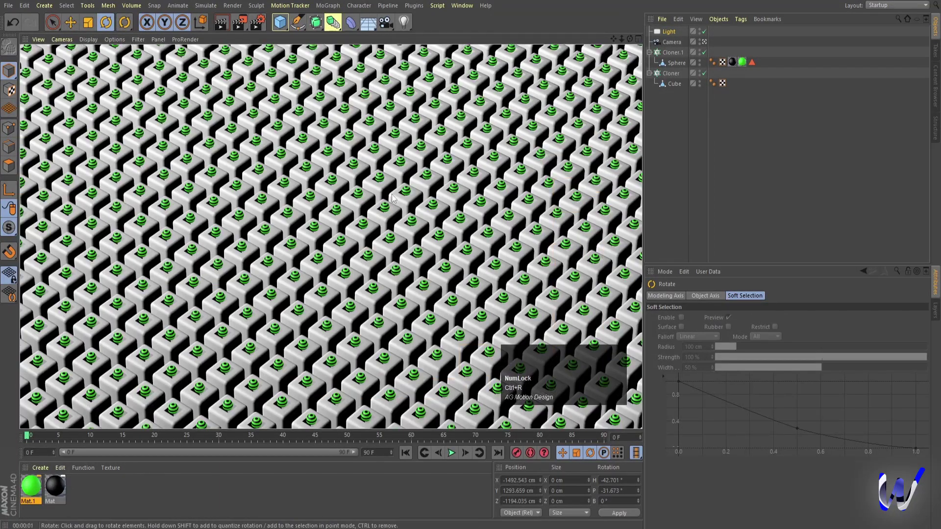
Set the light's shadow type to Area and deselect the light
{"action": "left_click", "coordinate": [668, 32]}
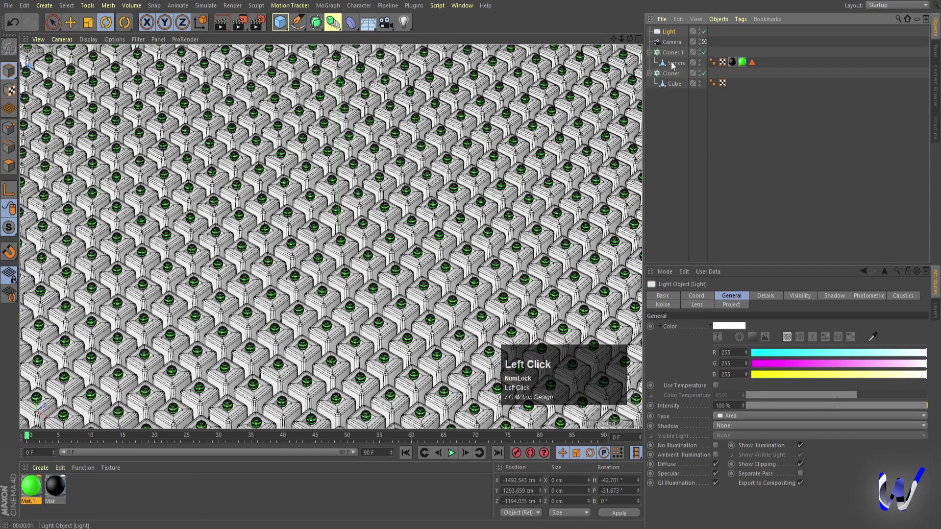
{"action": "left_click", "coordinate": [737, 425]}
{"action": "left_click", "coordinate": [731, 468]}
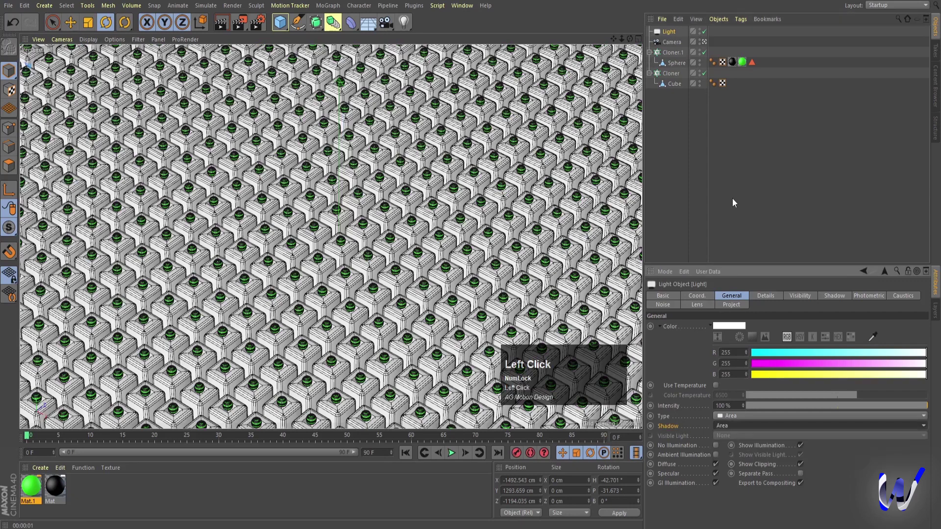
{"action": "left_click", "coordinate": [700, 107]}
Duplicate the light across the grid in the top view to about X 1769 cm and turn the copy to a heading of about 42°
{"action": "left_click", "coordinate": [671, 34]}
{"action": "middle_click", "coordinate": [510, 128]}
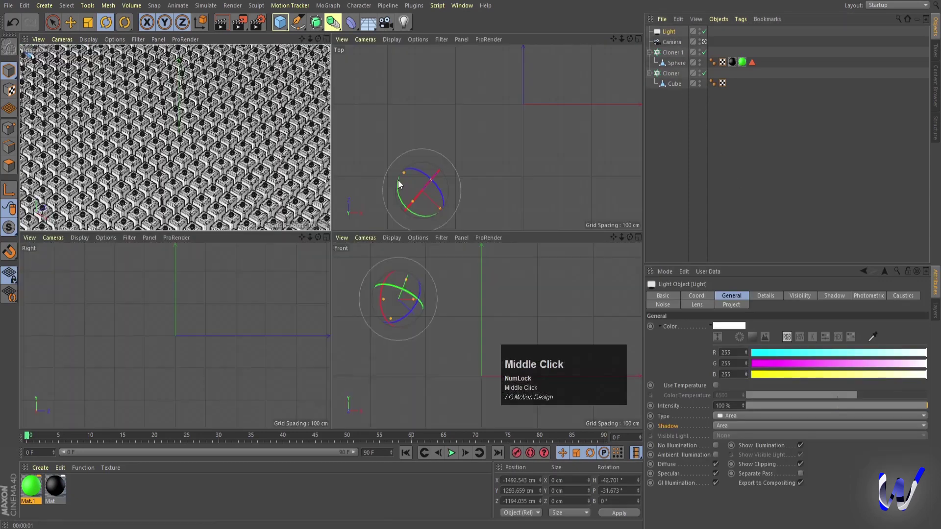
{"action": "middle_click", "coordinate": [496, 130]}
{"action": "scroll", "coordinate": [345, 251], "scroll_direction": "down", "scroll_amount": 1}
{"action": "scroll", "coordinate": [345, 252], "scroll_direction": "down", "scroll_amount": 2}
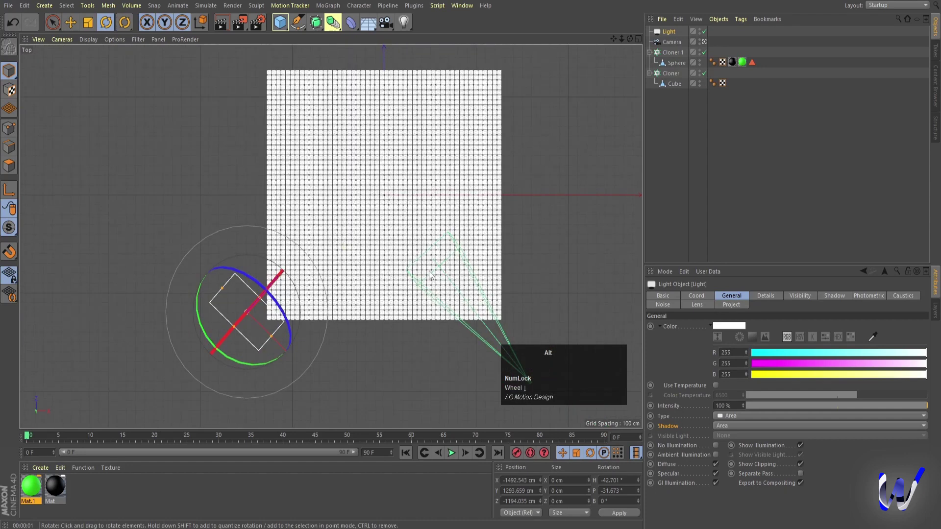
{"action": "middle_click_drag", "start_coordinate": [303, 334], "coordinate": [249, 326], "text": "alt"}
{"action": "key", "text": "e"}
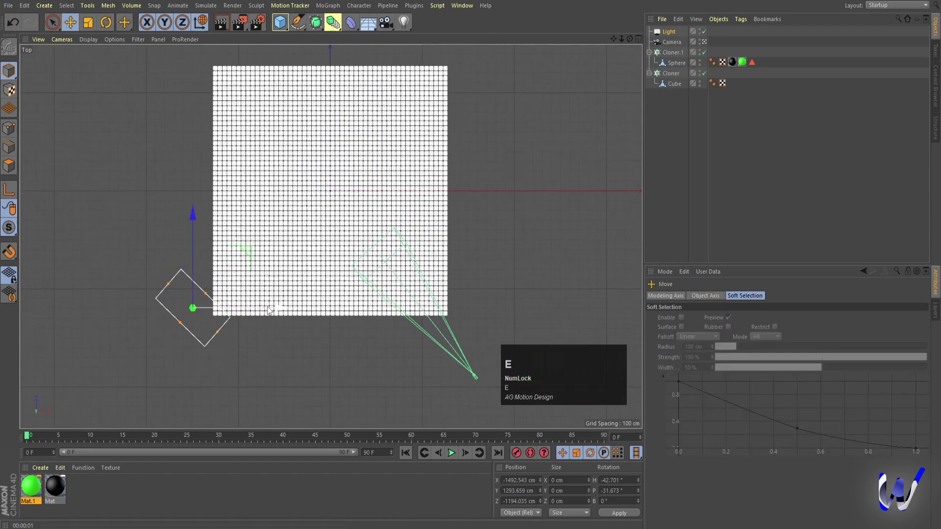
{"action": "left_click_drag", "start_coordinate": [277, 310], "coordinate": [480, 284]}
{"action": "key", "text": "r"}
{"action": "key", "text": "w"}
Return to the camera view and move the camera closer to the columns and spheres
{"action": "middle_click", "coordinate": [481, 284]}
{"action": "middle_click", "coordinate": [325, 145]}
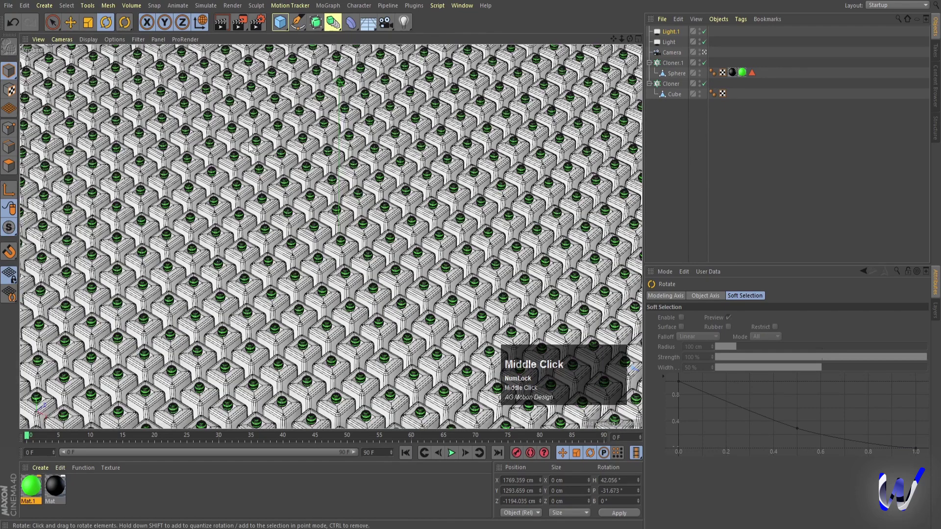
{"action": "key", "text": "alt"}
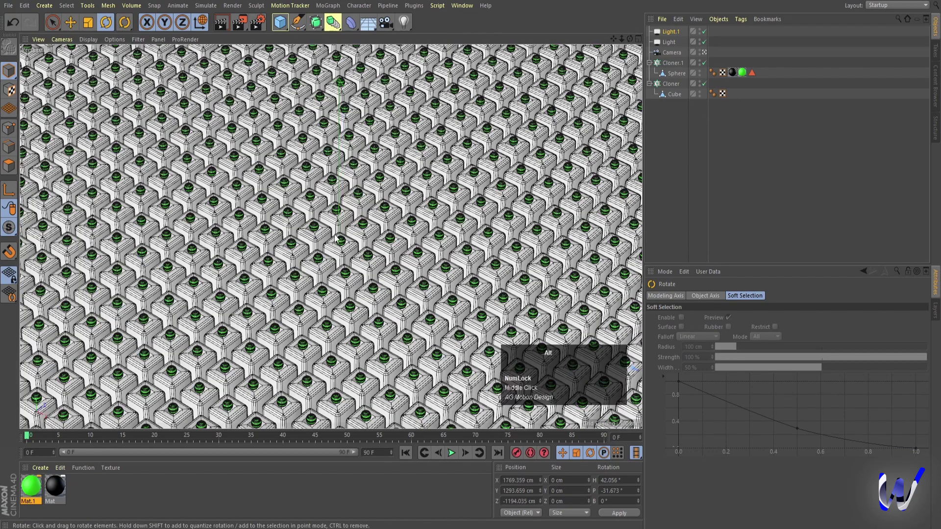
{"action": "right_click_drag", "start_coordinate": [338, 234], "coordinate": [518, 174], "text": "alt"}
Set the sphere Cloner's grid count to 30 × 1 × 30 and its size to 1500 cm in X and Z
{"action": "left_click", "coordinate": [671, 64]}
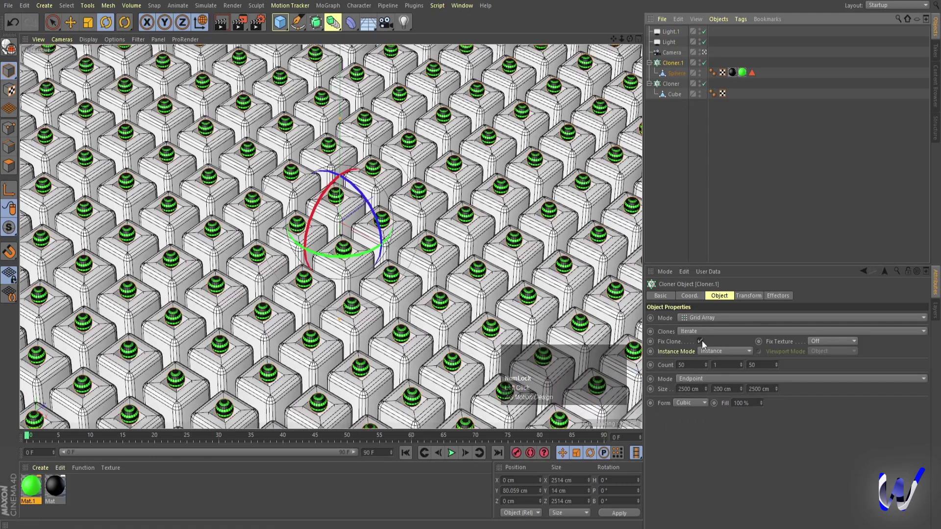
{"action": "left_click", "coordinate": [692, 366]}
{"action": "double_click", "coordinate": [692, 369]}
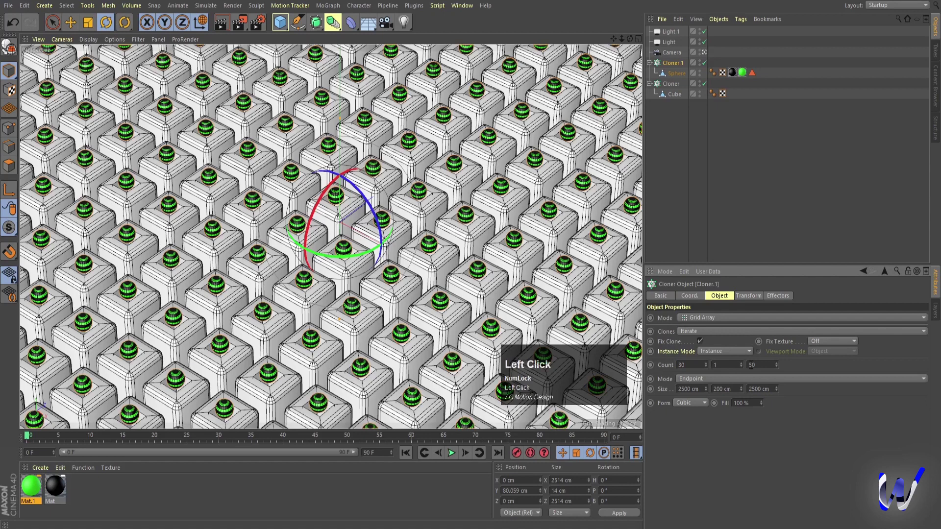
{"action": "left_click", "coordinate": [751, 365]}
{"action": "left_click", "coordinate": [702, 390]}
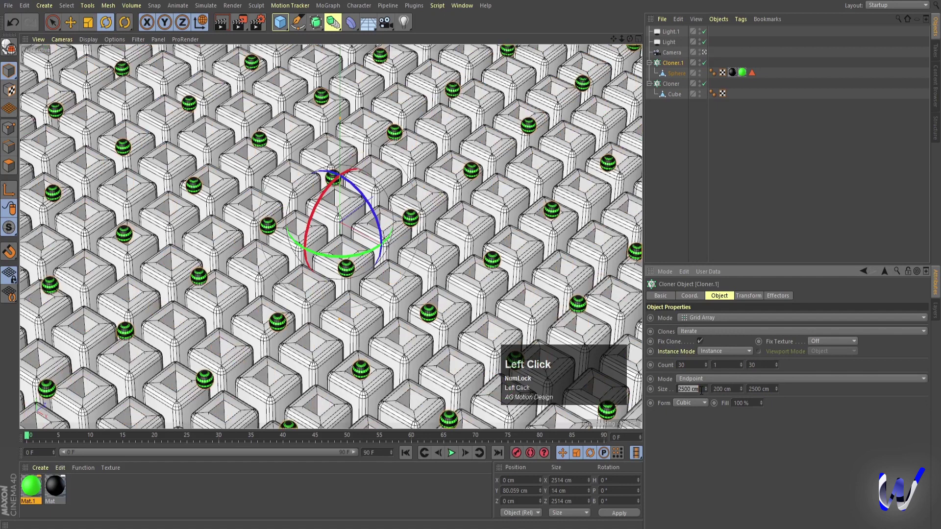
{"action": "type", "text": "1500"}
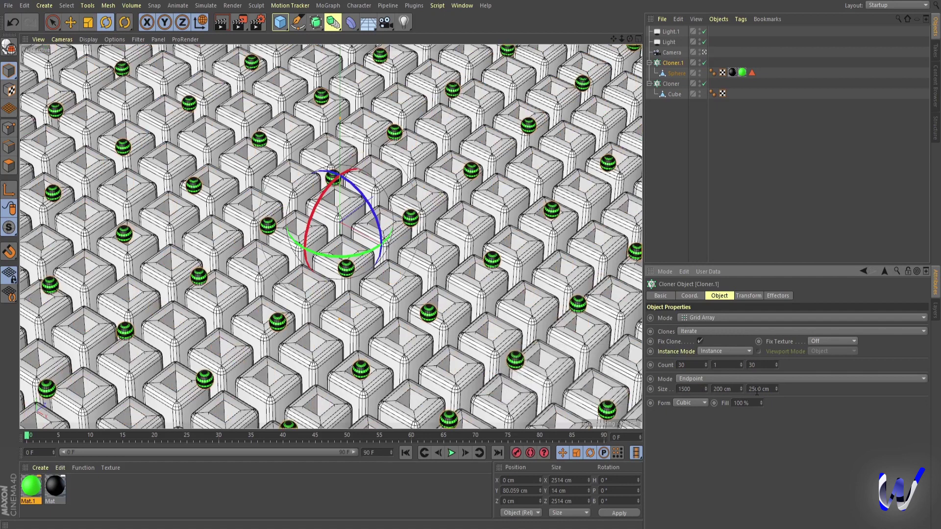
{"action": "left_click", "coordinate": [757, 389]}
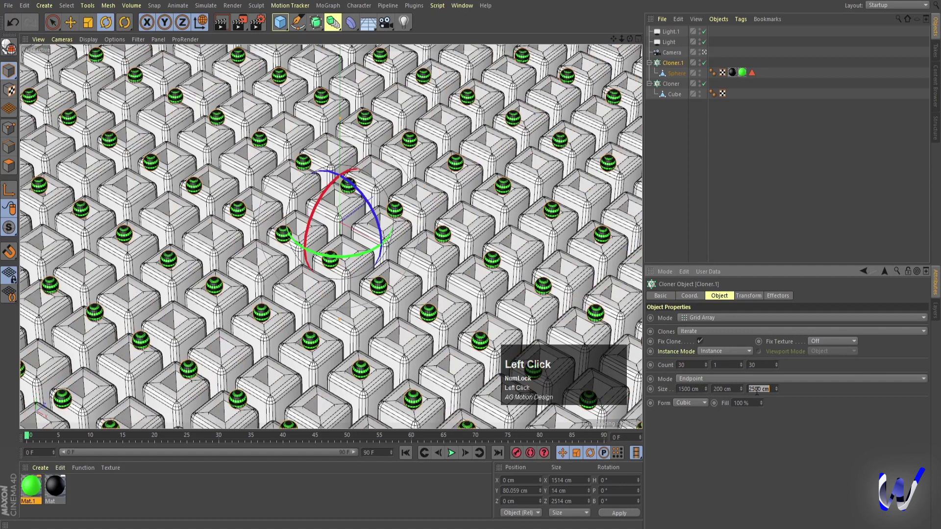
{"action": "left_click", "coordinate": [839, 407]}
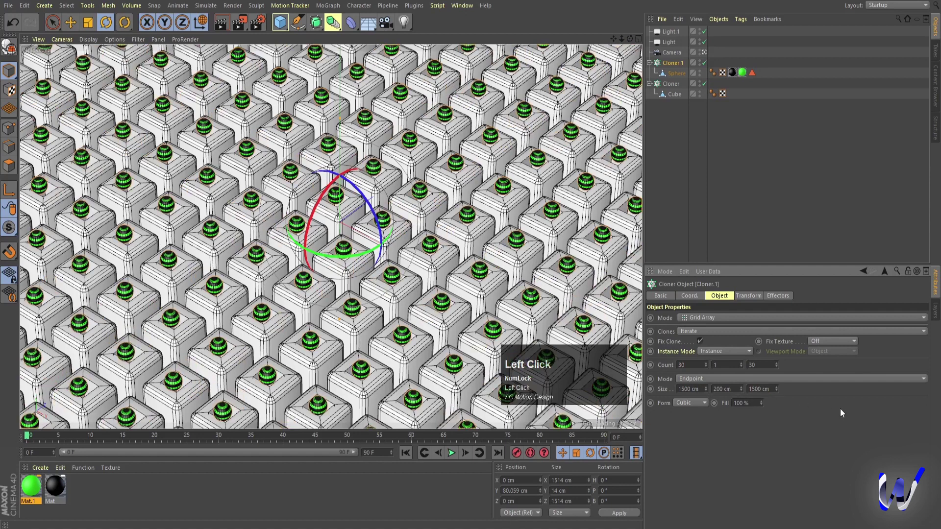
Set the column Cloner's grid count to 30 × 1 × 30 and its size to 1500 cm in X and Z
{"action": "left_click", "coordinate": [670, 84]}
{"action": "left_click", "coordinate": [684, 366]}
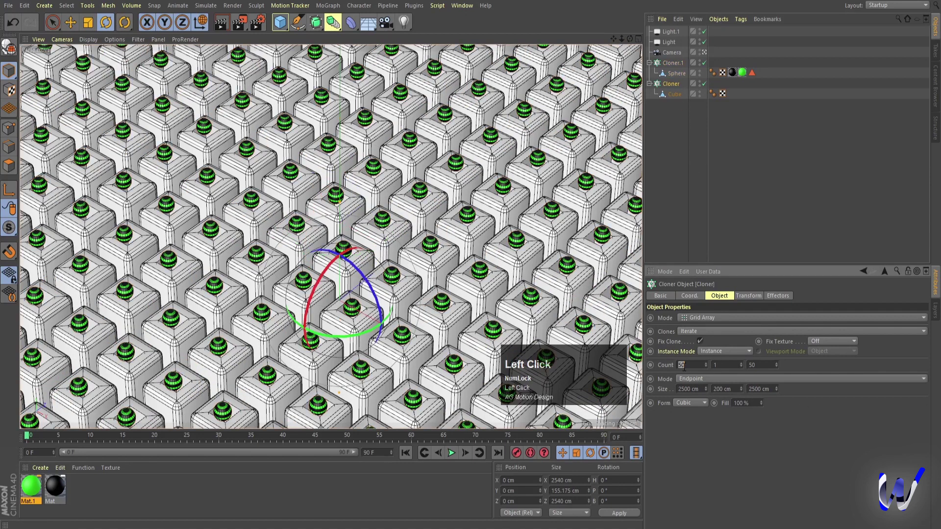
{"action": "left_click", "coordinate": [757, 365]}
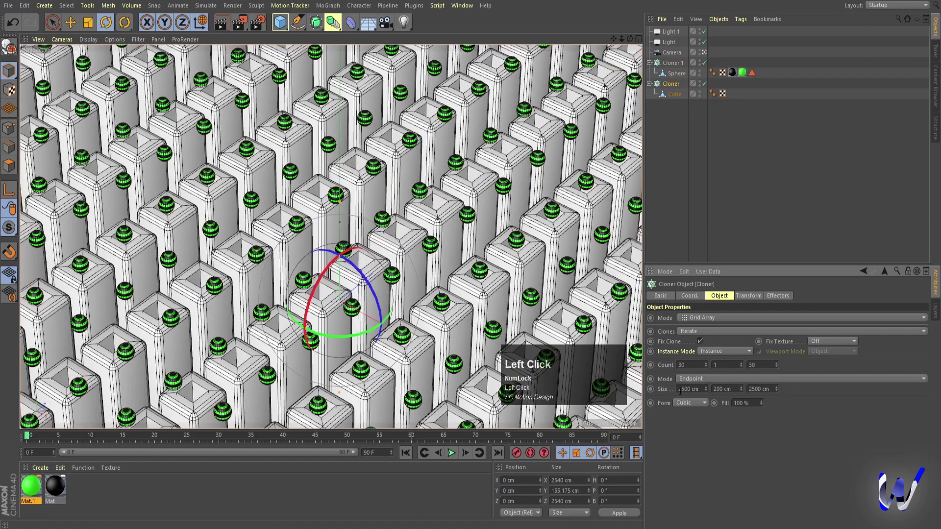
{"action": "left_click", "coordinate": [688, 390]}
{"action": "left_click", "coordinate": [756, 388]}
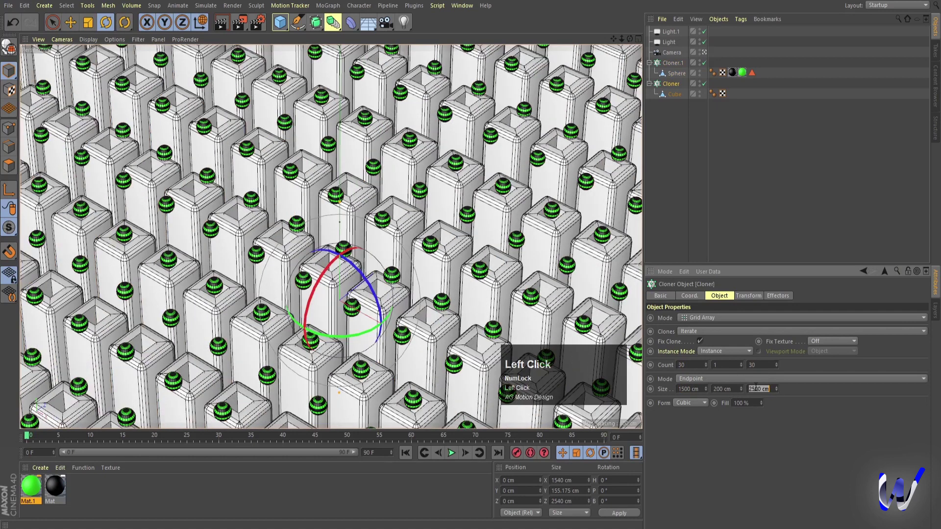
{"action": "type", "text": "1500"}
{"action": "key", "text": "Return"}
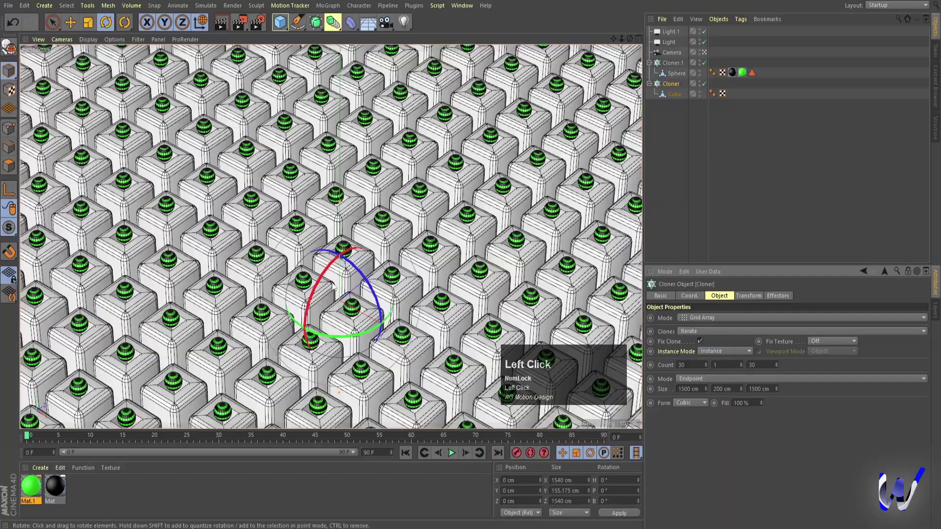
Reframe the camera on a wider area of columns and spheres and test-render the view
{"action": "right_click_drag", "start_coordinate": [335, 282], "coordinate": [352, 312], "text": "alt"}
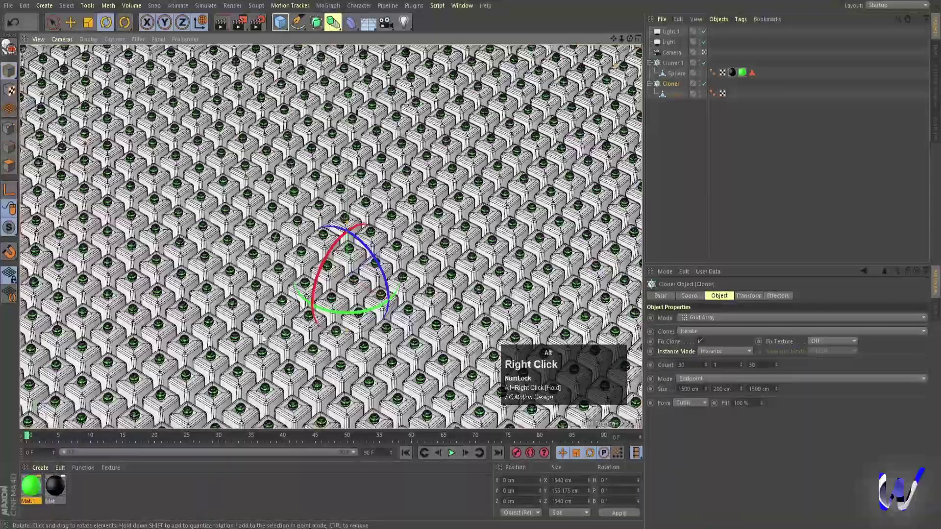
{"action": "mouse_move", "coordinate": [352, 312]}
{"action": "middle_mouse_down", "text": "alt"}
{"action": "mouse_move", "coordinate": [346, 300]}
{"action": "mouse_move", "coordinate": [354, 309]}
{"action": "middle_mouse_up", "text": "alt"}
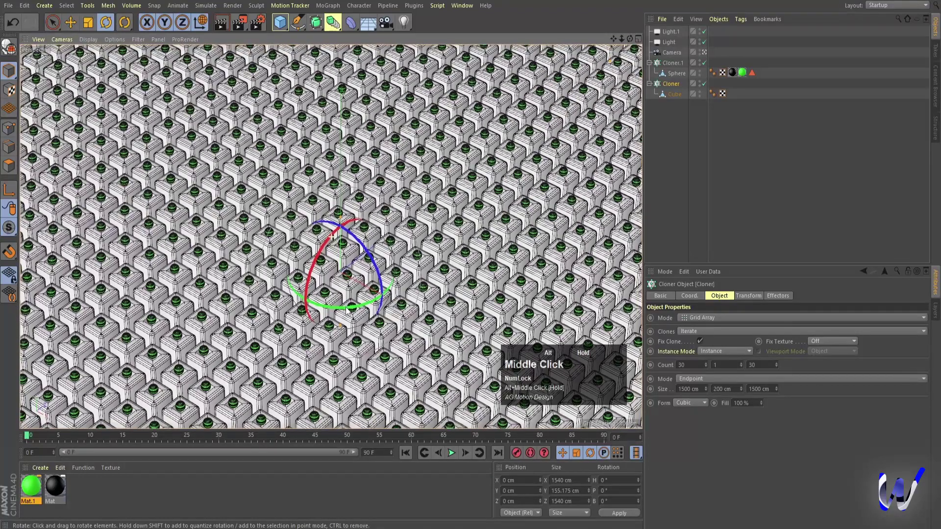
{"action": "key", "text": "ctrl+r"}
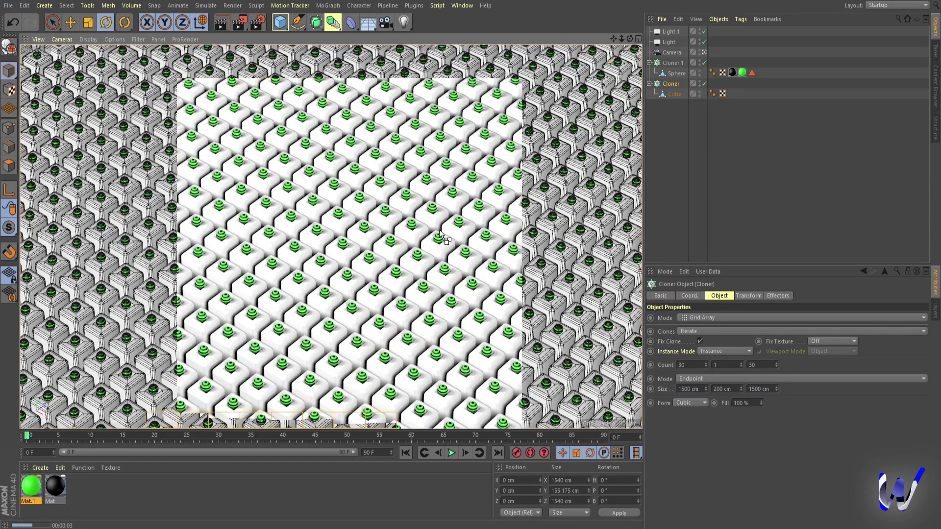
{"action": "left_click", "coordinate": [735, 128]}
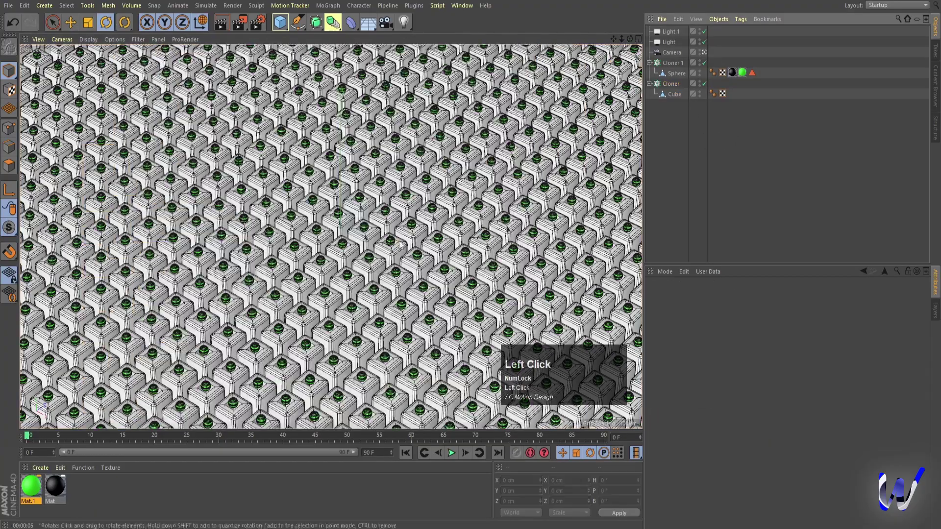
{"action": "right_click_drag", "start_coordinate": [329, 256], "coordinate": [357, 247], "text": "alt"}
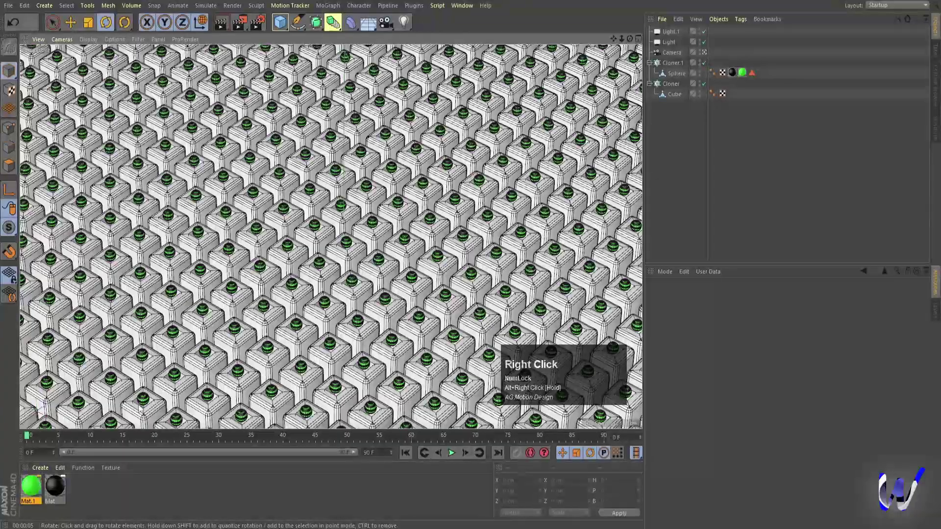
Duplicate the column object inside its Cloner and apply the black material to the copy
{"action": "left_click", "coordinate": [56, 488]}
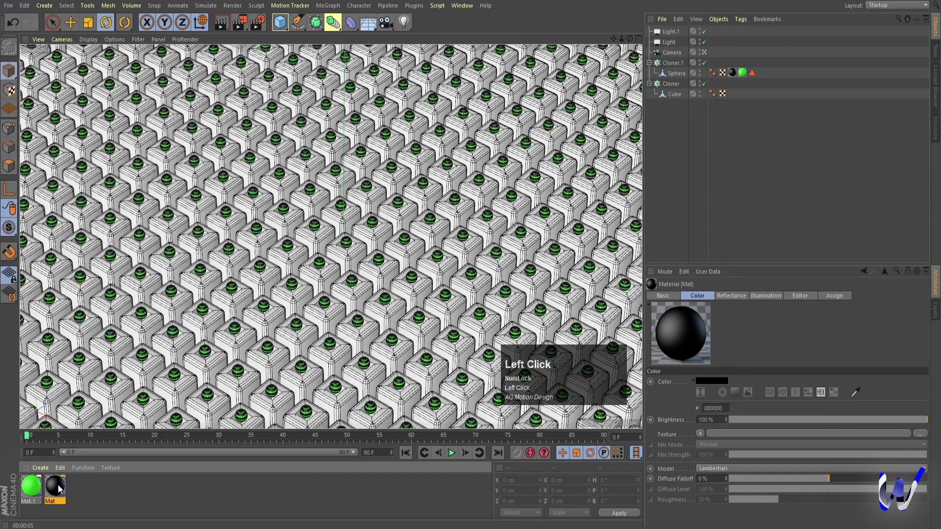
{"action": "left_click", "coordinate": [674, 94]}
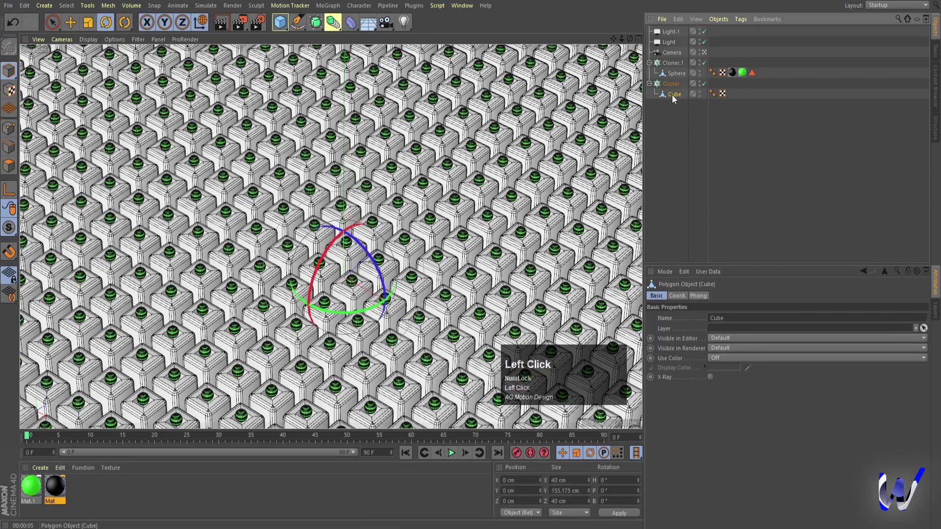
{"action": "left_click_drag", "start_coordinate": [673, 98], "coordinate": [670, 96], "text": "ctrl"}
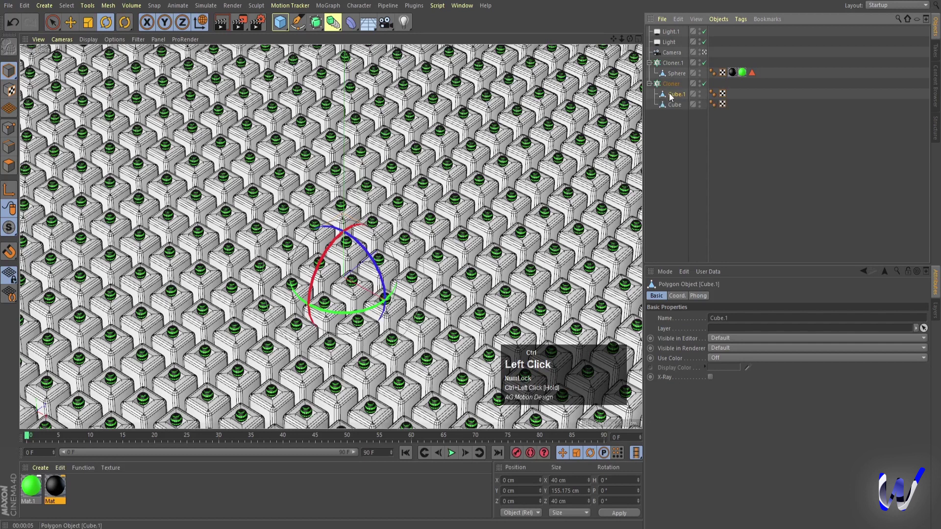
{"action": "left_click", "coordinate": [55, 488]}
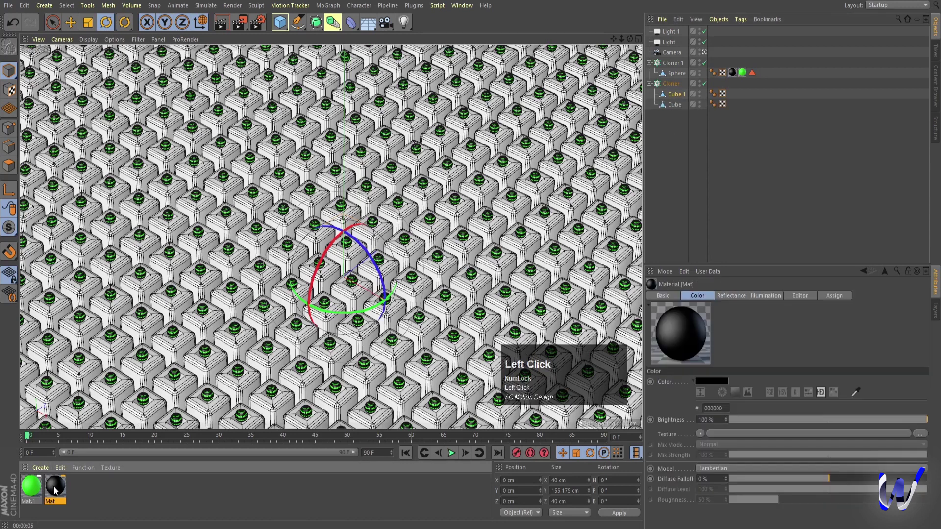
{"action": "left_click_drag", "start_coordinate": [55, 488], "coordinate": [677, 94]}
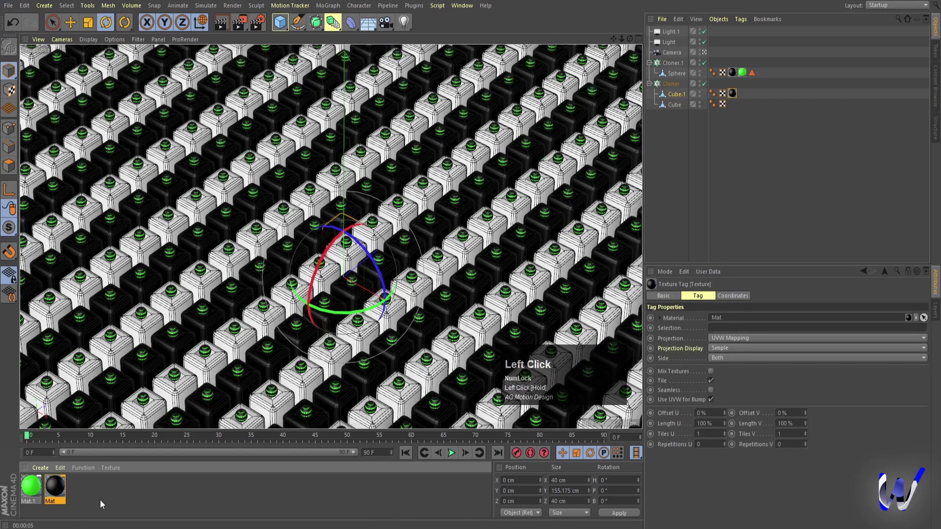
Create a new default material, apply it to the original column object and test-render the view
{"action": "double_click", "coordinate": [99, 497]}
{"action": "left_click_drag", "start_coordinate": [32, 488], "coordinate": [676, 106]}
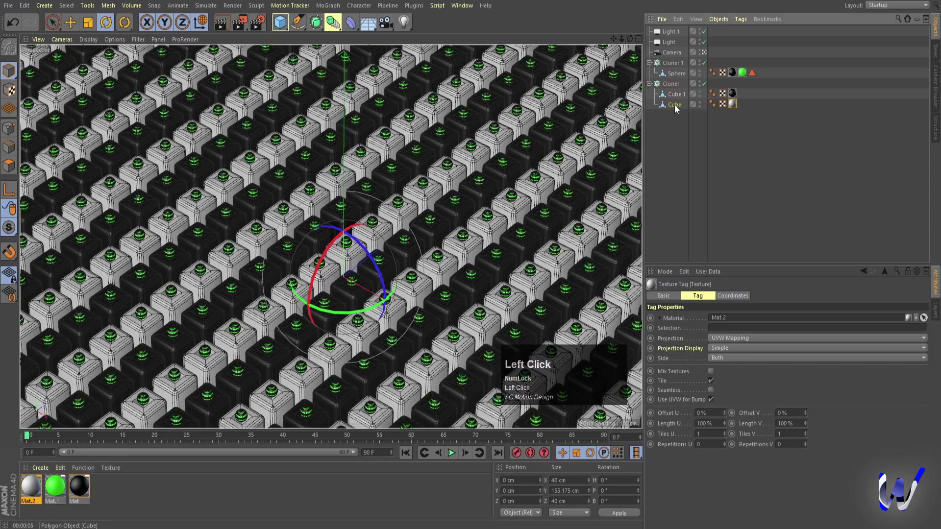
{"action": "left_click", "coordinate": [675, 105]}
{"action": "key", "text": "ctrl+r"}
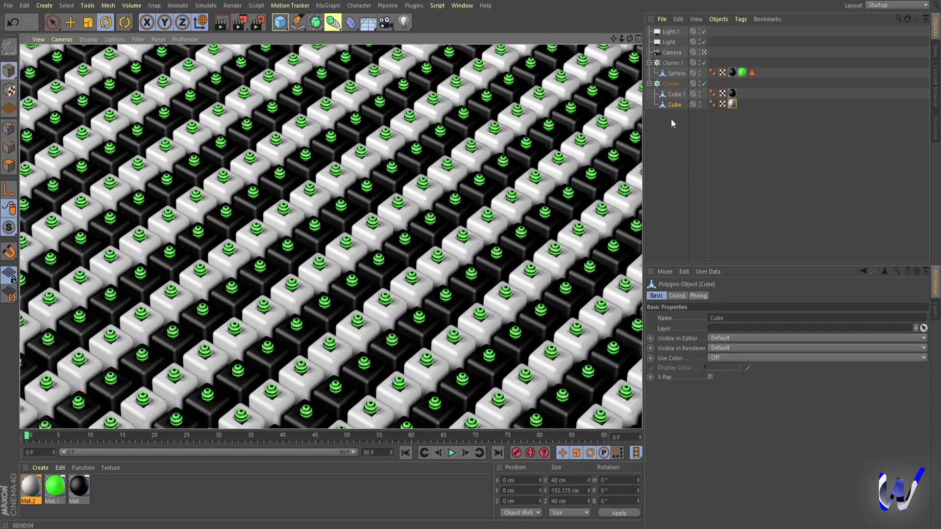
Duplicate the black column inside the Cloner, replace the copy's material with the green one and test-render the view
{"action": "left_click", "coordinate": [675, 96]}
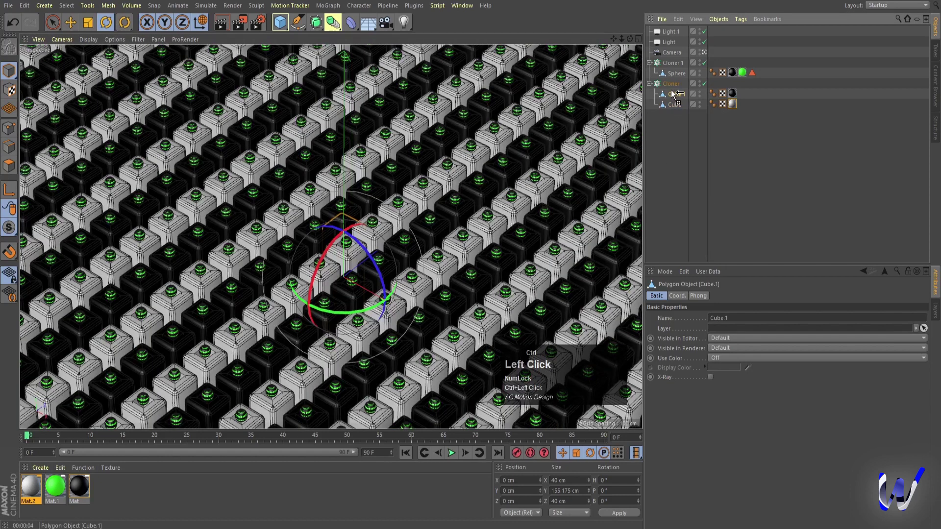
{"action": "left_click_drag", "start_coordinate": [673, 94], "coordinate": [671, 90], "text": "ctrl"}
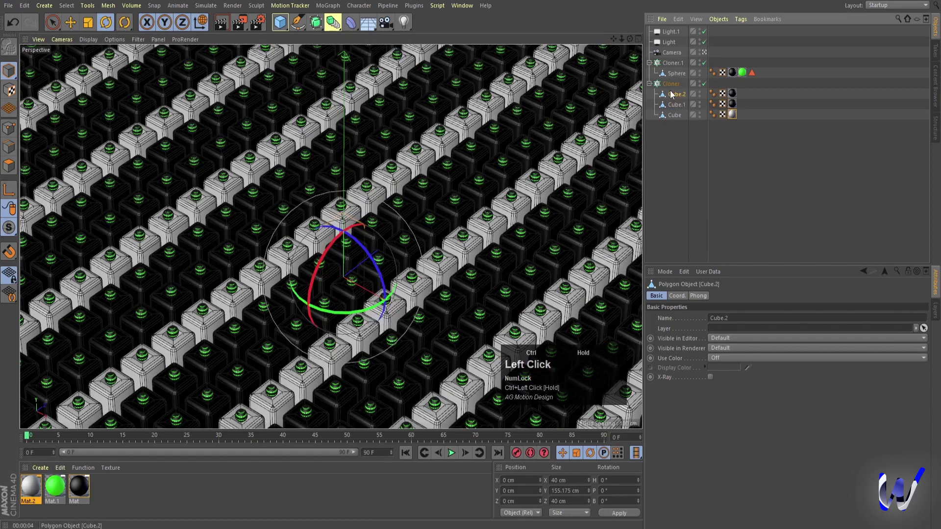
{"action": "left_click", "coordinate": [732, 94]}
{"action": "key", "text": "Delete"}
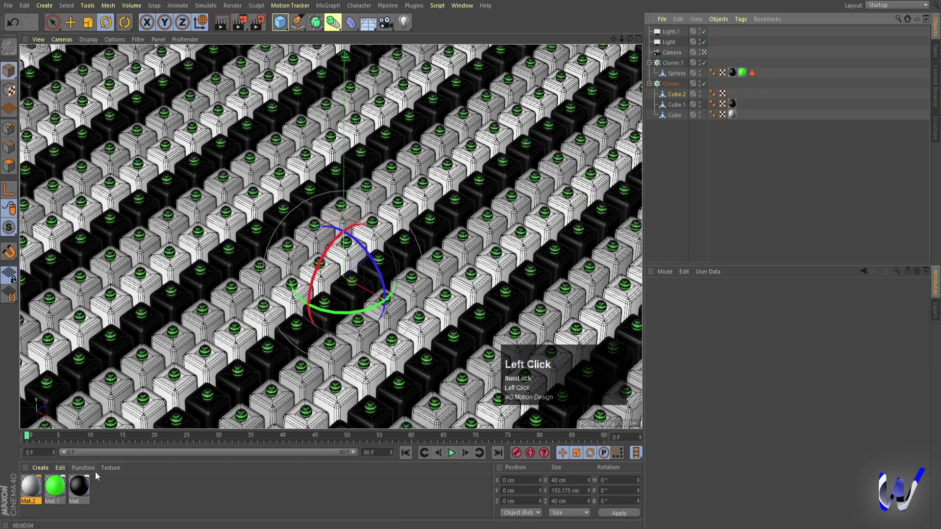
{"action": "left_click_drag", "start_coordinate": [405, 341], "coordinate": [675, 94]}
{"action": "key", "text": "ctrl+r"}
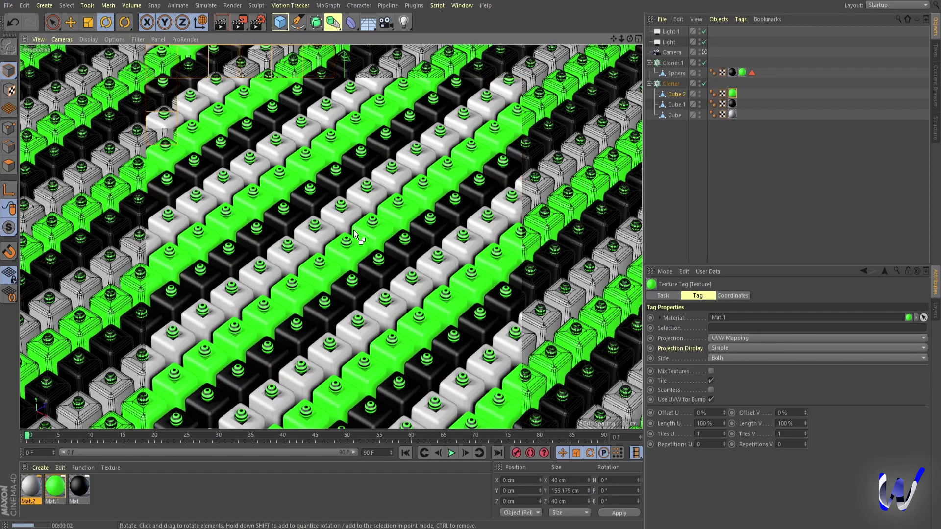
Move the camera closer to the white, green and black column rows and leave nothing selected
{"action": "key", "text": "Num_Lock"}
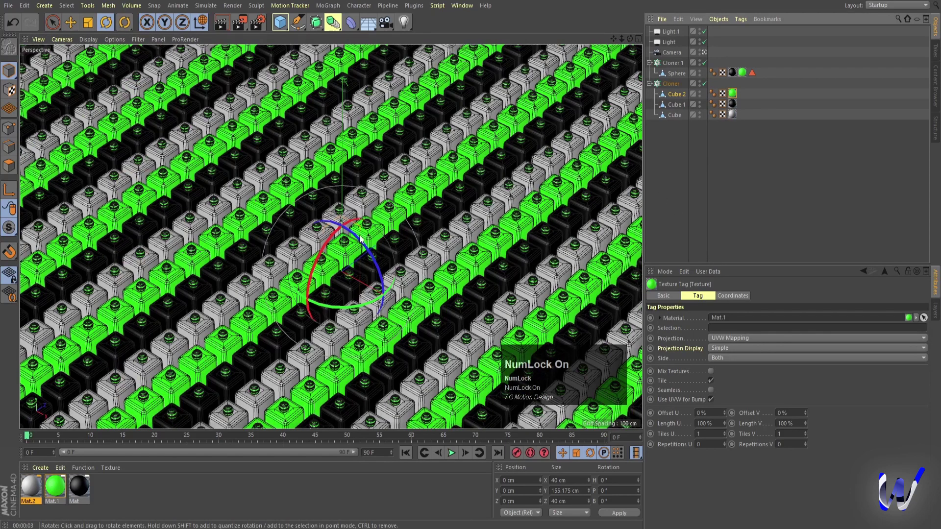
{"action": "right_click_drag", "start_coordinate": [394, 216], "coordinate": [391, 214], "text": "alt"}
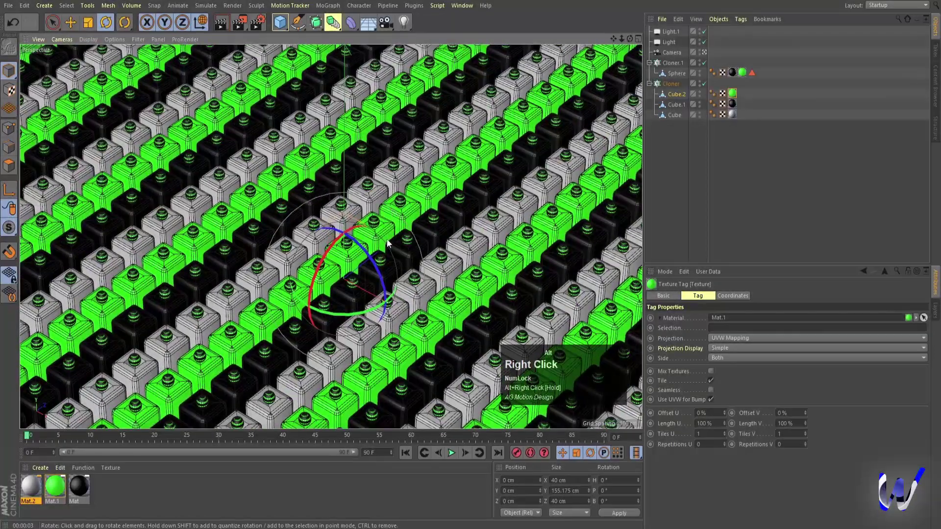
{"action": "middle_click_drag", "start_coordinate": [392, 214], "coordinate": [389, 213], "text": "alt"}
{"action": "left_click", "coordinate": [750, 145]}
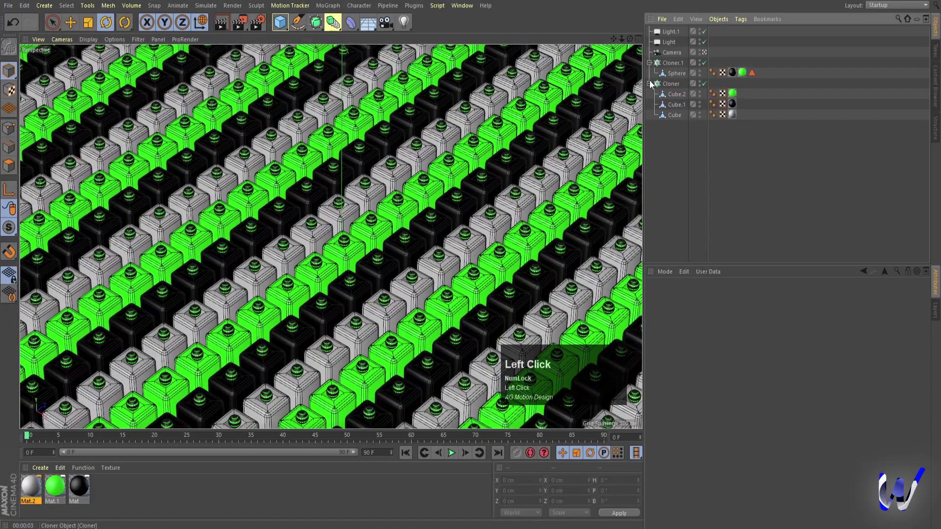
{"action": "left_click", "coordinate": [671, 64]}
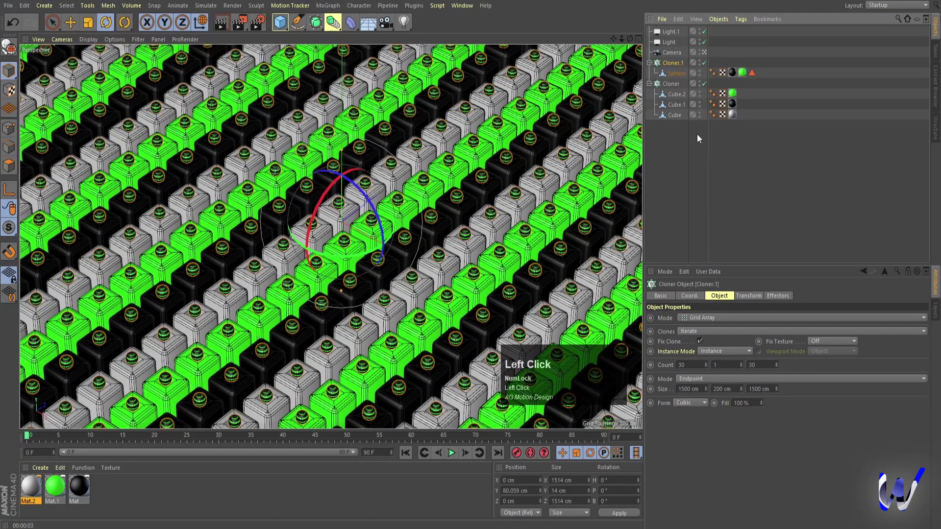
{"action": "left_click", "coordinate": [705, 164]}
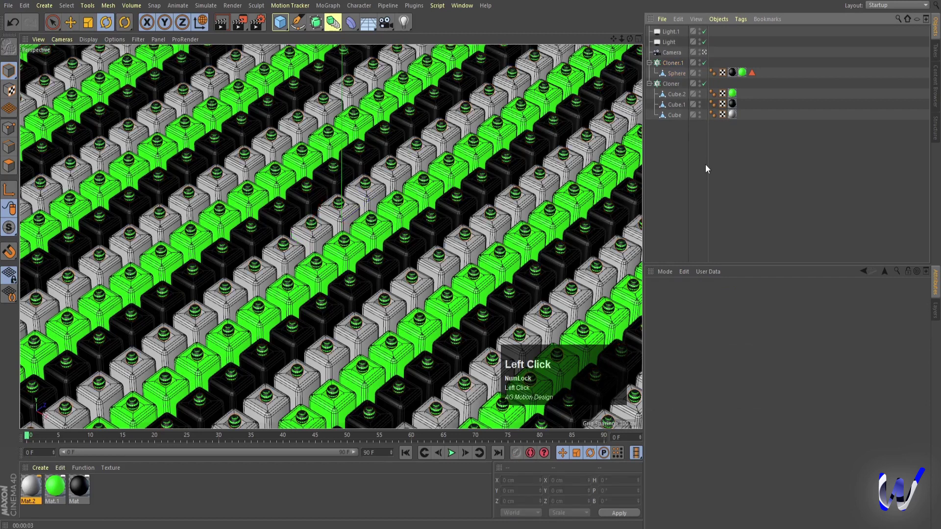
Check the output render settings, then extend the animation and its preview range to 120 frames
{"action": "left_click", "coordinate": [258, 23]}
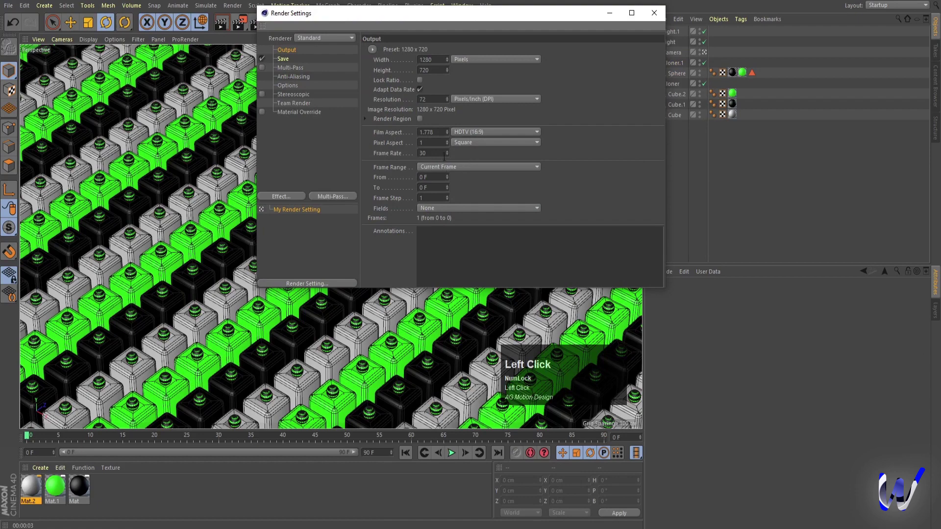
{"action": "left_click", "coordinate": [654, 12]}
{"action": "double_click", "coordinate": [377, 450]}
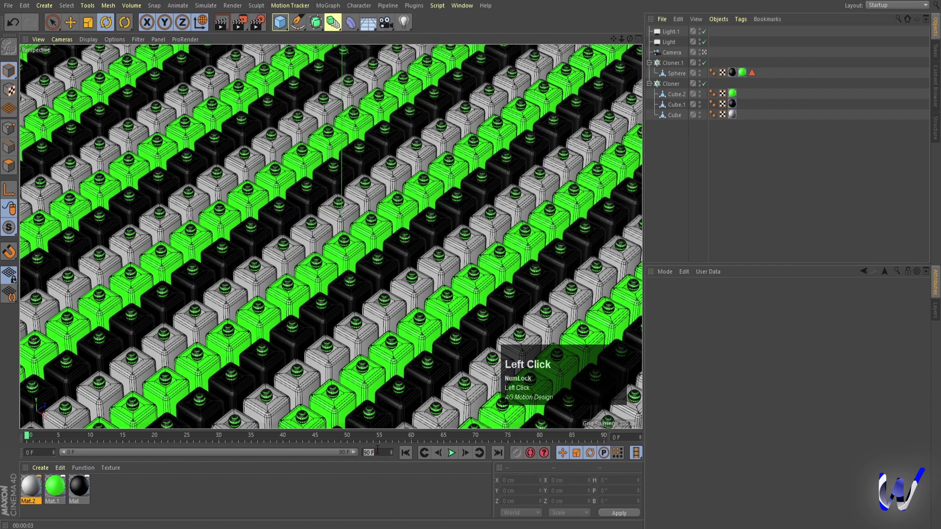
{"action": "type", "text": "120"}
{"action": "key", "text": "Return"}
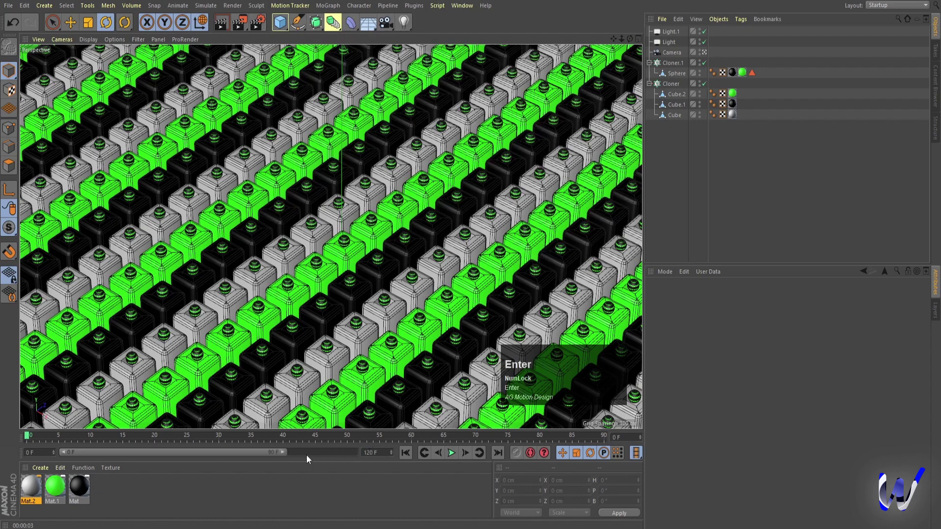
{"action": "left_click_drag", "start_coordinate": [280, 454], "coordinate": [473, 444]}
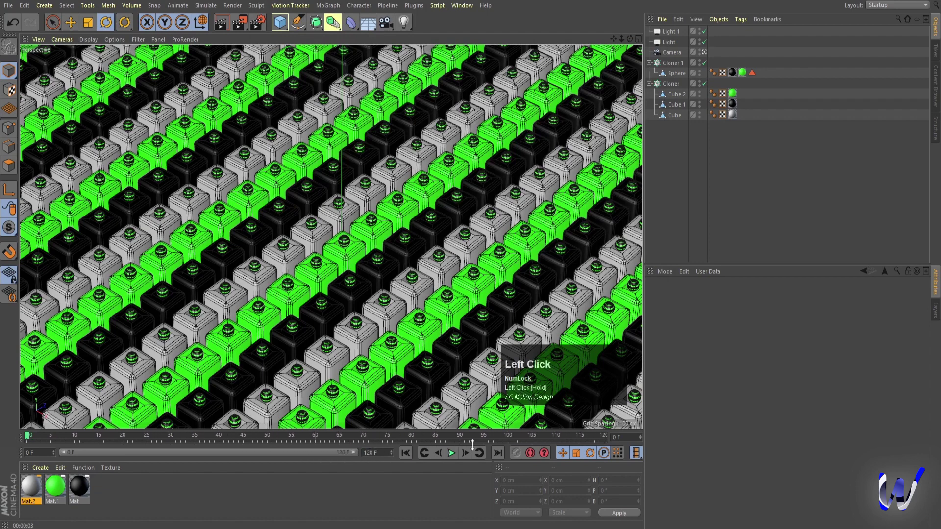
Add a Shader effector to the sphere Cloner
{"action": "left_click", "coordinate": [671, 63]}
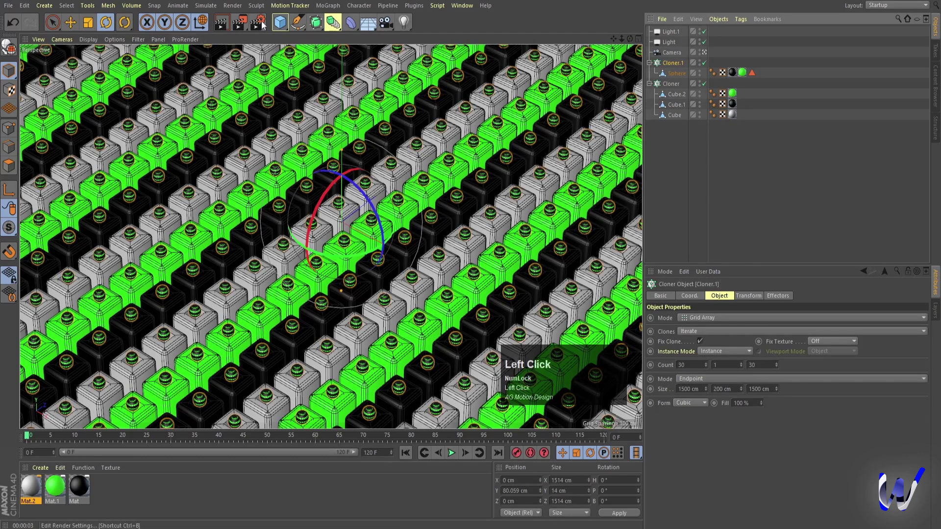
{"action": "left_click", "coordinate": [328, 7]}
{"action": "mouse_move", "coordinate": [347, 18]}
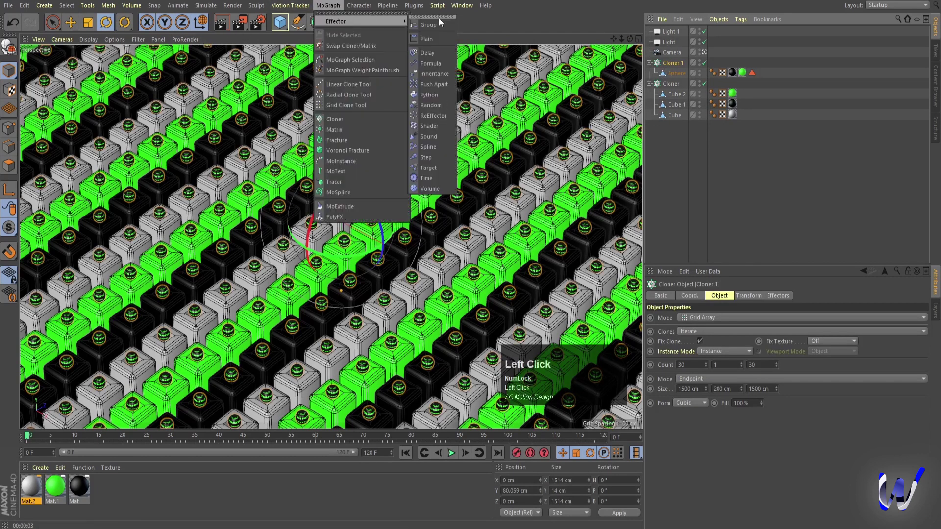
{"action": "left_click", "coordinate": [433, 125]}
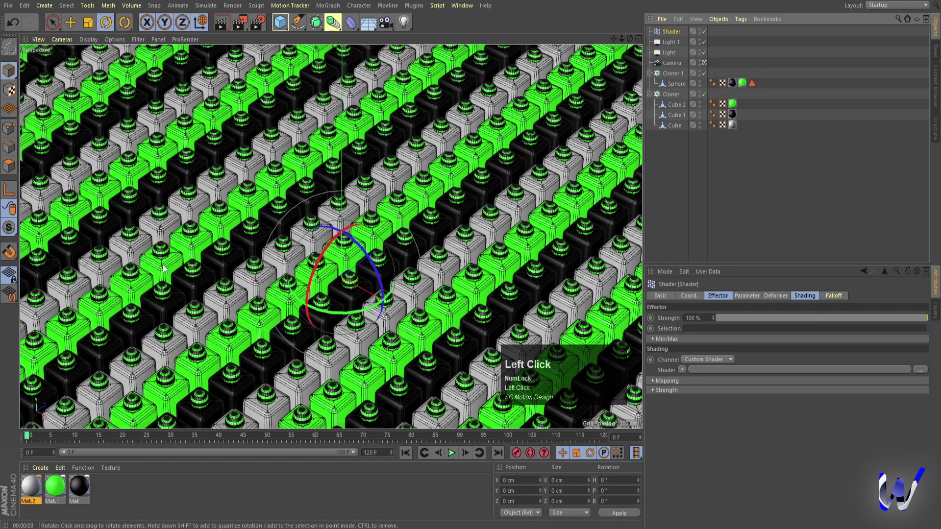
Turn off the Shader effector's scale effect, enable its position effect and set the Y position offset to 100 cm
{"action": "left_click", "coordinate": [747, 296]}
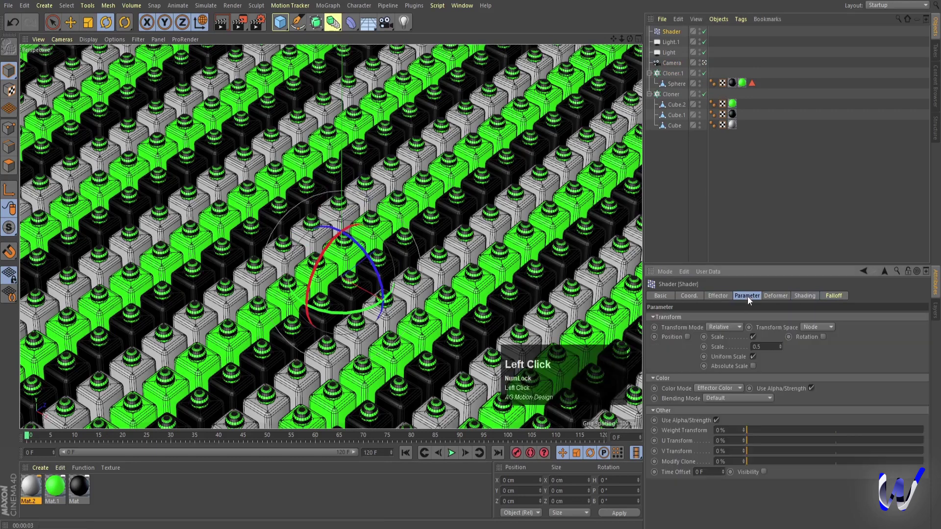
{"action": "left_click", "coordinate": [753, 338]}
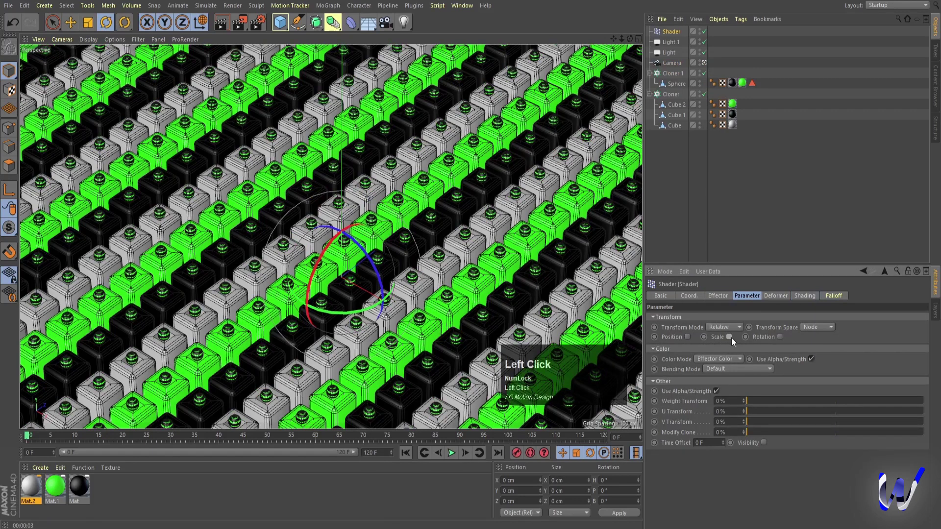
{"action": "left_click", "coordinate": [686, 338]}
{"action": "left_click", "coordinate": [692, 357]}
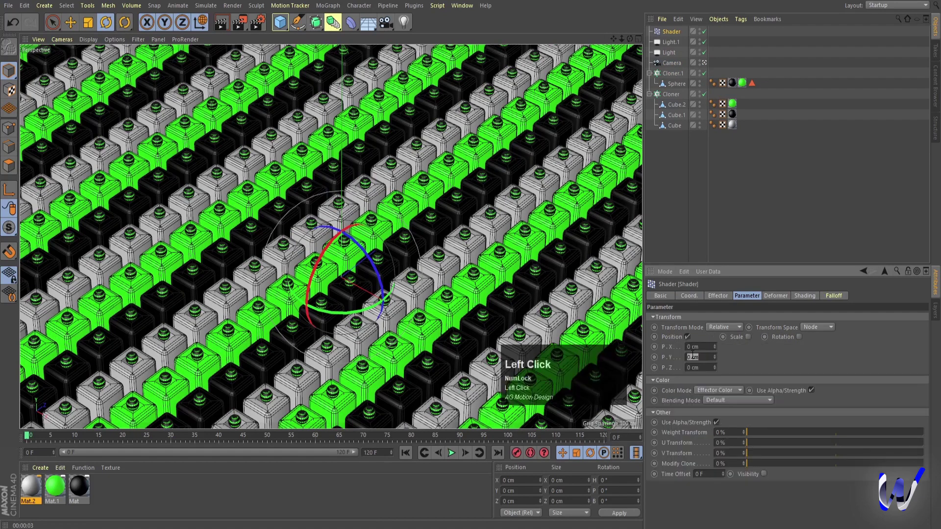
{"action": "type", "text": "100"}
{"action": "key", "text": "Return"}
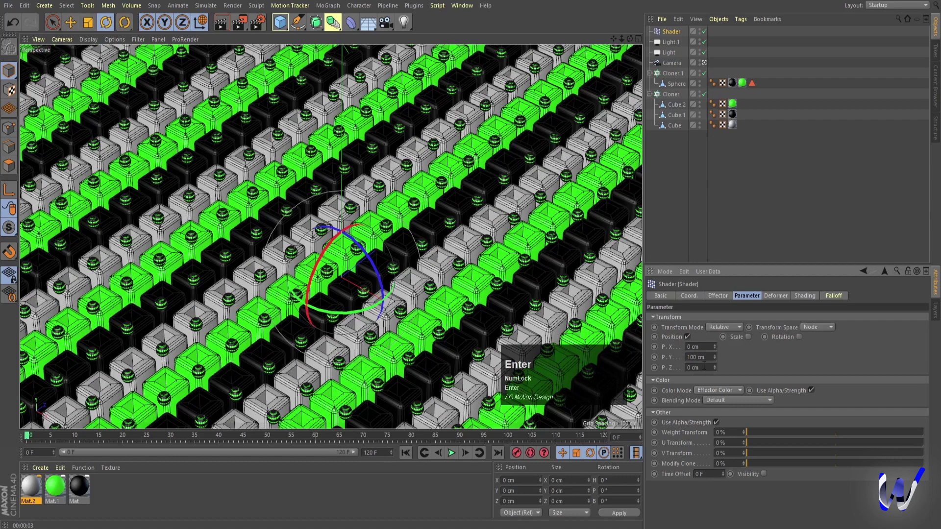
Zero the effector's Y offset, try an X position offset of 16 cm and reset X to 0 cm
{"action": "left_click", "coordinate": [704, 357]}
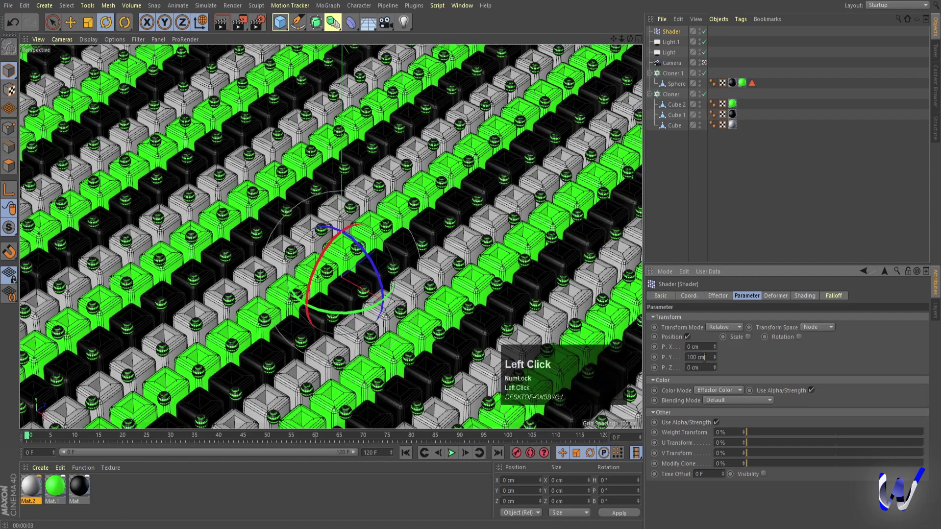
{"action": "type", "text": "0"}
{"action": "key", "text": "Return"}
{"action": "mouse_move", "coordinate": [714, 347]}
{"action": "left_mouse_down"}
{"action": "mouse_move", "coordinate": [713, 365]}
{"action": "mouse_move", "coordinate": [714, 354]}
{"action": "left_mouse_up"}
{"action": "key", "text": "ctrl+z"}
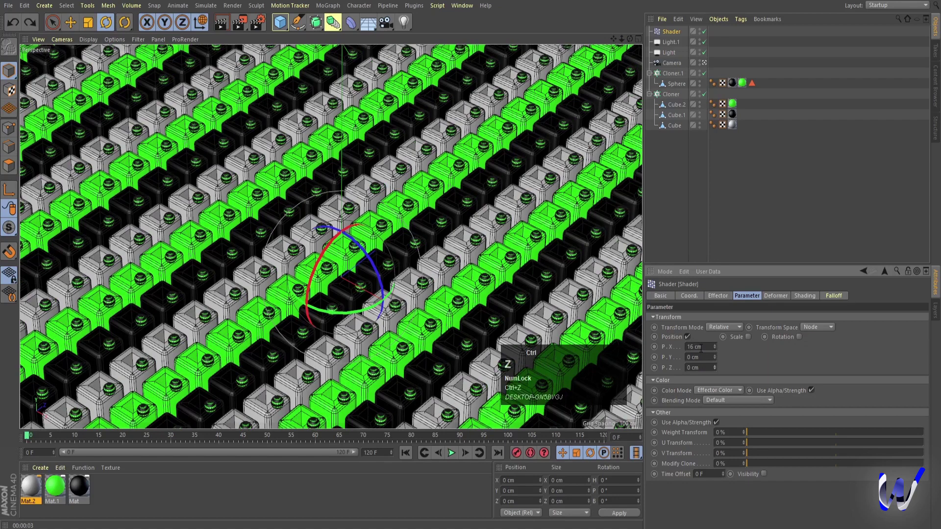
{"action": "double_click", "coordinate": [702, 347]}
{"action": "type", "text": "0"}
{"action": "left_click", "coordinate": [694, 357]}
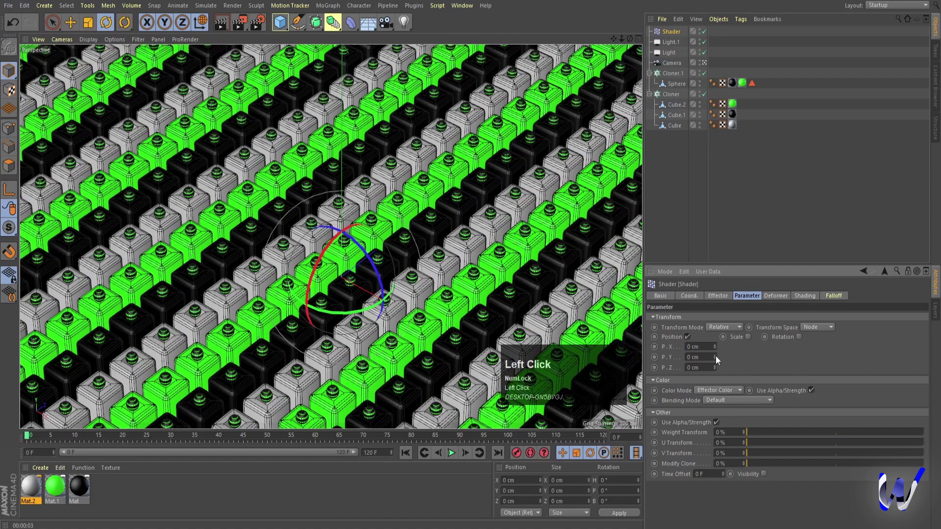
Try Y position offsets of about 82 cm and 100 cm for the spheres and settle on 80 cm
{"action": "left_click_drag", "start_coordinate": [714, 357], "coordinate": [715, 322]}
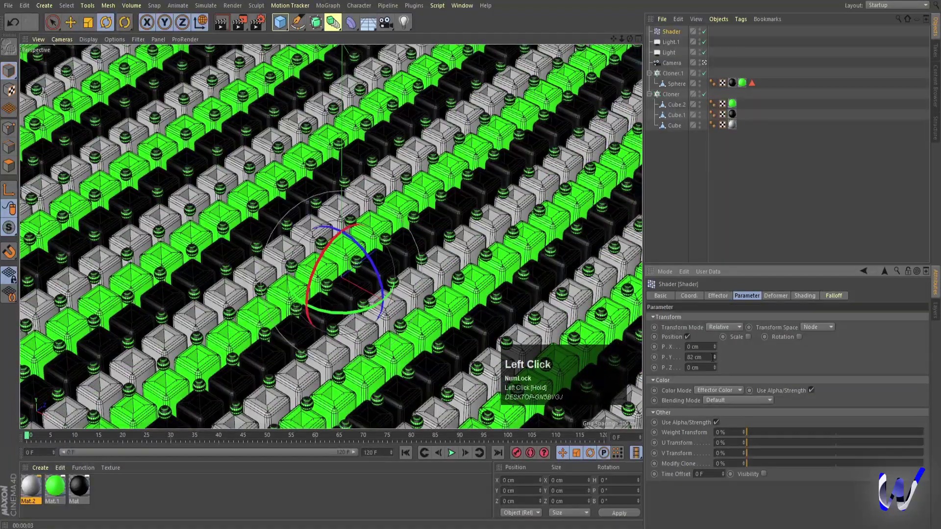
{"action": "double_click", "coordinate": [711, 359]}
{"action": "type", "text": "100"}
{"action": "key", "text": "Return"}
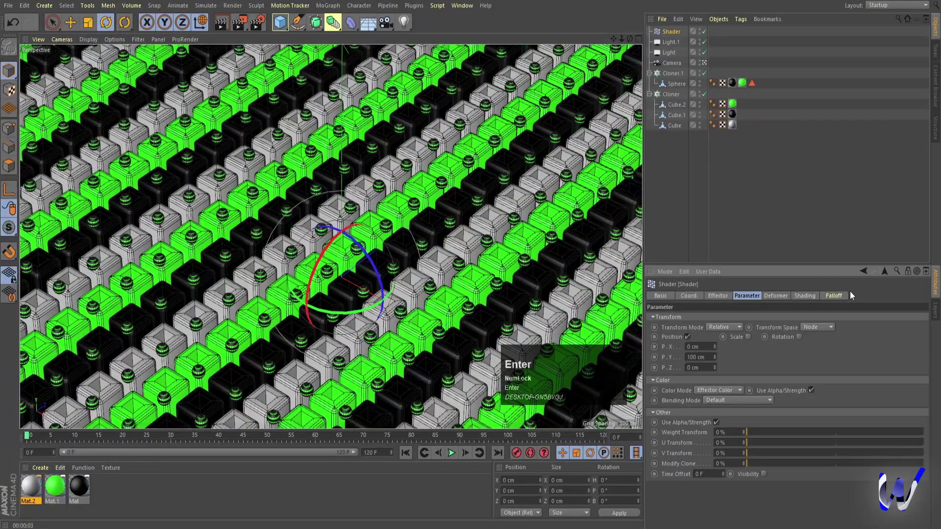
{"action": "double_click", "coordinate": [701, 357]}
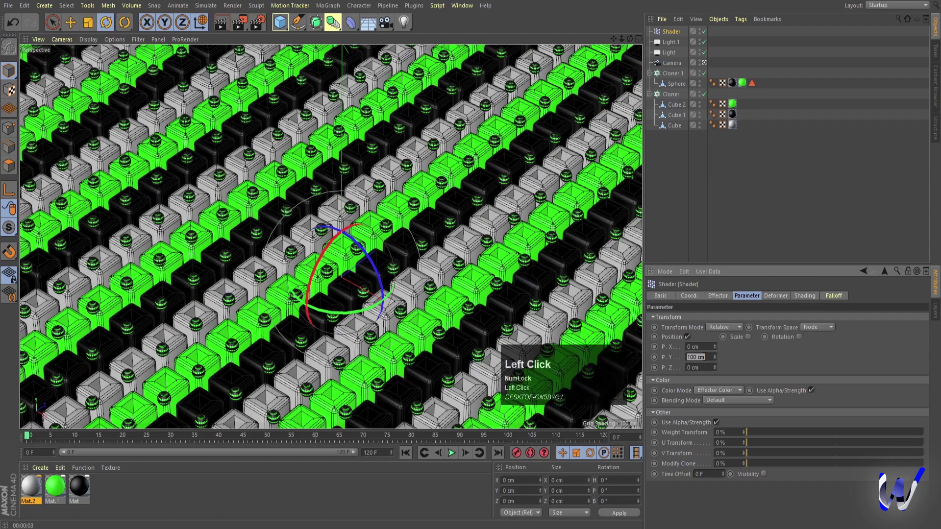
{"action": "type", "text": "80"}
{"action": "key", "text": "Return"}
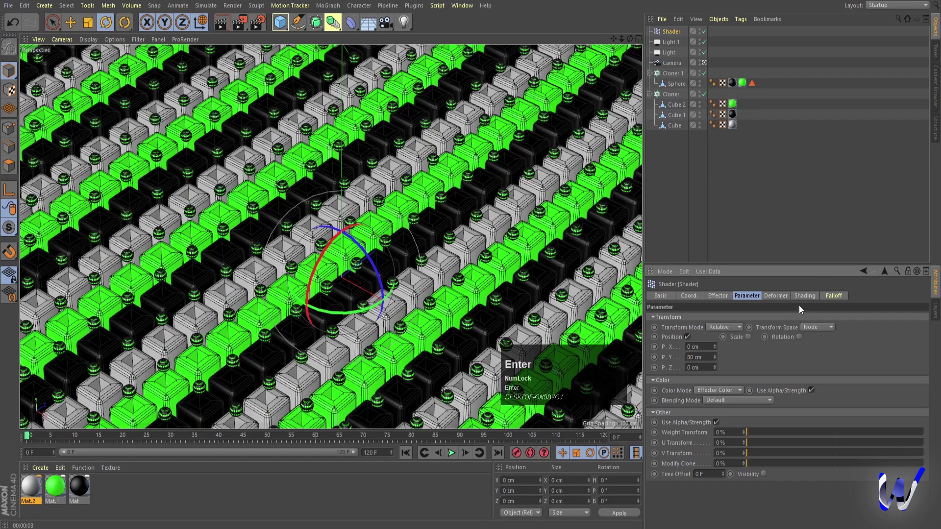
Enable the Shader effector's rotation effect and set the H, P and B rotations to 90° each
{"action": "left_click", "coordinate": [799, 337]}
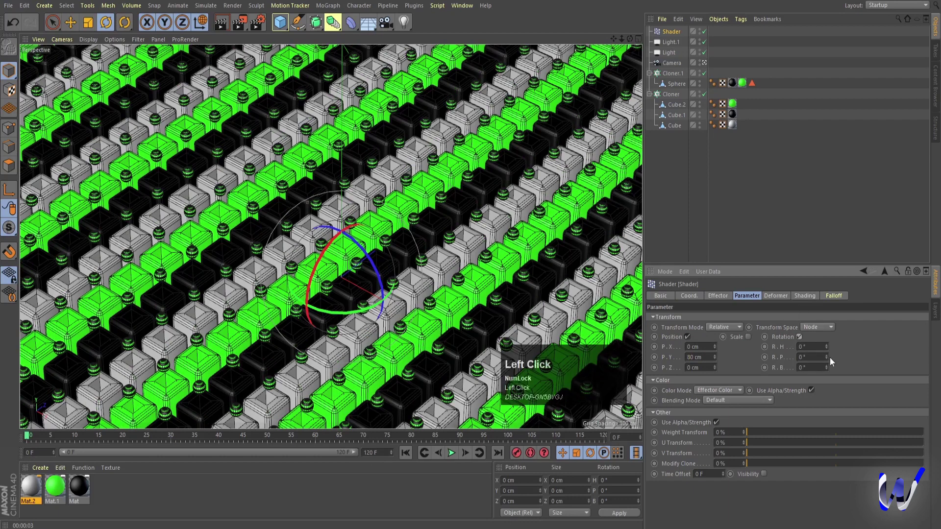
{"action": "left_click", "coordinate": [817, 347]}
{"action": "type", "text": "90"}
{"action": "left_click", "coordinate": [814, 357]}
{"action": "left_click", "coordinate": [814, 367]}
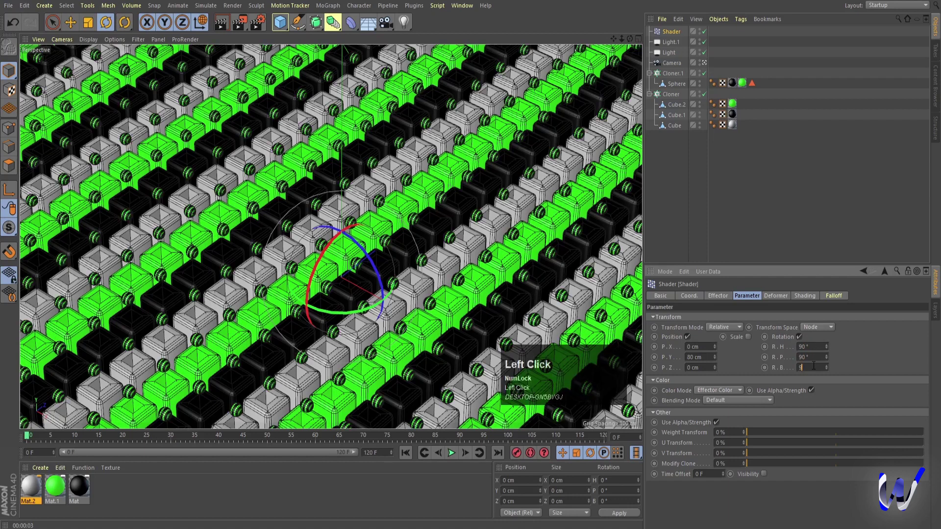
{"action": "left_click", "coordinate": [860, 356]}
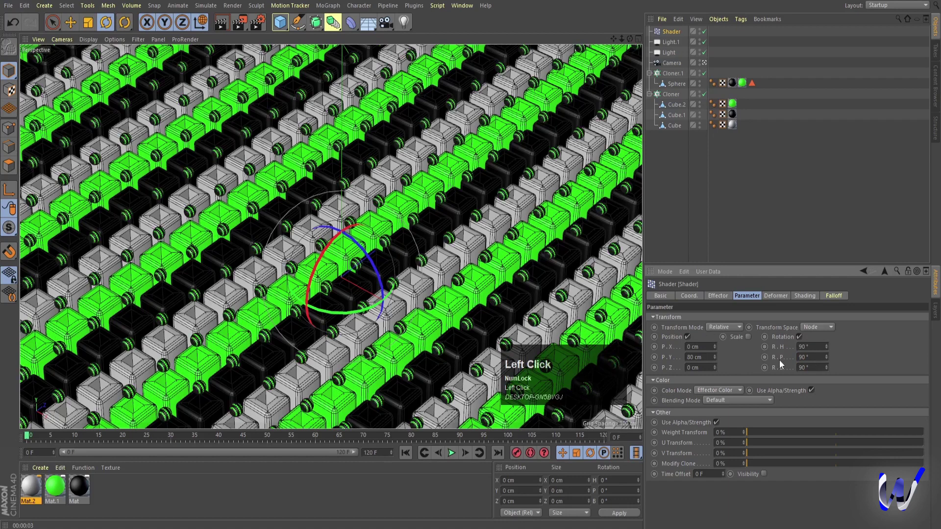
Enable the effector's uniform scale effect, try a scale of 0.2 and settle on 0.6
{"action": "left_click", "coordinate": [748, 337]}
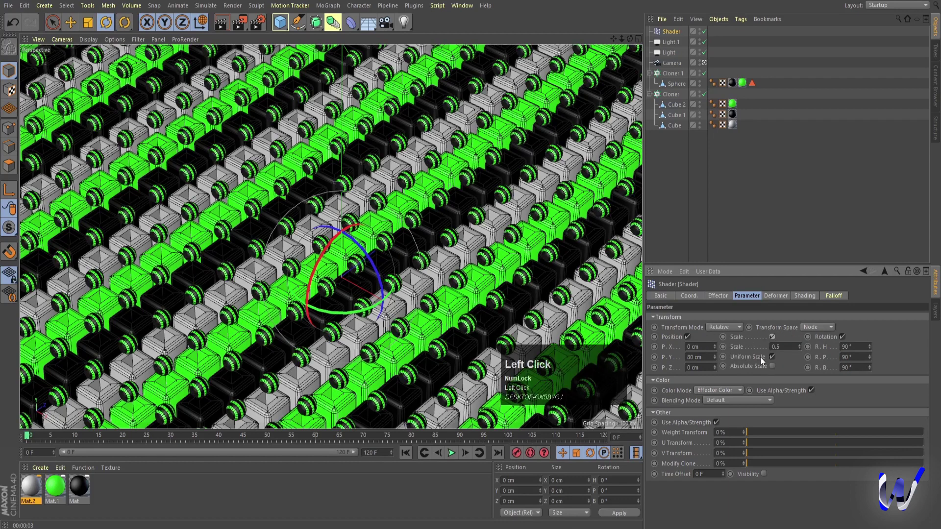
{"action": "left_click", "coordinate": [784, 346]}
{"action": "type", "text": "0.2"}
{"action": "key", "text": "Return"}
{"action": "left_click", "coordinate": [783, 346]}
{"action": "type", "text": "0.6"}
{"action": "key", "text": "Return"}
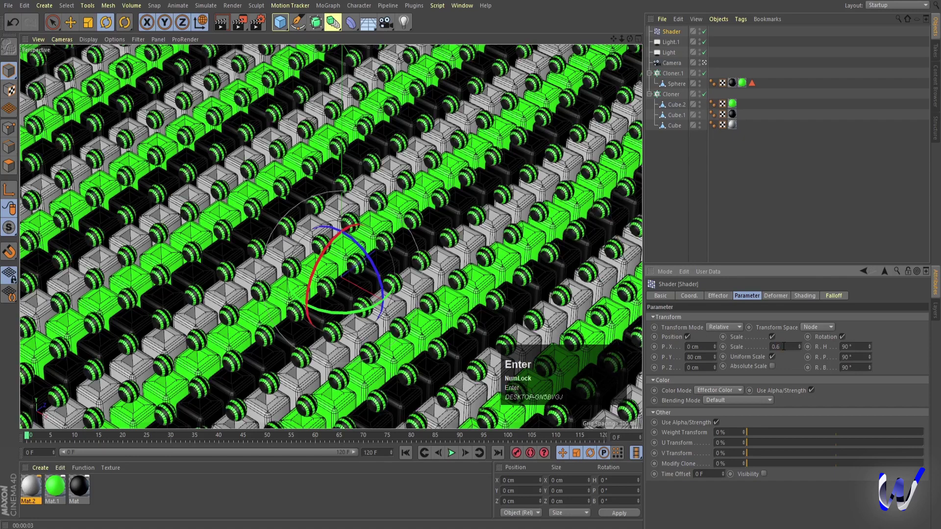
Load a Noise shader into the effector's custom shading channel and set the noise's global scale to 300 %
{"action": "left_click", "coordinate": [804, 296]}
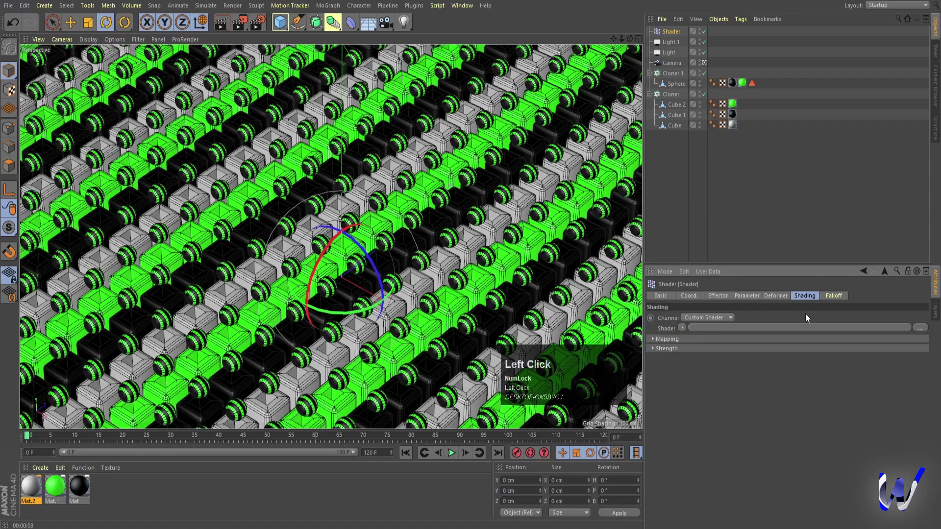
{"action": "left_click", "coordinate": [682, 328]}
{"action": "left_click", "coordinate": [696, 196]}
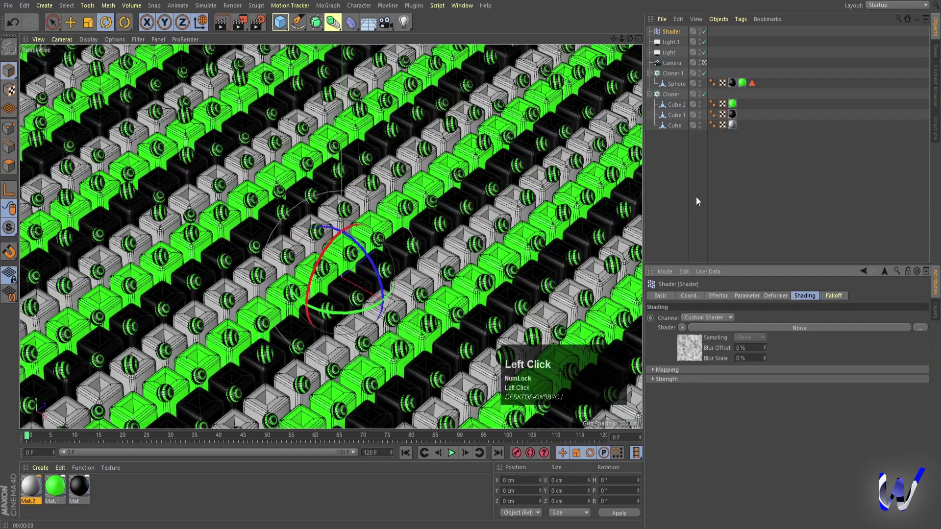
{"action": "left_click", "coordinate": [691, 348]}
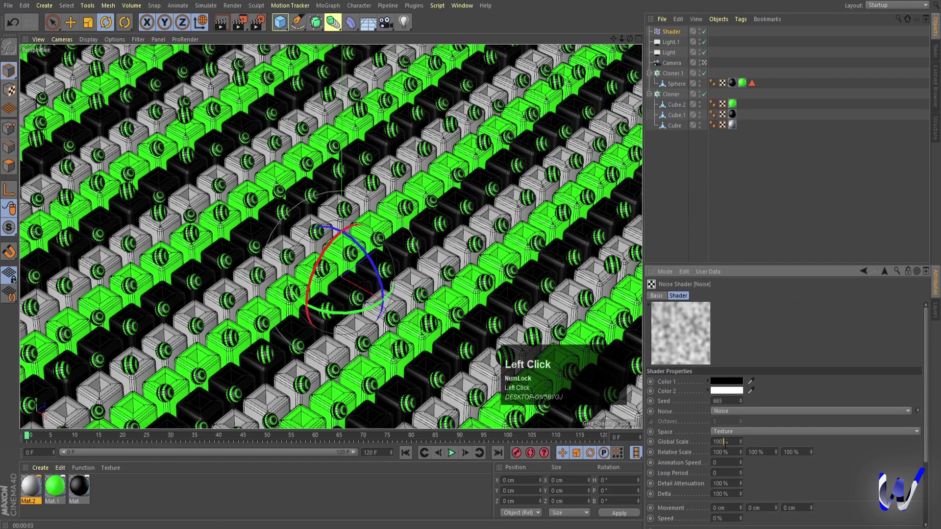
{"action": "left_click", "coordinate": [724, 443]}
{"action": "type", "text": "300"}
{"action": "key", "text": "Return"}
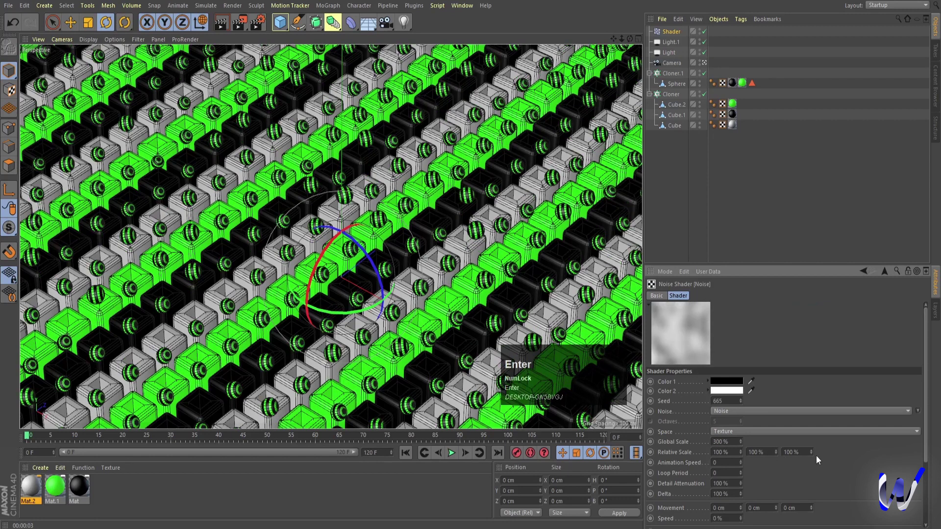
Raise the noise contrast to 62 % and set its animation speed to 1 and loop period to 4
{"action": "scroll", "coordinate": [817, 455], "scroll_direction": "down", "scroll_amount": 3}
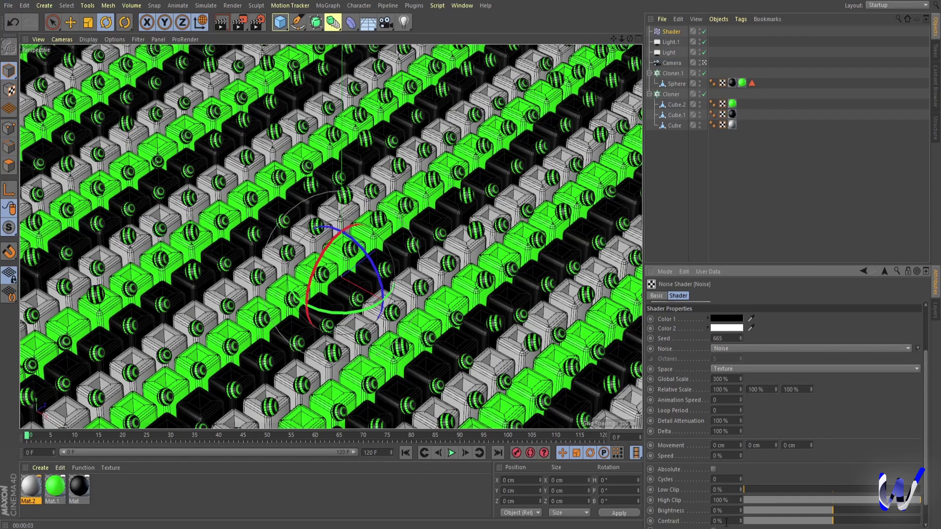
{"action": "left_click_drag", "start_coordinate": [839, 523], "coordinate": [889, 523]}
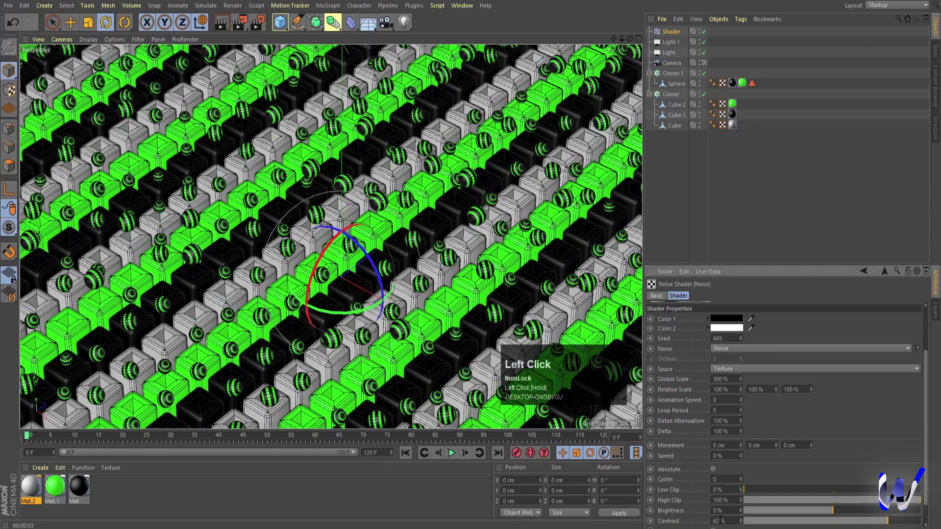
{"action": "scroll", "coordinate": [670, 416], "scroll_direction": "up", "scroll_amount": 3}
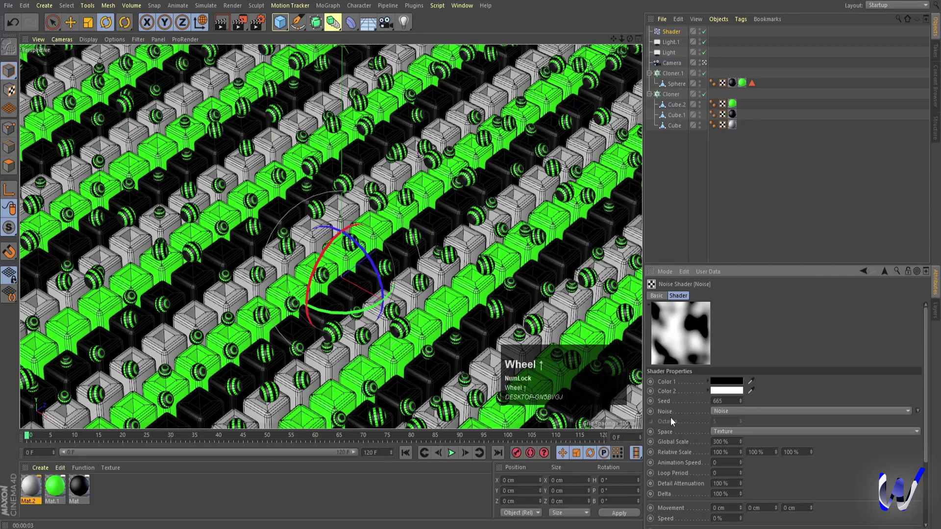
{"action": "left_click", "coordinate": [702, 471]}
{"action": "type", "text": "1"}
{"action": "left_click", "coordinate": [752, 472]}
Play the animation to check the spheres' noise-driven movement and return to frame 0
{"action": "left_click", "coordinate": [450, 453]}
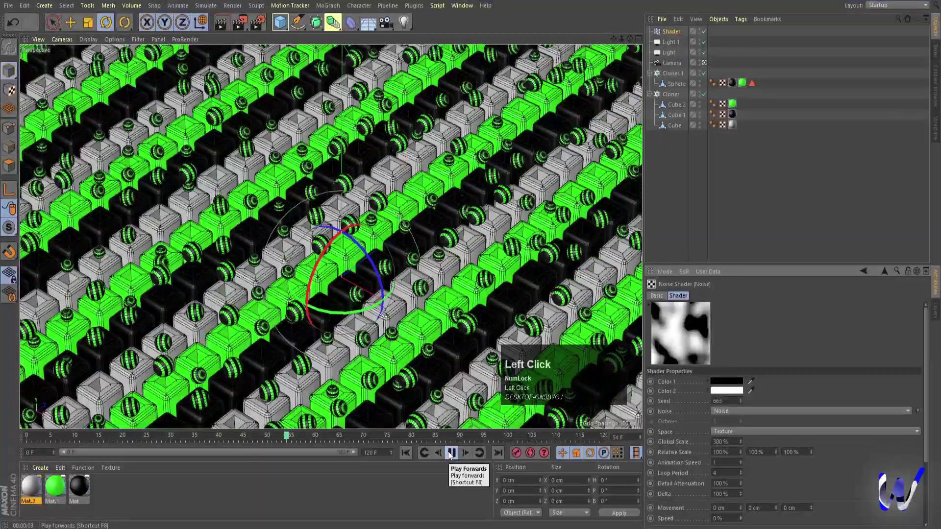
{"action": "left_click", "coordinate": [450, 454]}
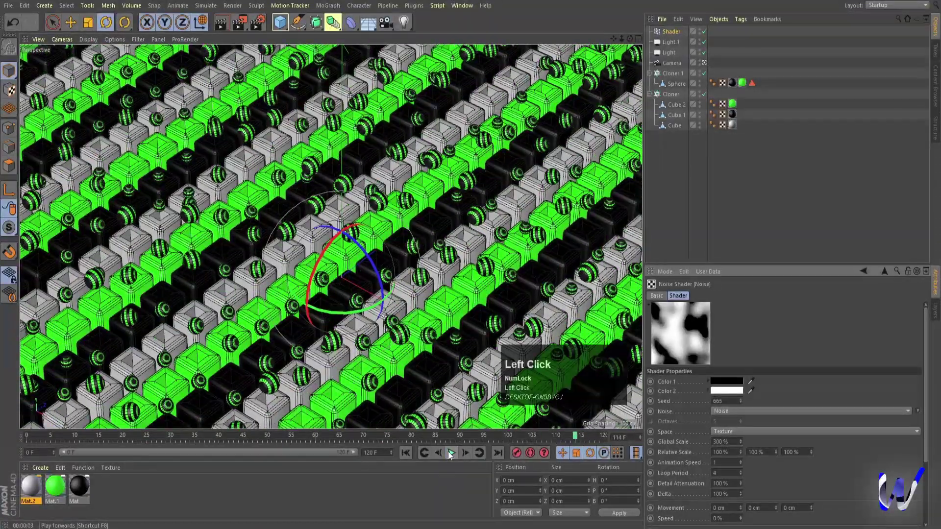
{"action": "left_click", "coordinate": [450, 453]}
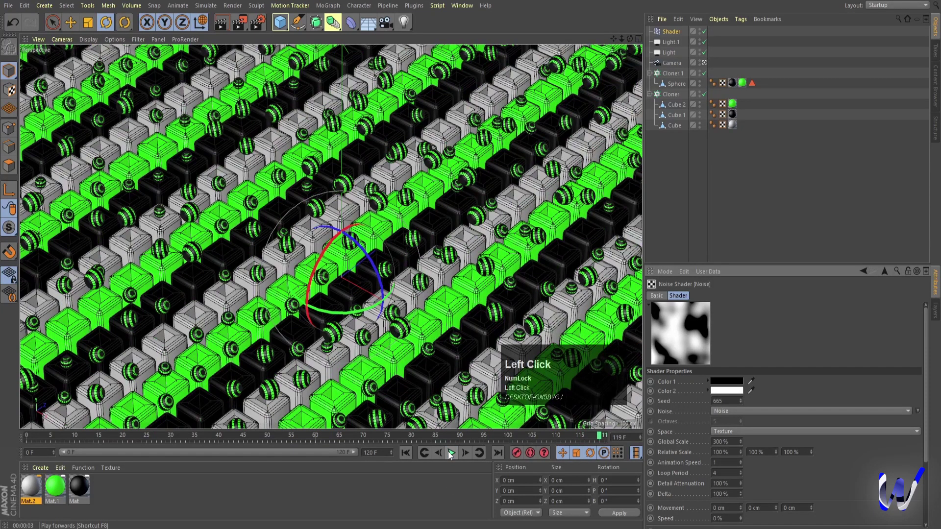
{"action": "left_click", "coordinate": [406, 452]}
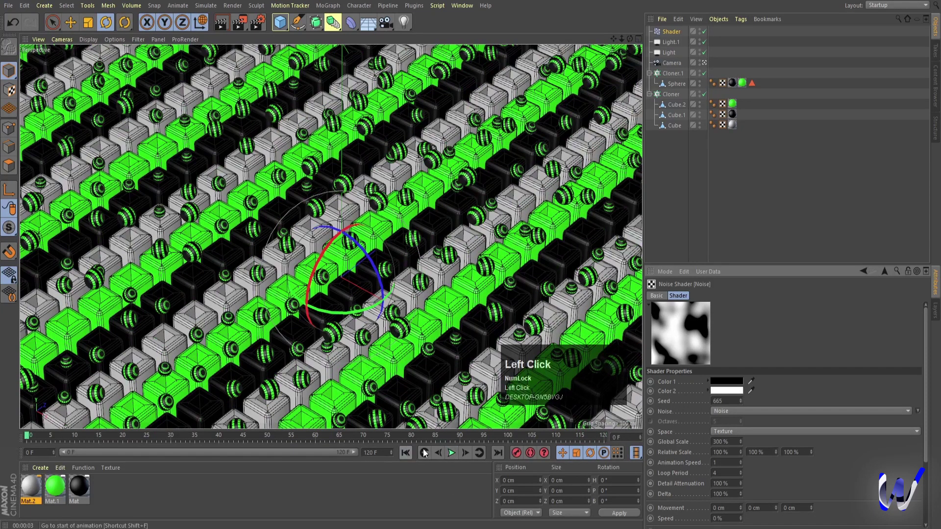
Try a noise global scale of 400 % and settle on 200 %
{"action": "double_click", "coordinate": [718, 441]}
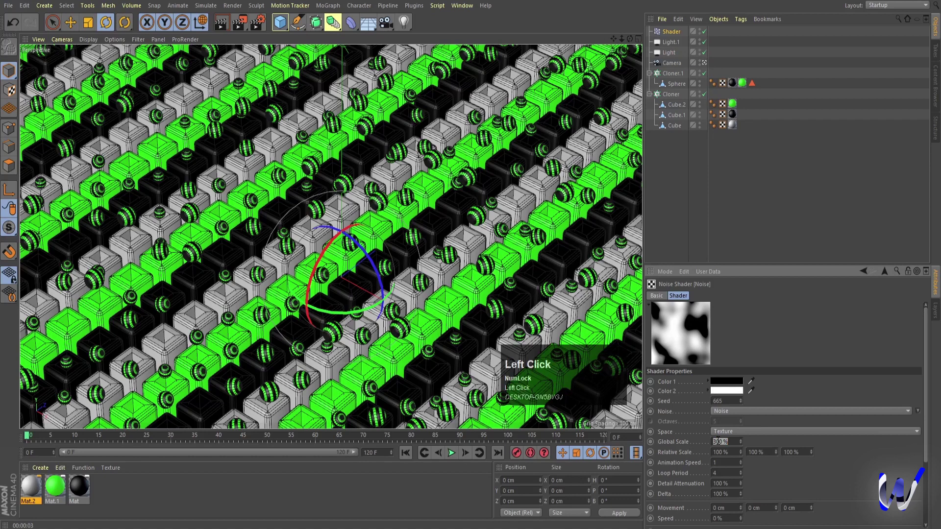
{"action": "type", "text": "400"}
{"action": "key", "text": "Return"}
{"action": "double_click", "coordinate": [724, 442]}
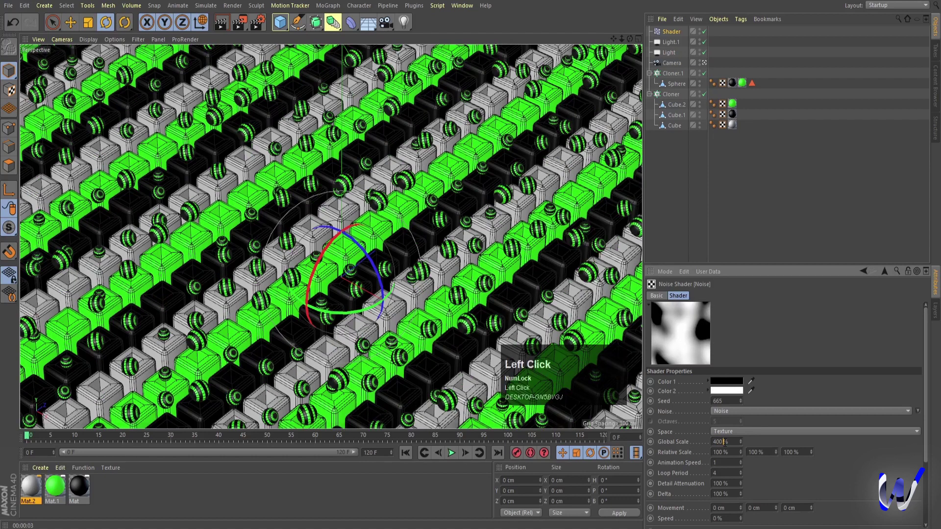
{"action": "type", "text": "200"}
{"action": "key", "text": "Return"}
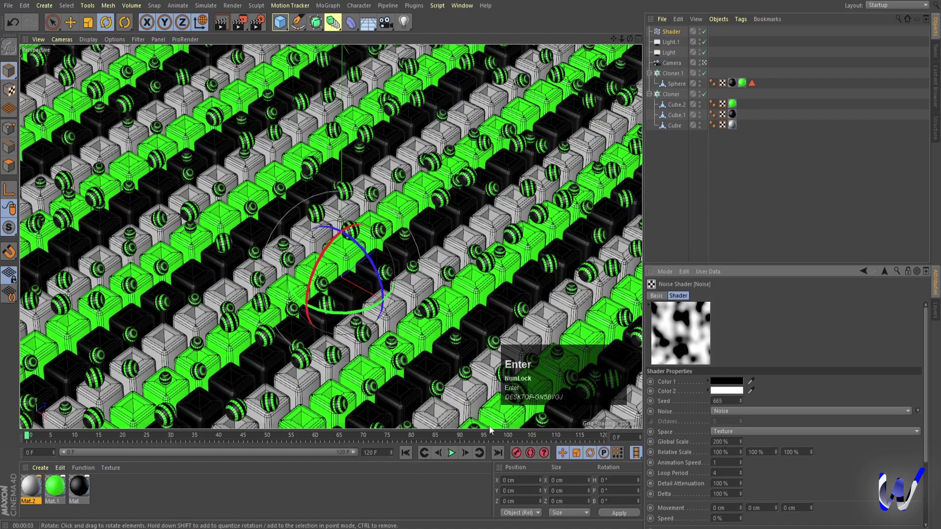
Preview the sphere animation with the finer noise, rewind to frame 0 and reselect the Shader effector
{"action": "left_click", "coordinate": [405, 453]}
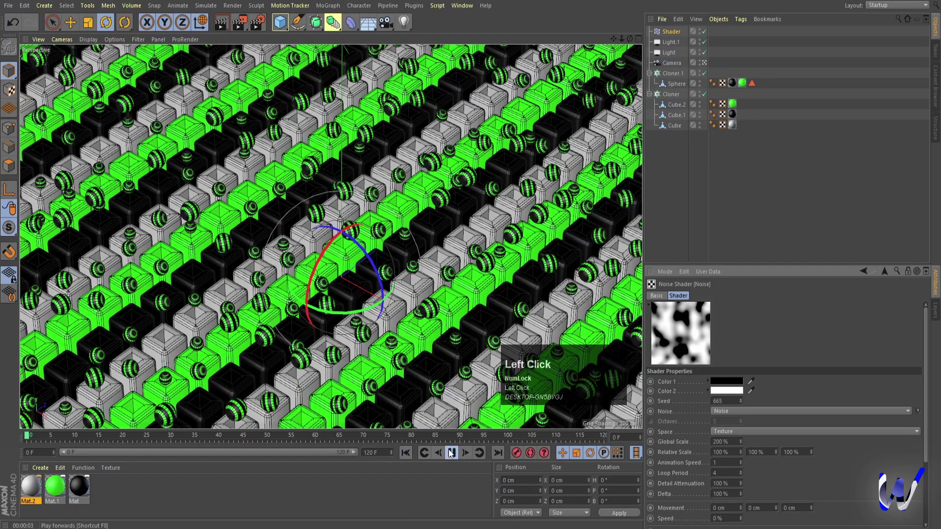
{"action": "left_click", "coordinate": [451, 453]}
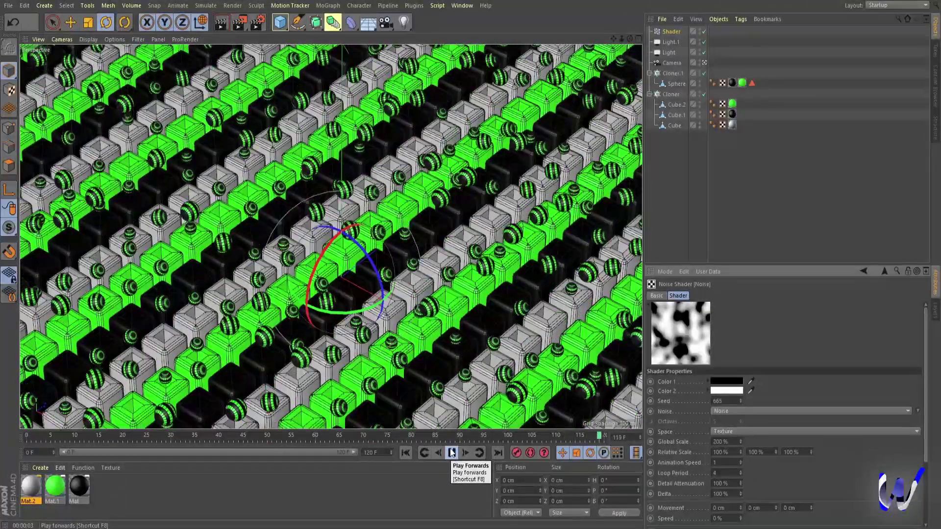
{"action": "left_click", "coordinate": [451, 452]}
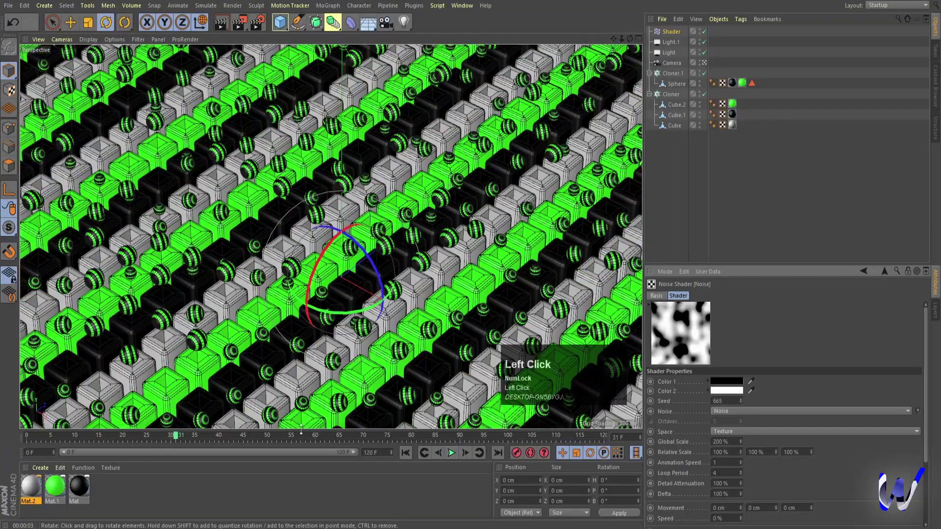
{"action": "left_click", "coordinate": [404, 453]}
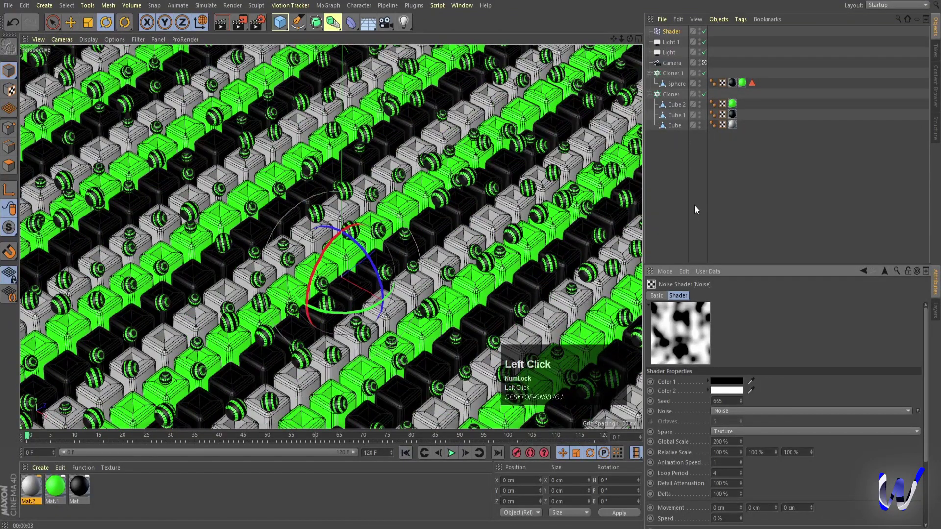
{"action": "left_click", "coordinate": [670, 33]}
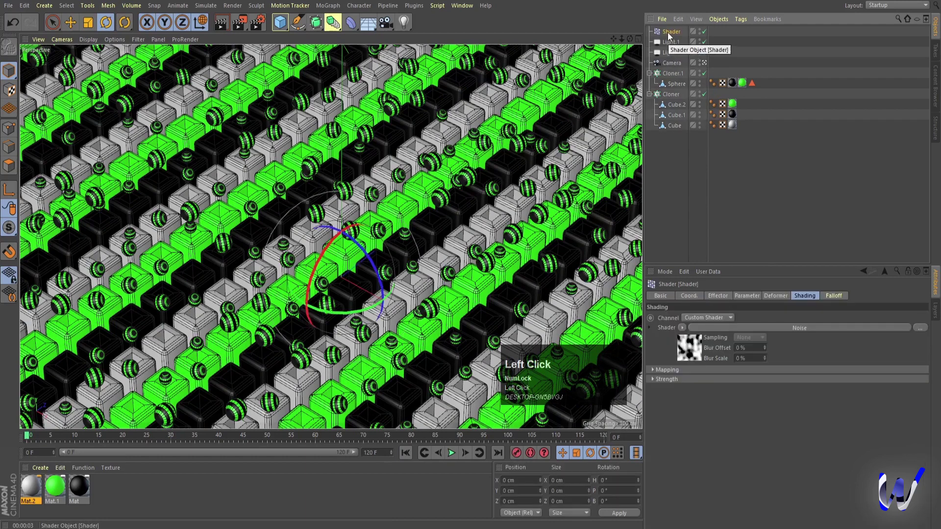
Duplicate the Shader effector, keeping its noise setup, and select the copy
{"action": "key", "text": "ctrl"}
{"action": "left_click", "coordinate": [668, 33], "text": "ctrl"}
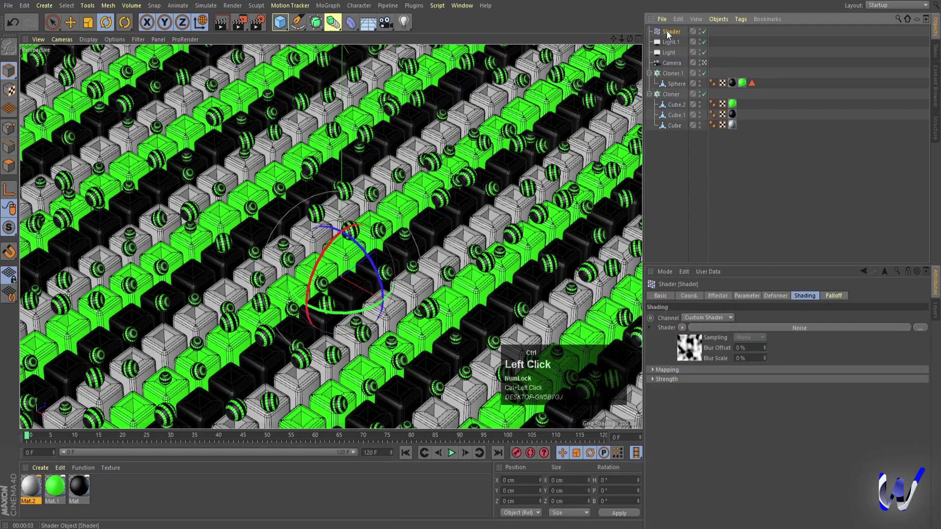
{"action": "left_click_drag", "start_coordinate": [667, 33], "coordinate": [670, 29], "text": "ctrl"}
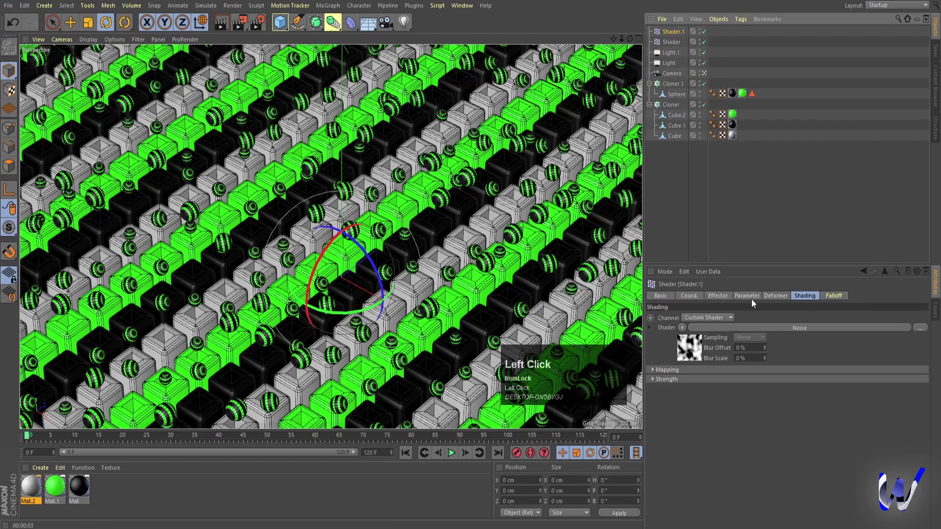
{"action": "left_click", "coordinate": [668, 32]}
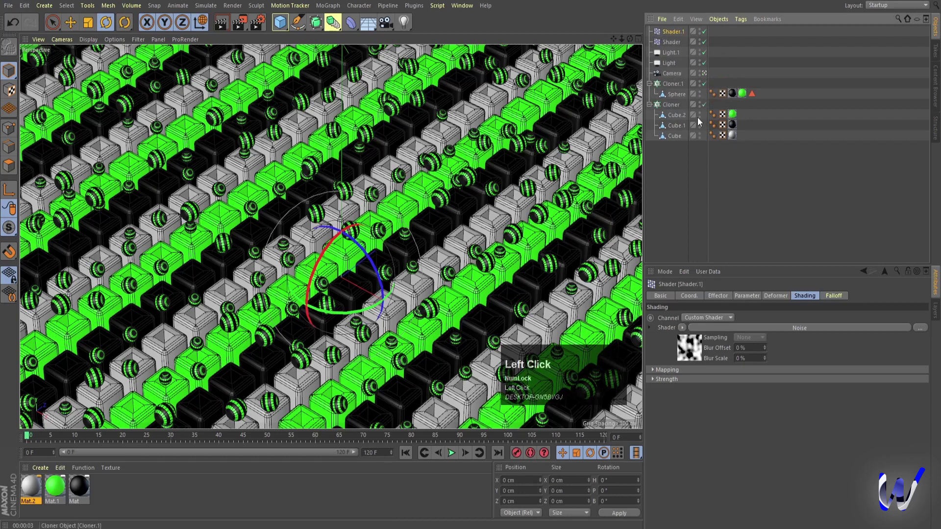
Turn off scale and rotation in the duplicated Shader effector and set its Y position offset to 120 cm
{"action": "left_click", "coordinate": [740, 296]}
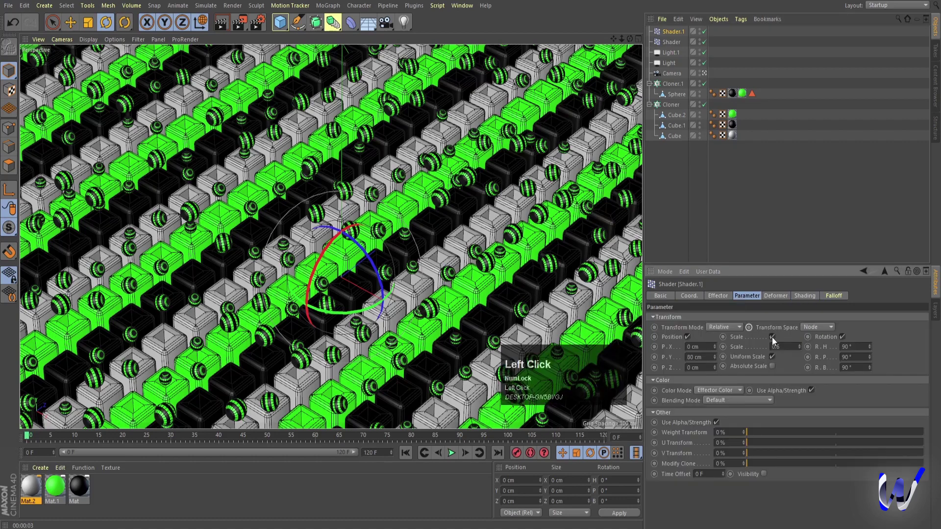
{"action": "left_click", "coordinate": [772, 337]}
{"action": "left_click", "coordinate": [799, 337]}
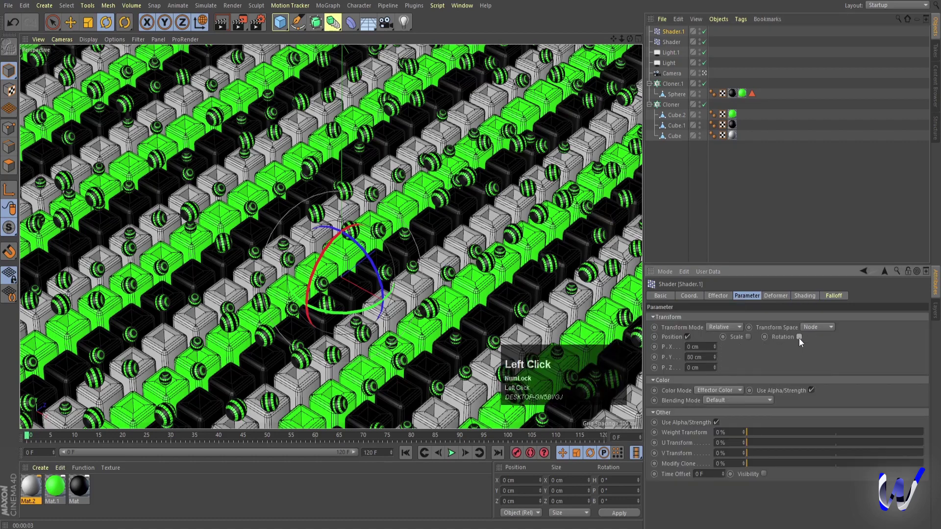
{"action": "left_click", "coordinate": [710, 358]}
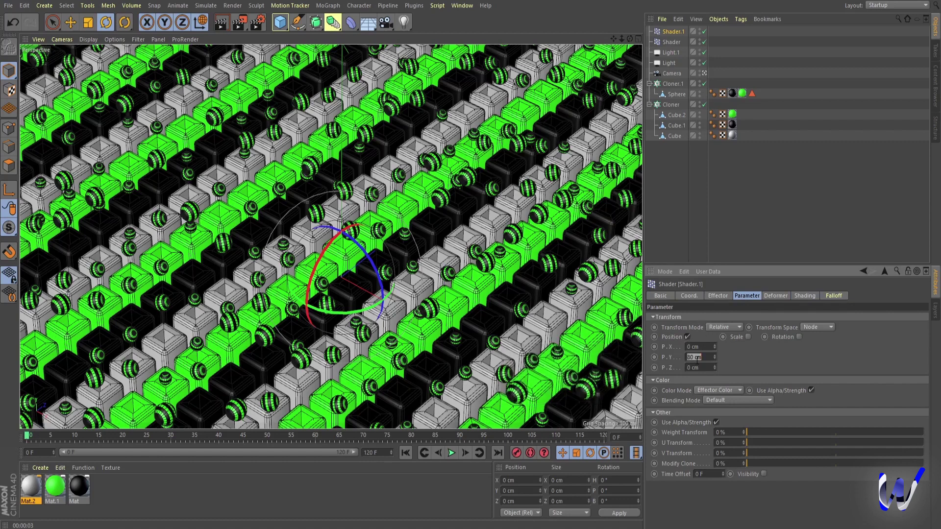
{"action": "type", "text": "120"}
{"action": "key", "text": "Return"}
Assign the duplicated Shader effector to the Cloner that holds the cube columns
{"action": "left_click", "coordinate": [672, 105]}
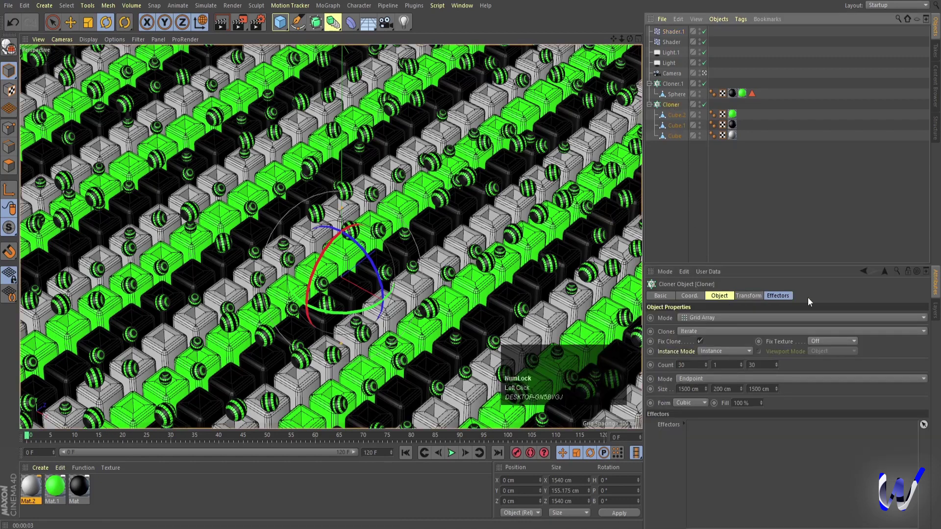
{"action": "left_click", "coordinate": [777, 296]}
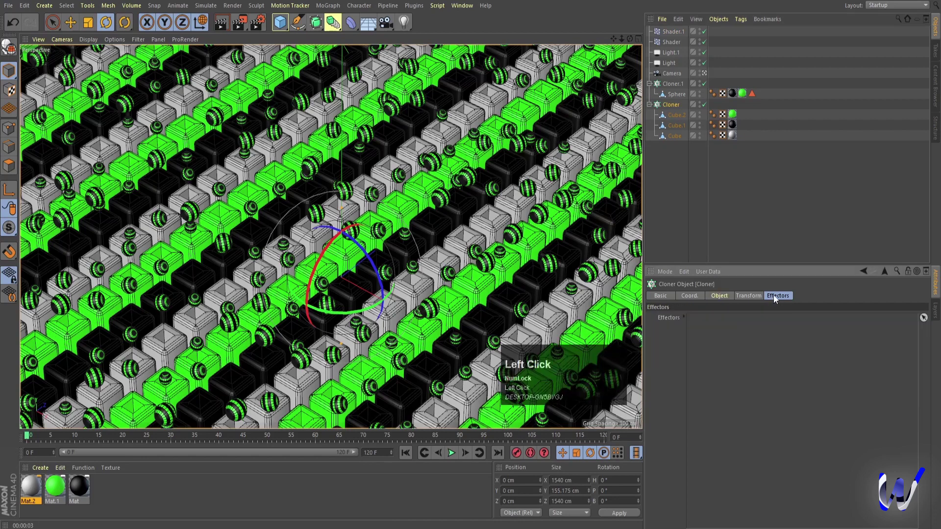
{"action": "left_click", "coordinate": [667, 33]}
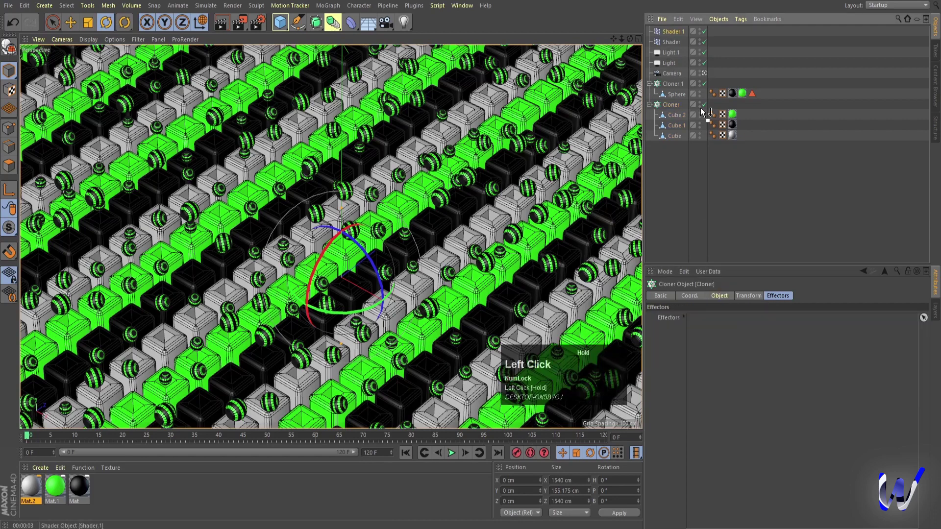
{"action": "left_click_drag", "start_coordinate": [730, 372], "coordinate": [732, 377]}
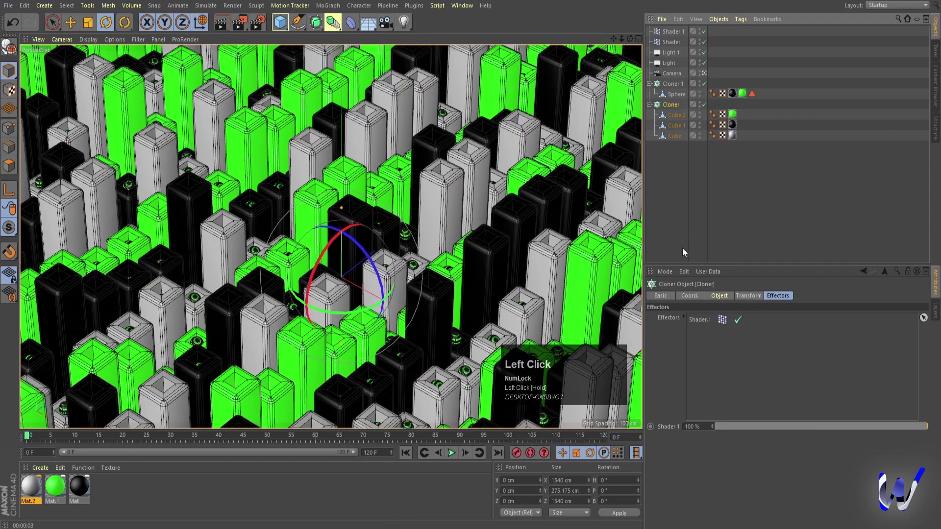
Play the animation to check the columns' noise-driven height movement and return to frame 0
{"action": "left_click", "coordinate": [454, 455]}
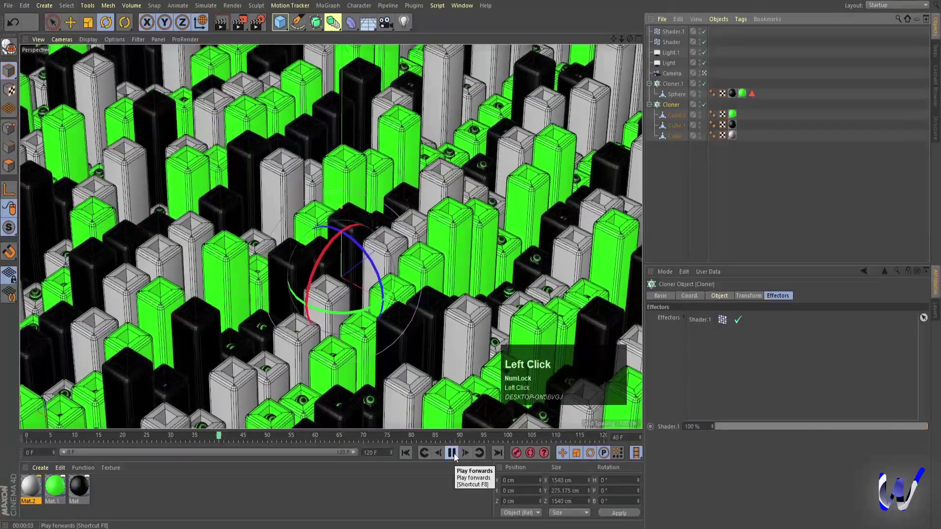
{"action": "left_click", "coordinate": [454, 454]}
{"action": "left_click", "coordinate": [405, 453]}
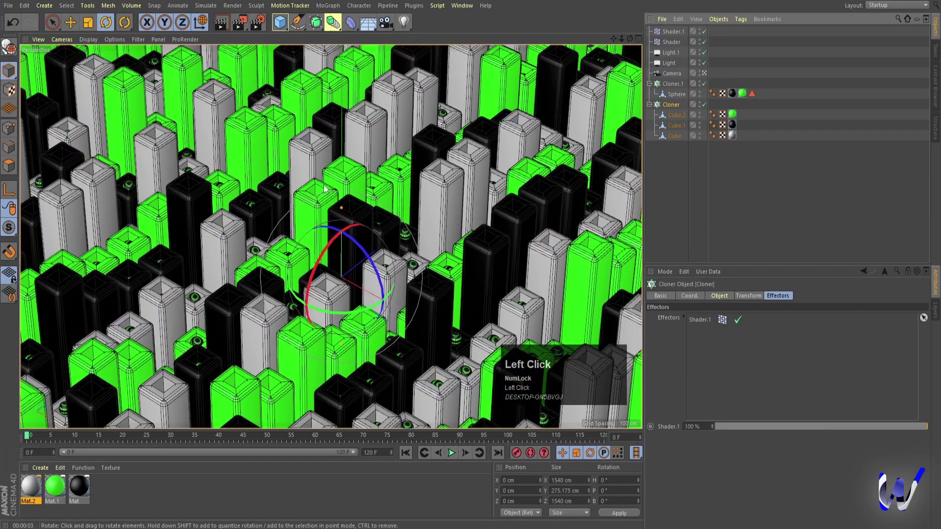
Move the column Cloner down about 66 cm, preview the animation and return to frame 0
{"action": "key", "text": "e"}
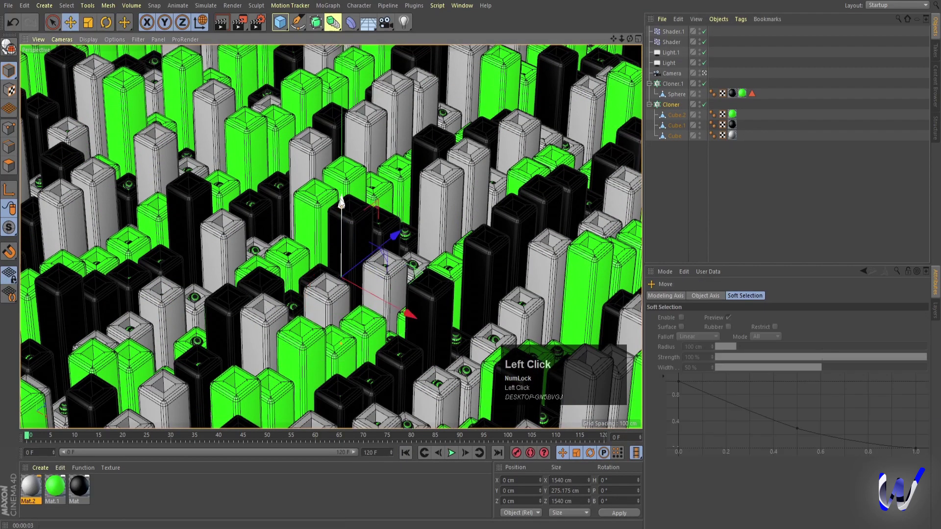
{"action": "left_click_drag", "start_coordinate": [341, 202], "coordinate": [356, 250]}
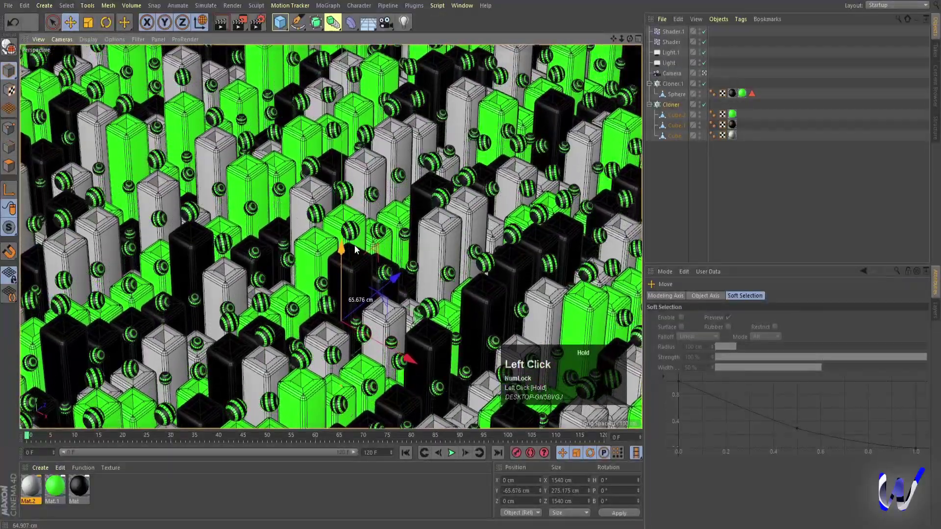
{"action": "left_click", "coordinate": [451, 456]}
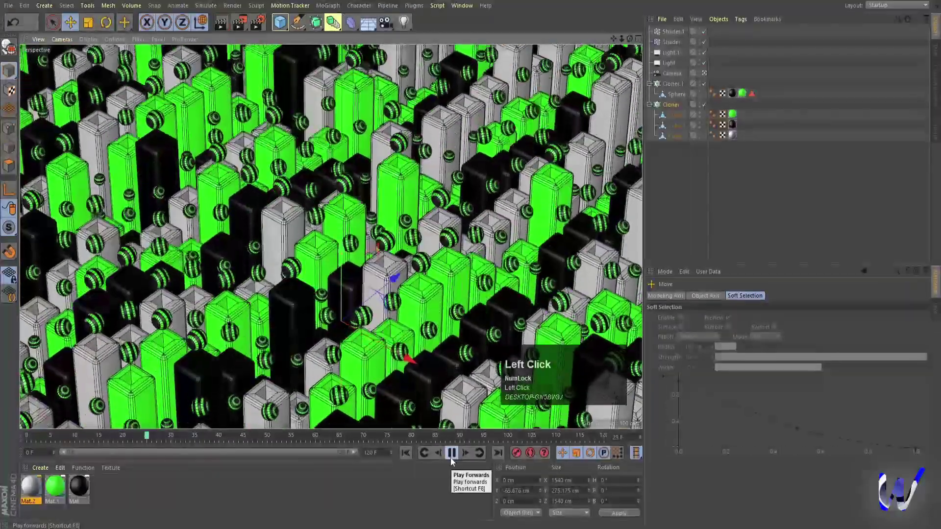
{"action": "left_click", "coordinate": [451, 456]}
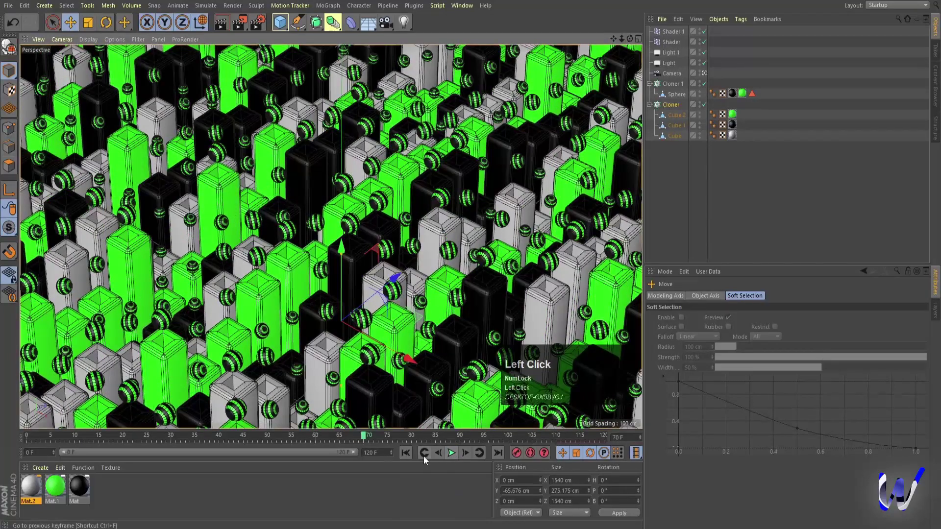
{"action": "left_click", "coordinate": [404, 453]}
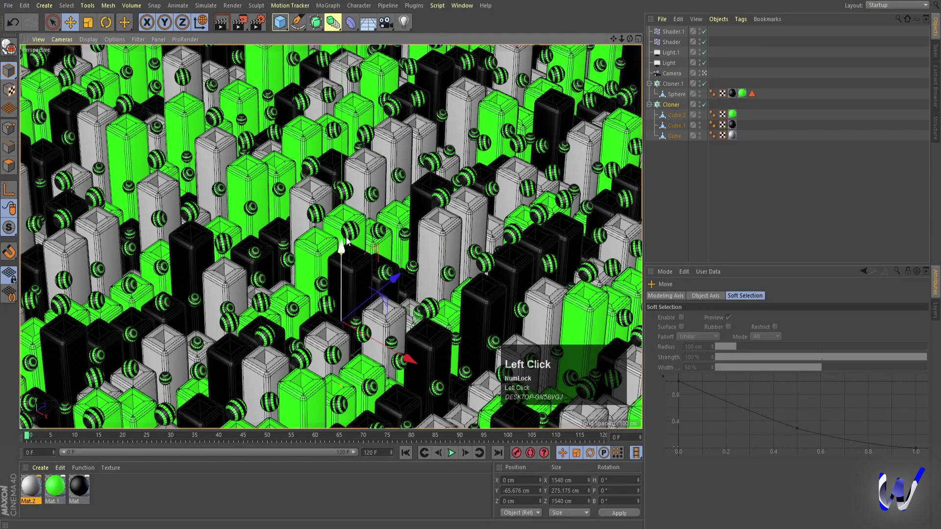
Raise the column Cloner to a Y position of about -34 cm, preview the animation and rewind
{"action": "left_click_drag", "start_coordinate": [340, 247], "coordinate": [380, 263]}
{"action": "left_click", "coordinate": [452, 454]}
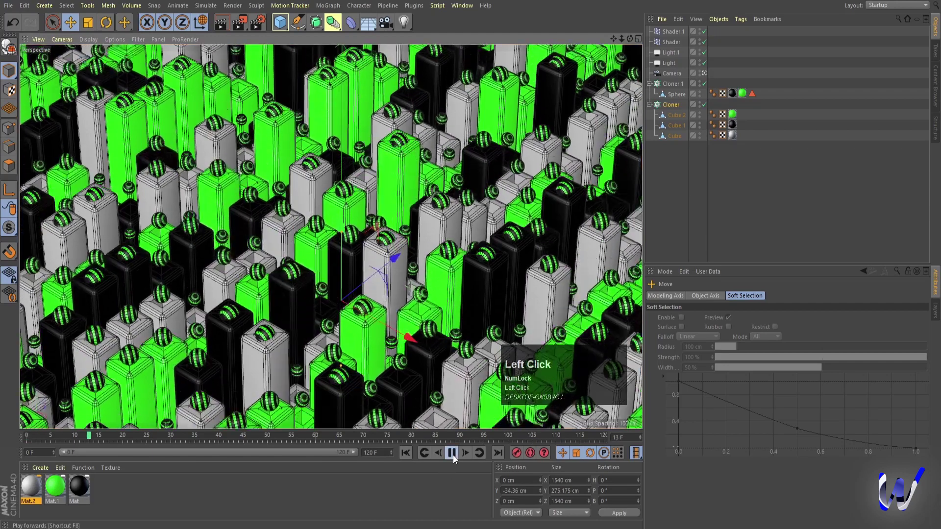
{"action": "left_click", "coordinate": [452, 454]}
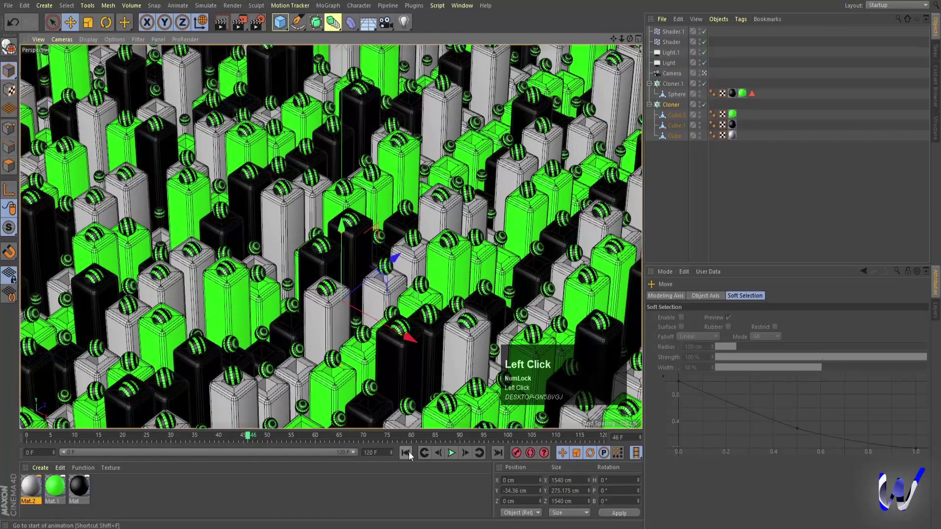
{"action": "left_click", "coordinate": [406, 453]}
Set the noise seed of the columns' Shader effector to 667 so they move differently from the spheres
{"action": "left_click", "coordinate": [672, 31]}
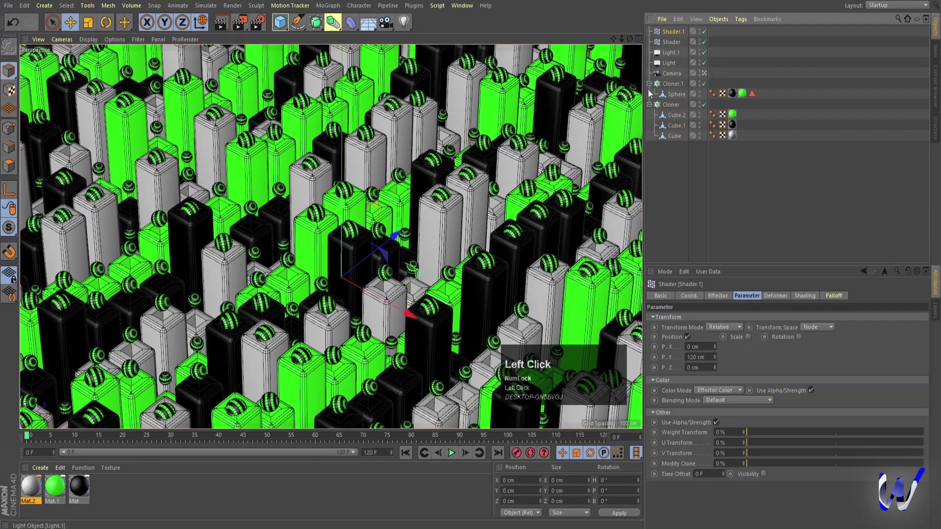
{"action": "left_click", "coordinate": [803, 296]}
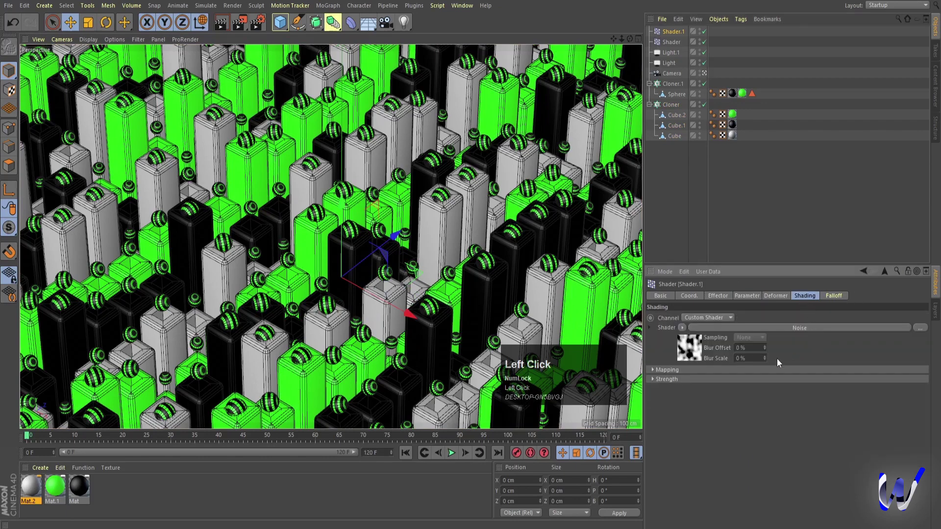
{"action": "left_click", "coordinate": [695, 346]}
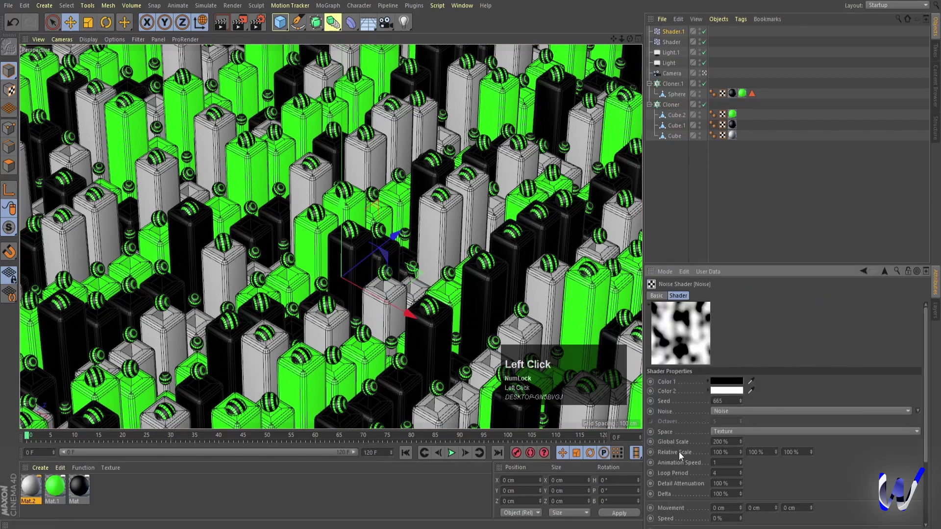
{"action": "left_click", "coordinate": [666, 400]}
{"action": "left_click", "coordinate": [740, 398]}
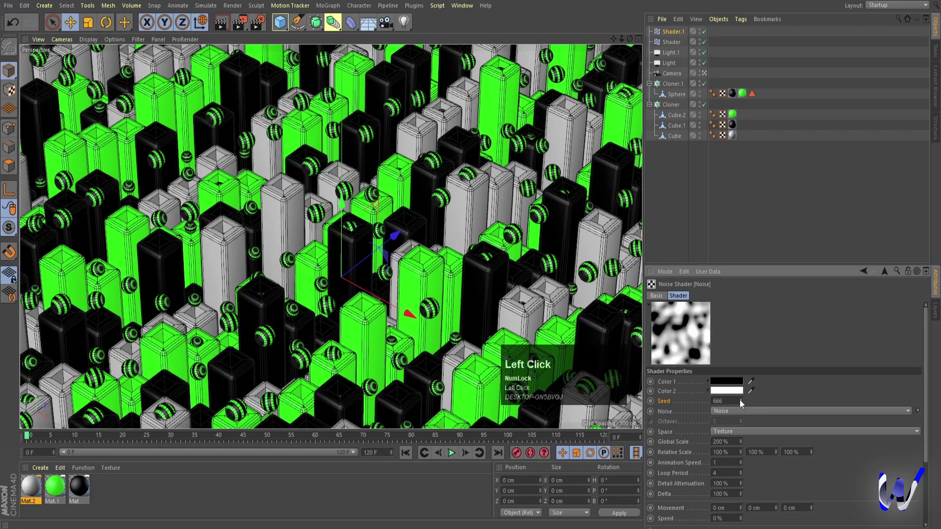
{"action": "left_click", "coordinate": [739, 399]}
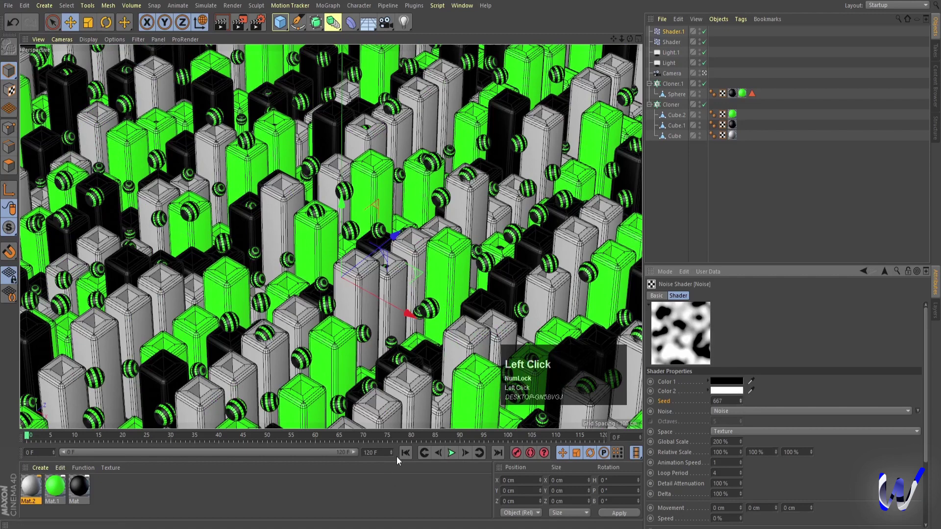
Preview the columns and spheres moving with different noise seeds, return to frame 0 and clear the selection
{"action": "left_click", "coordinate": [452, 453]}
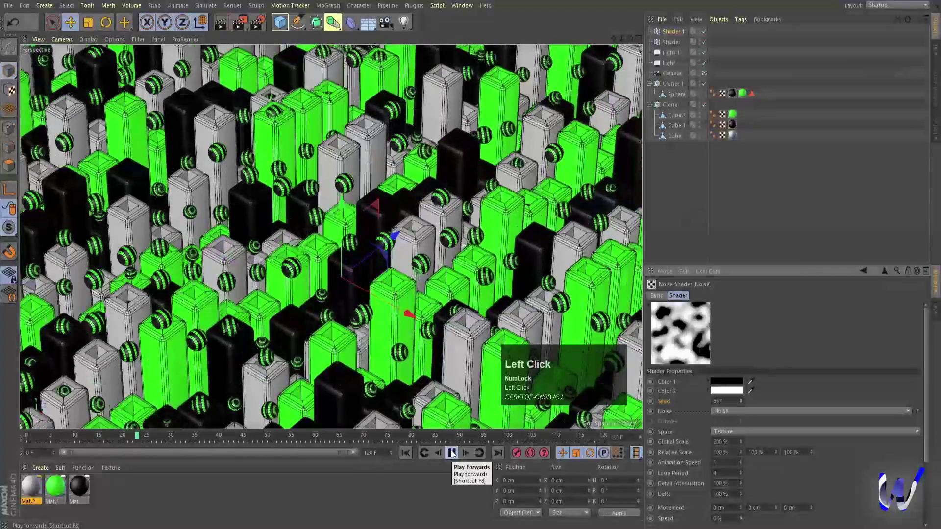
{"action": "left_click", "coordinate": [406, 455]}
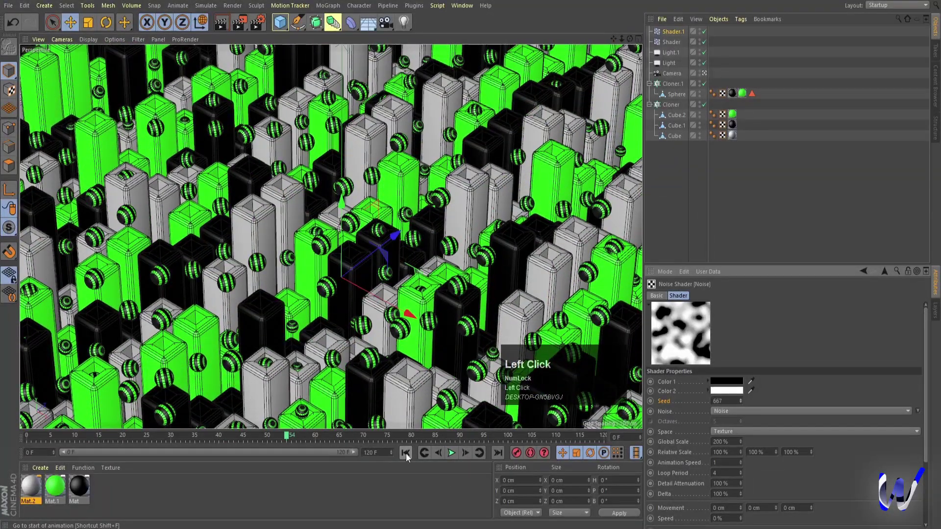
{"action": "left_click", "coordinate": [704, 208]}
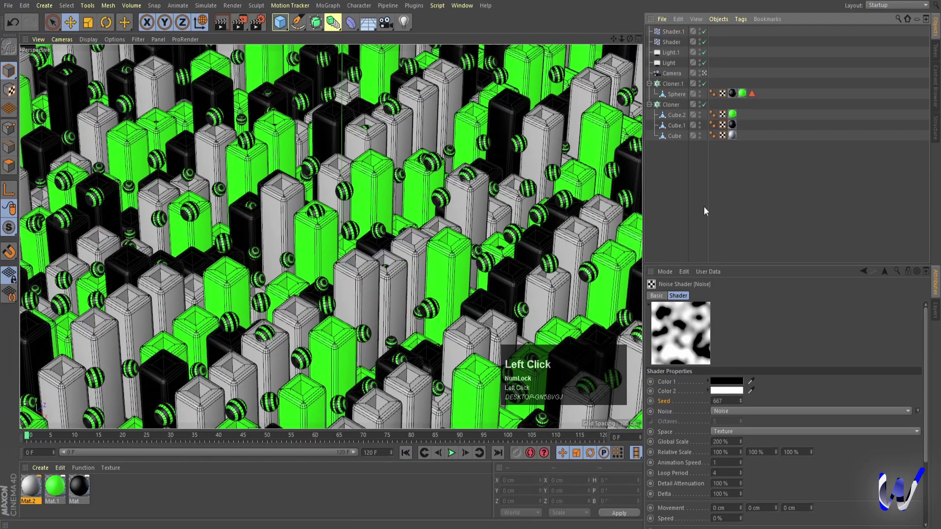
Add a Delay effector with both the sphere Cloner and the column Cloner selected
{"action": "left_click", "coordinate": [671, 84]}
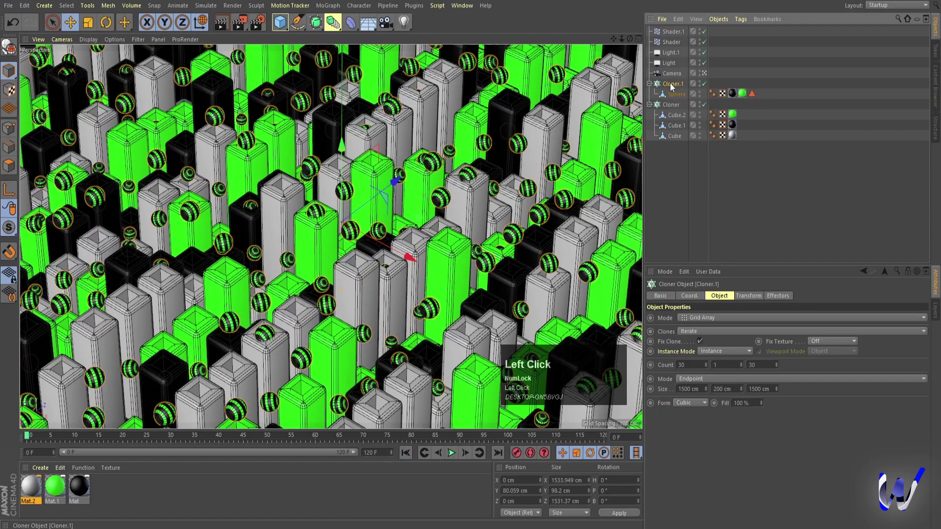
{"action": "left_click", "coordinate": [675, 106], "text": "shift"}
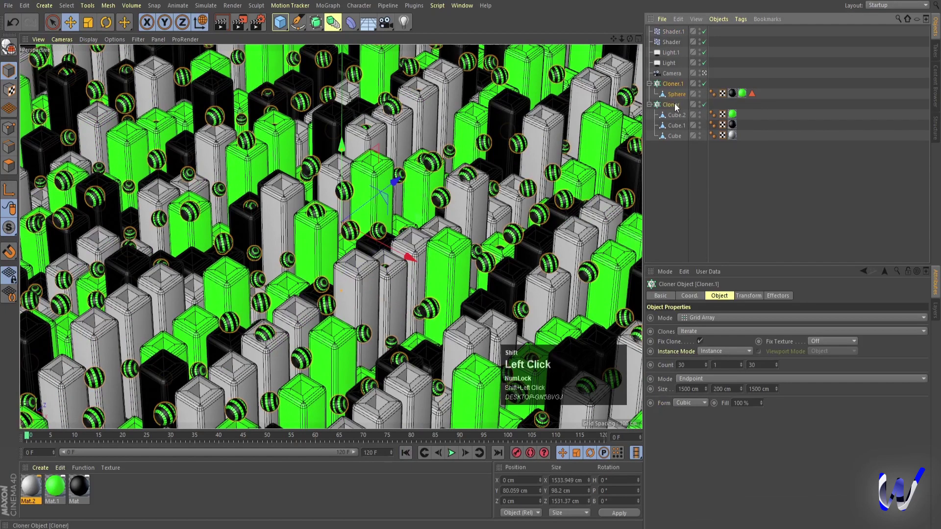
{"action": "left_click", "coordinate": [328, 6]}
{"action": "mouse_move", "coordinate": [343, 21]}
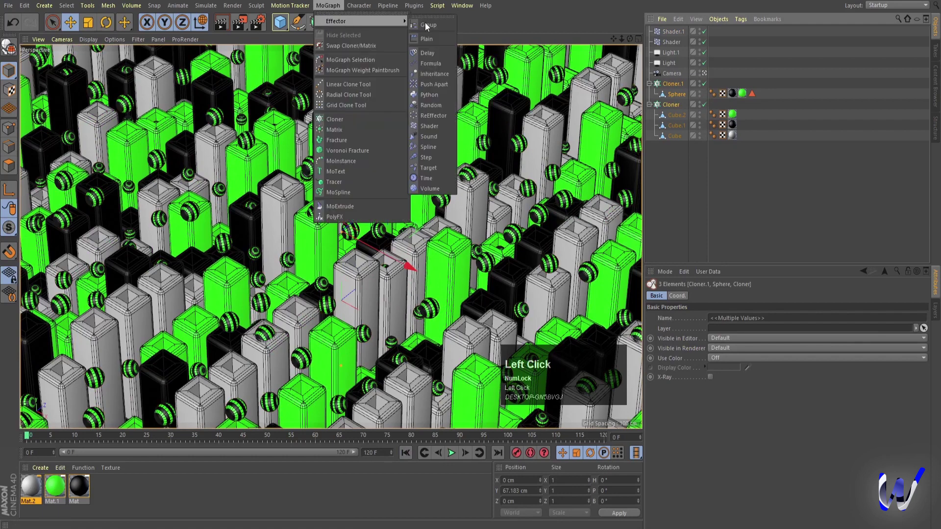
{"action": "left_click", "coordinate": [427, 53]}
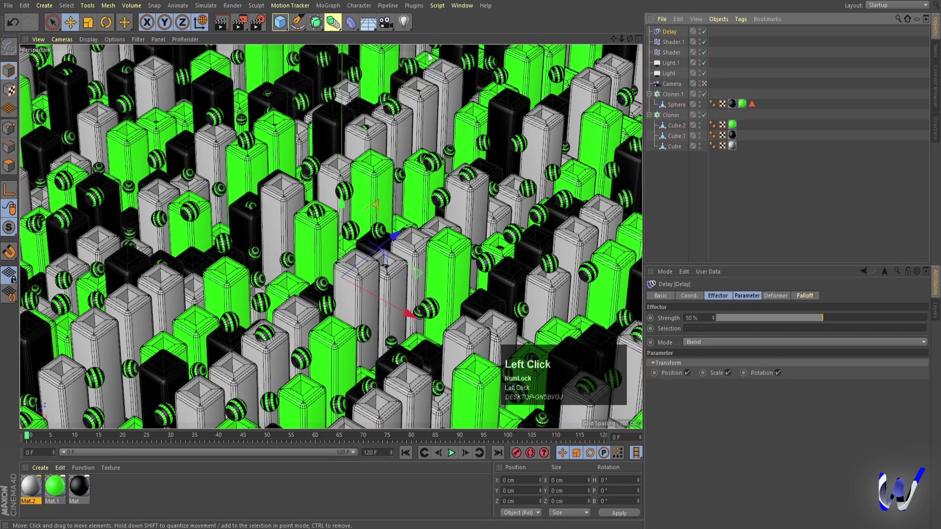
Play the animation with the Delay effector, render the viewport around frame 53 and clear the selection
{"action": "left_click", "coordinate": [451, 453]}
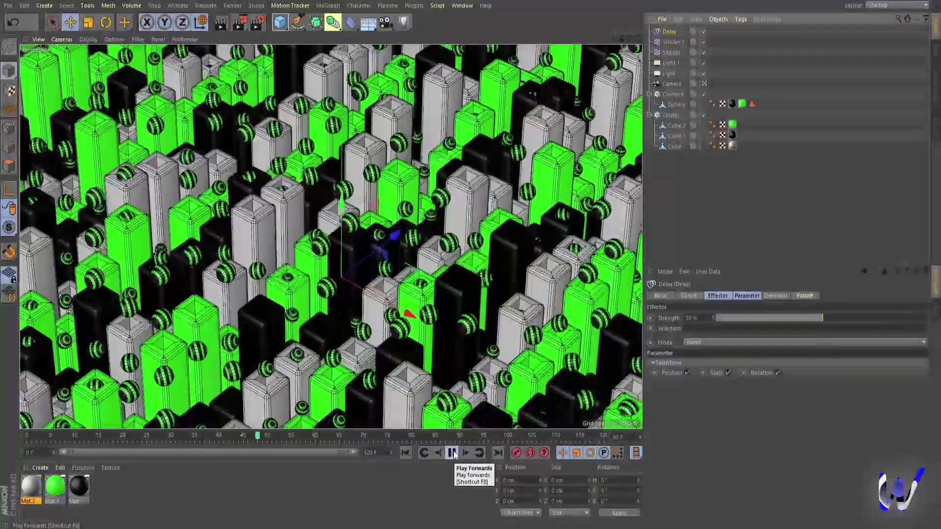
{"action": "key", "text": "ctrl+r"}
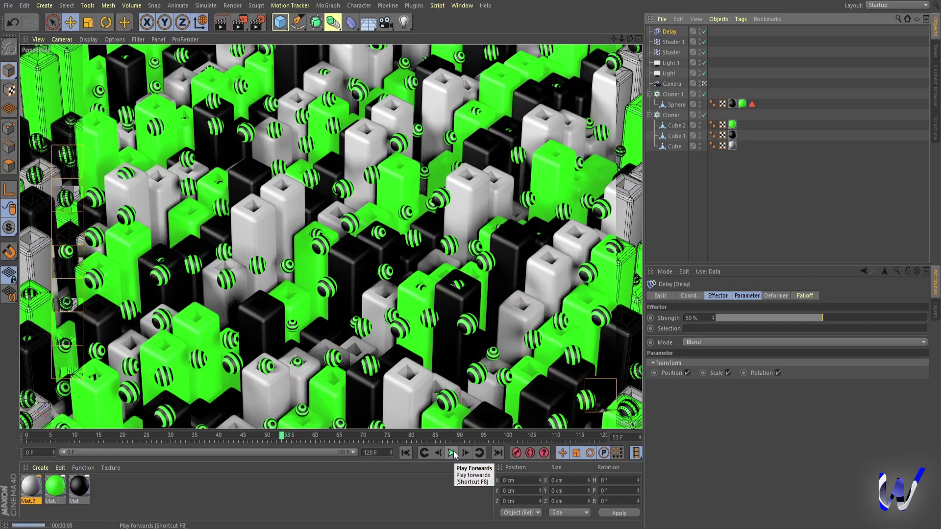
{"action": "left_click", "coordinate": [755, 214]}
Remove the green material from the Cube.2 column and create a new material
{"action": "left_click", "coordinate": [732, 125]}
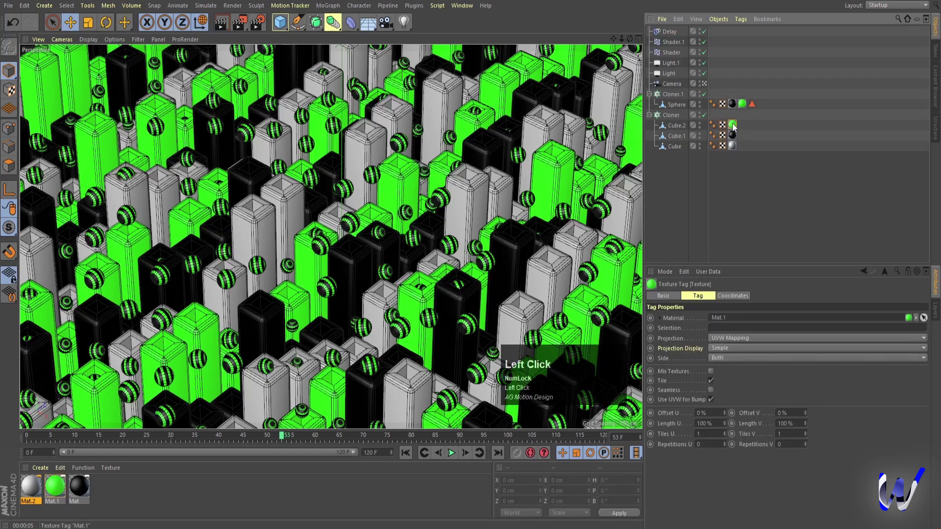
{"action": "key", "text": "Delete"}
{"action": "double_click", "coordinate": [125, 489]}
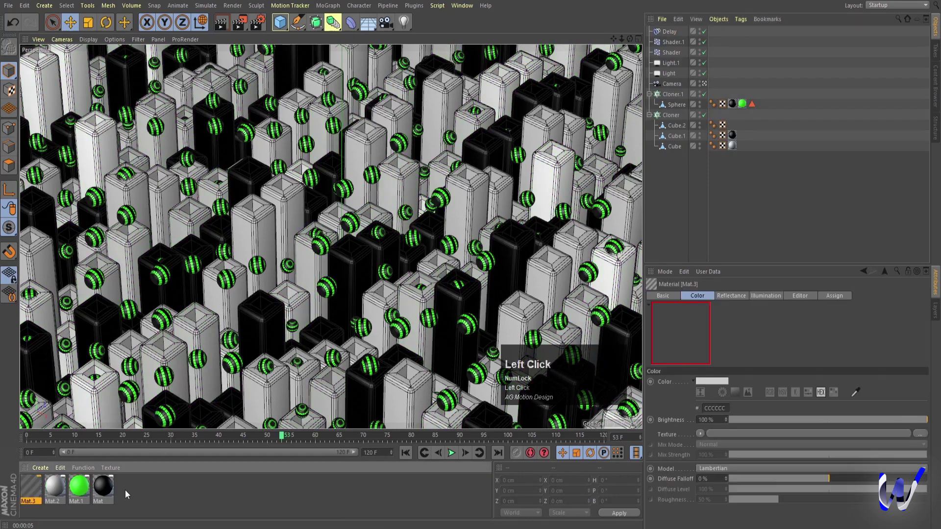
Apply the new Mat.3 material to the Cube.2 column, set its colour's blue value to 0 for yellow, and render the viewport
{"action": "left_click_drag", "start_coordinate": [39, 491], "coordinate": [673, 126]}
{"action": "double_click", "coordinate": [28, 488]}
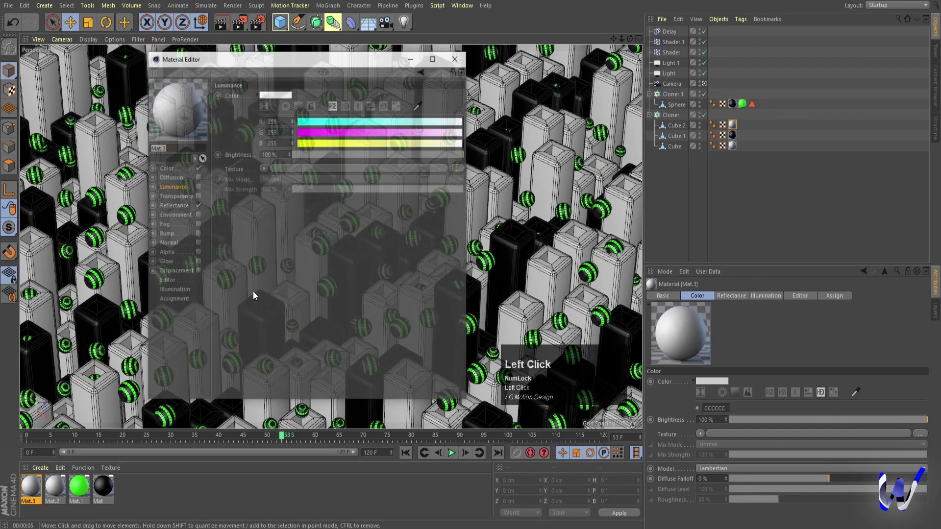
{"action": "left_click", "coordinate": [173, 168]}
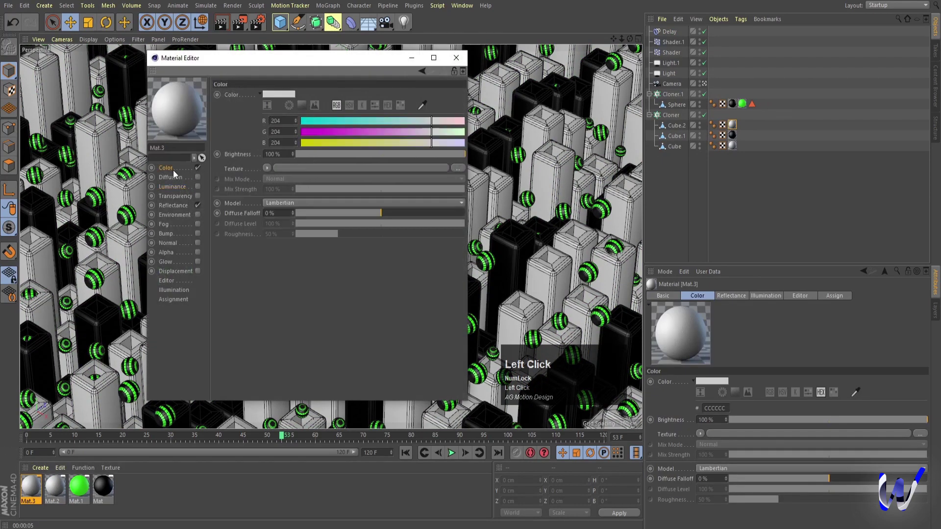
{"action": "left_click_drag", "start_coordinate": [432, 142], "coordinate": [301, 143]}
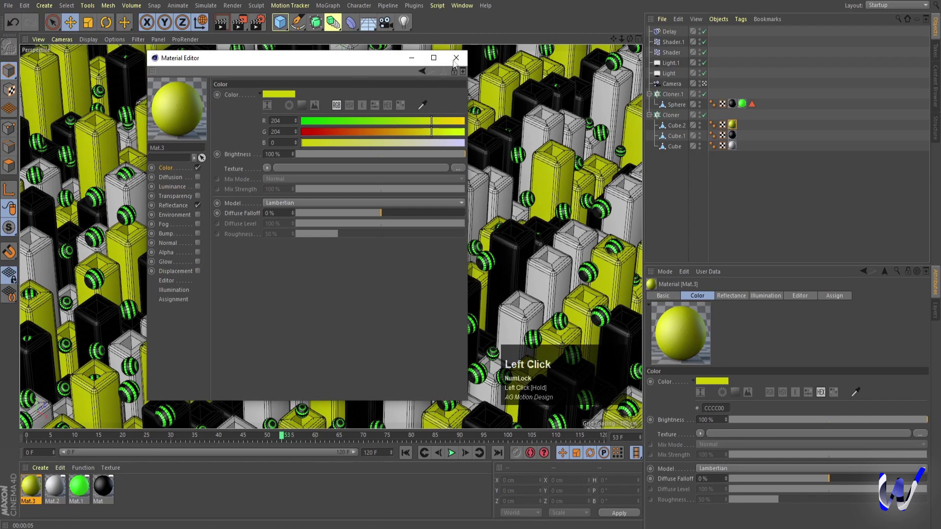
{"action": "left_click", "coordinate": [456, 58]}
{"action": "key", "text": "ctrl+r"}
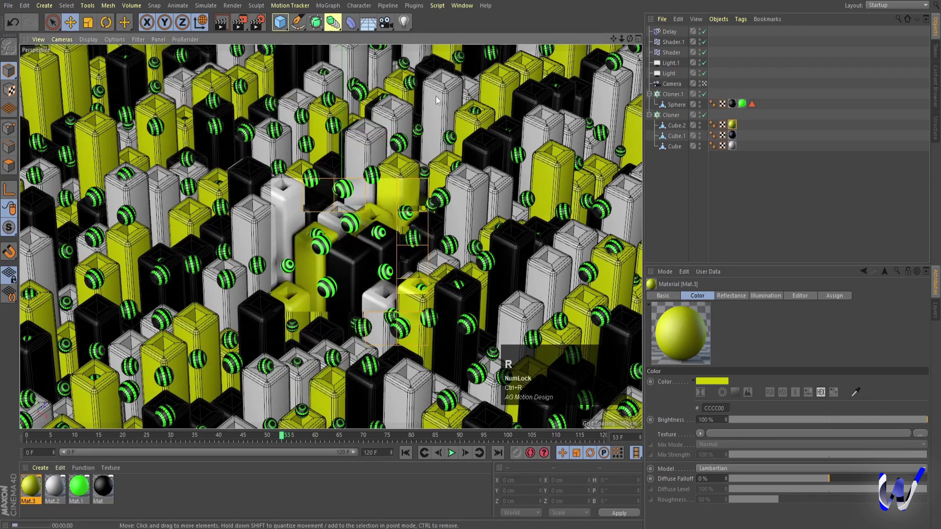
Delete the Cube.2 column and preview the animation from frame 0, rendering the viewport at frame 39
{"action": "left_click", "coordinate": [680, 124]}
{"action": "key", "text": "Delete"}
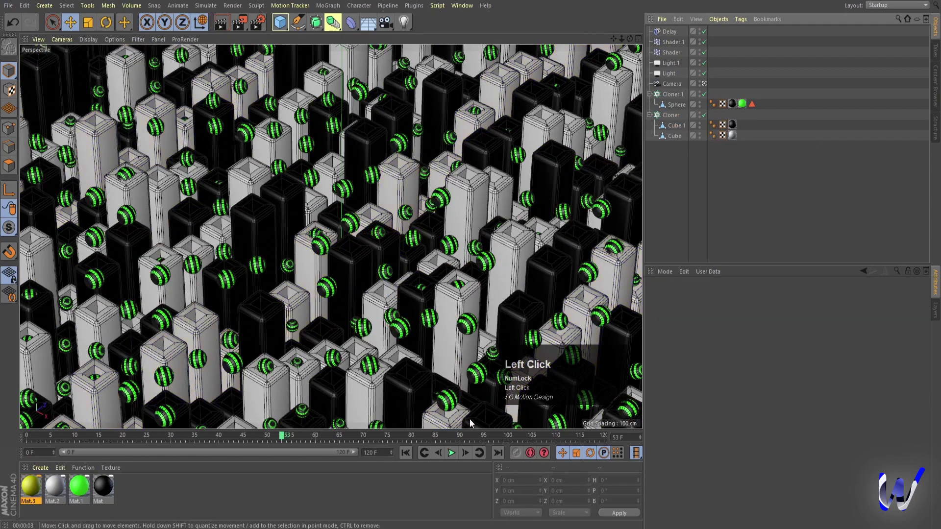
{"action": "left_click", "coordinate": [406, 452]}
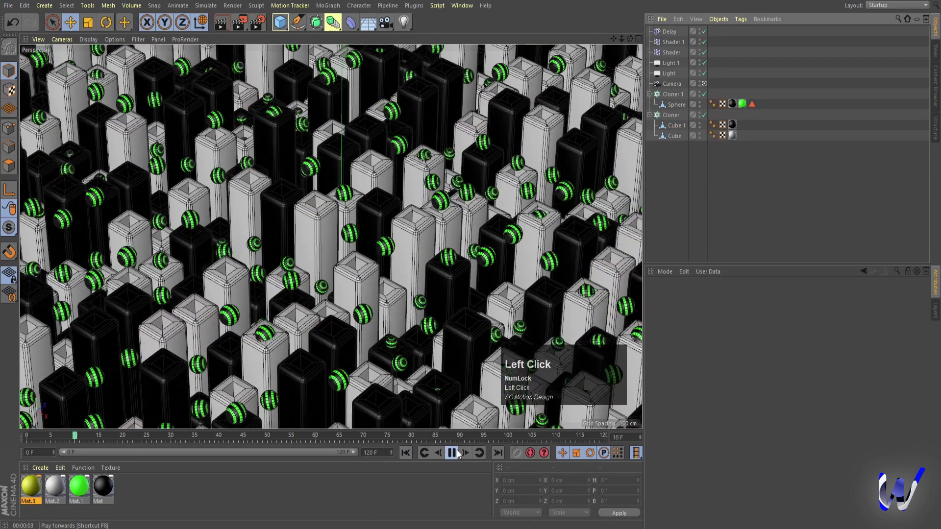
{"action": "left_click", "coordinate": [457, 453]}
{"action": "key", "text": "ctrl+r"}
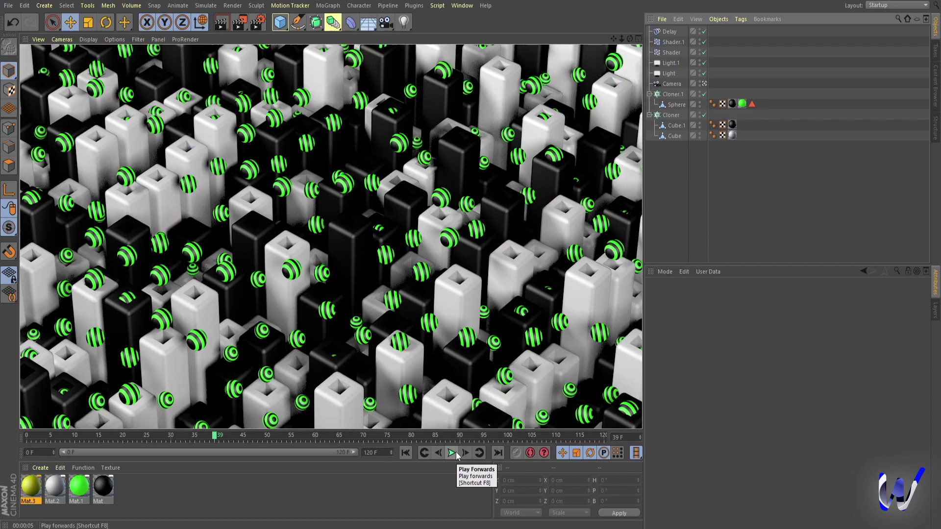
Replace the green stripe material on the Sphere with the white Mat.2 material and render the viewport
{"action": "left_click", "coordinate": [741, 104]}
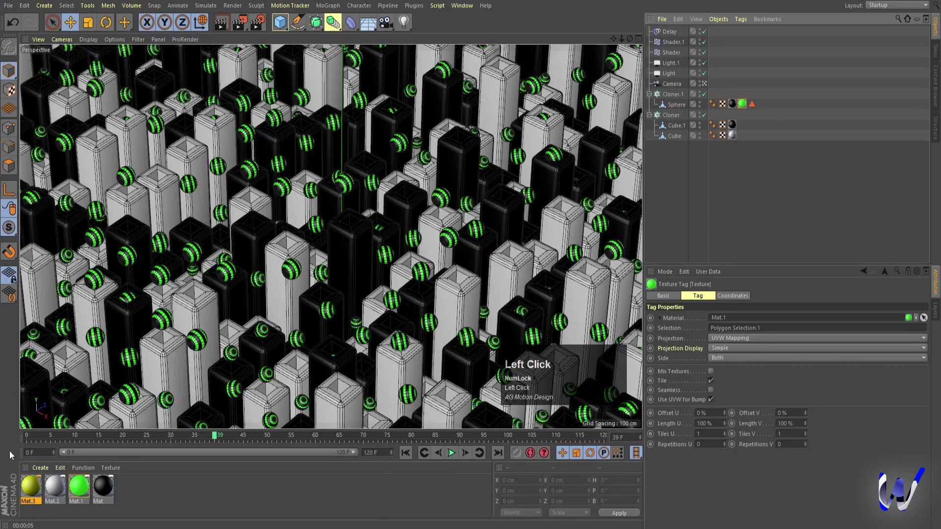
{"action": "left_click_drag", "start_coordinate": [57, 481], "coordinate": [745, 105]}
{"action": "key", "text": "ctrl+r"}
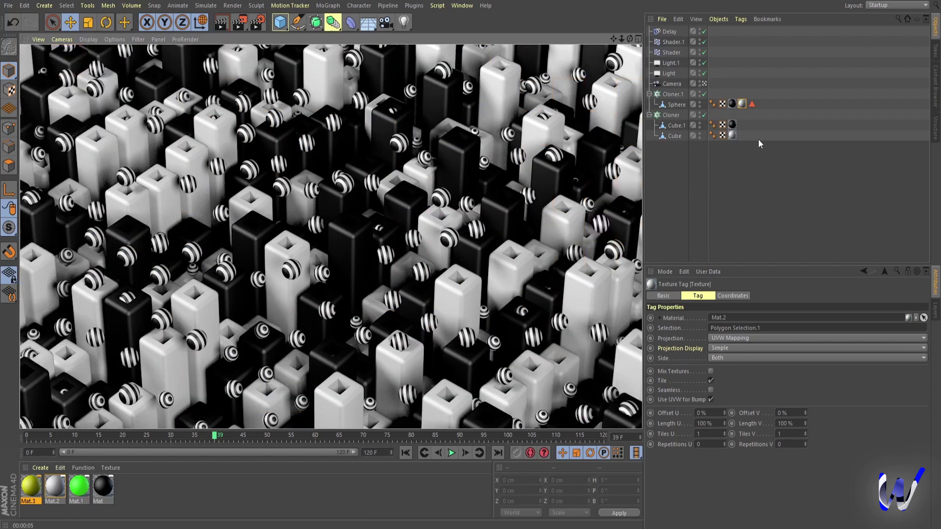
{"action": "left_click", "coordinate": [742, 104]}
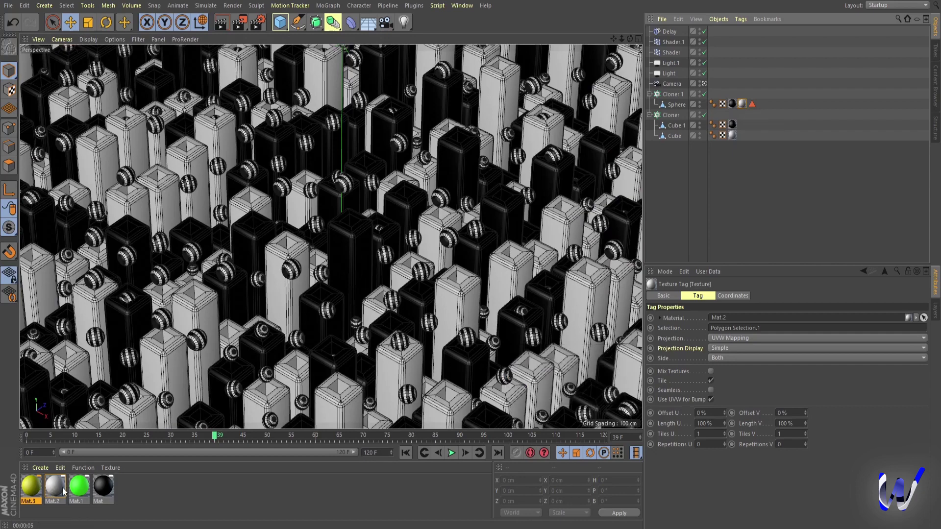
Play the black-and-white animation from frame 0 and stop it at frame 69
{"action": "left_click", "coordinate": [406, 452]}
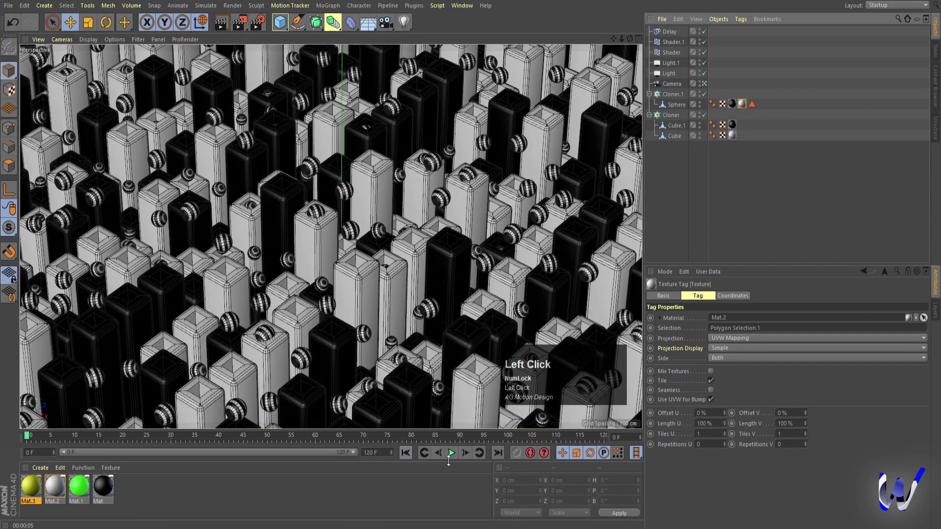
{"action": "left_click", "coordinate": [451, 452]}
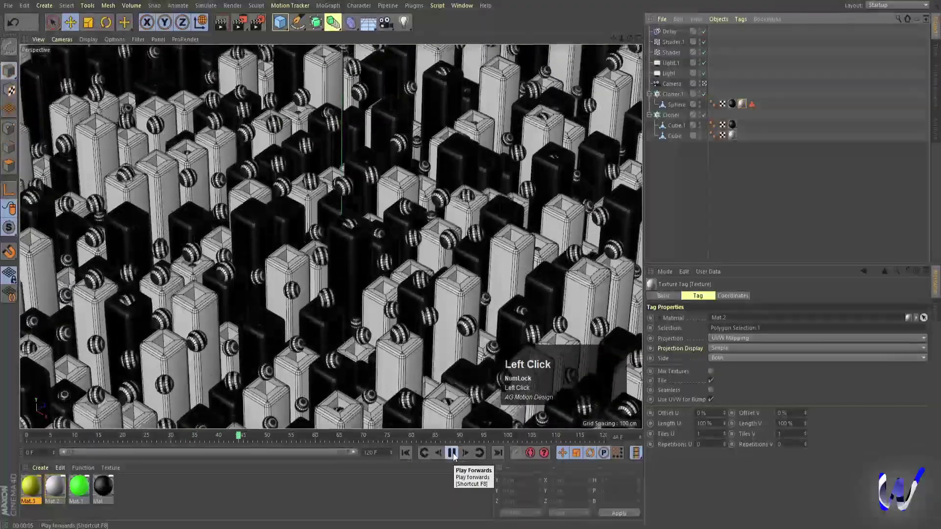
{"action": "left_click", "coordinate": [451, 453]}
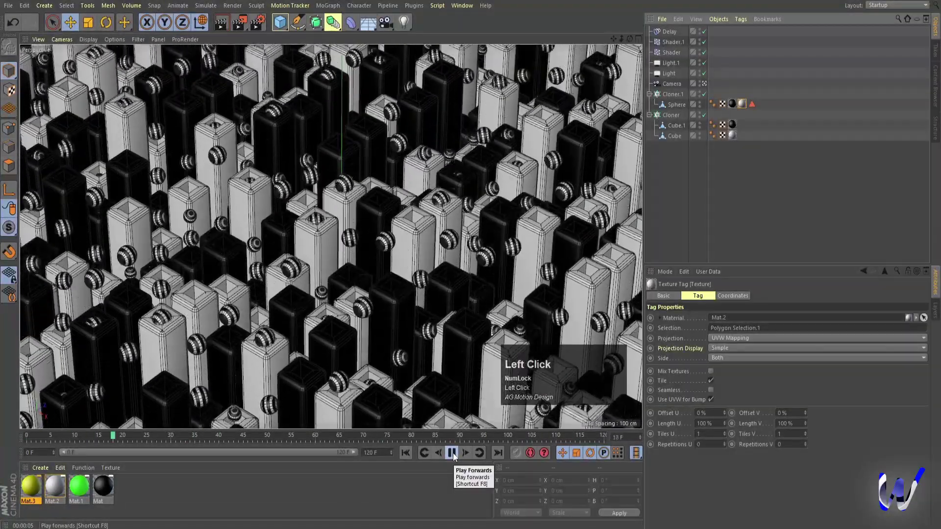
{"action": "left_click", "coordinate": [452, 453]}
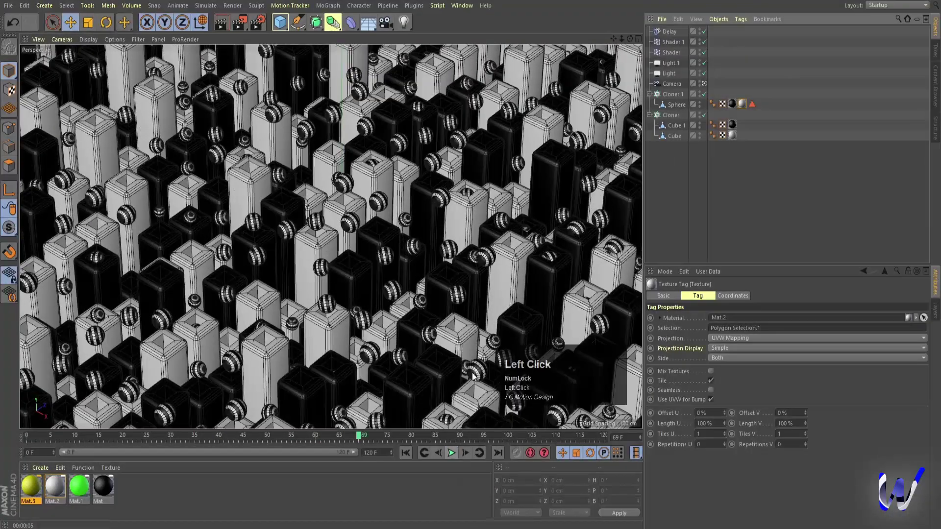
In the Top view, duplicate both area lights along Z to the opposite side of the grid, at about Z 1220 cm
{"action": "middle_click", "coordinate": [308, 242]}
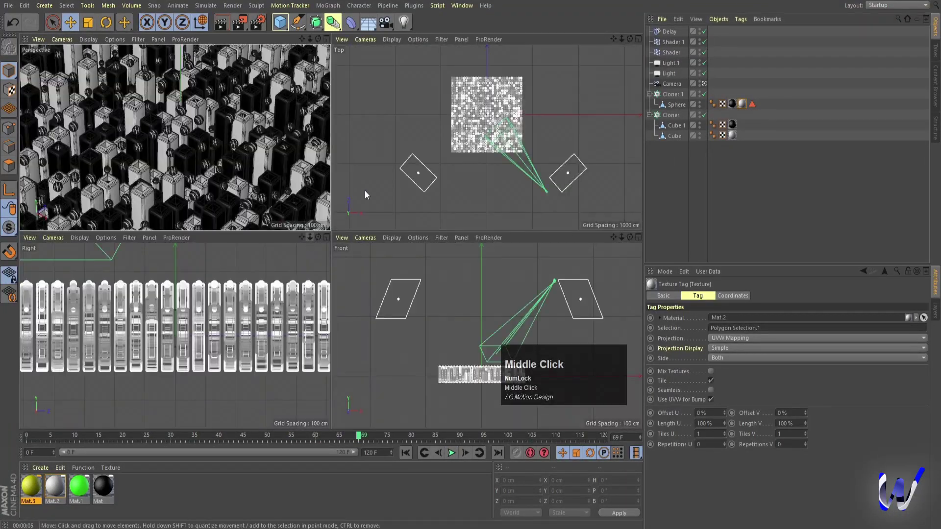
{"action": "middle_click", "coordinate": [449, 157]}
{"action": "left_click", "coordinate": [671, 63]}
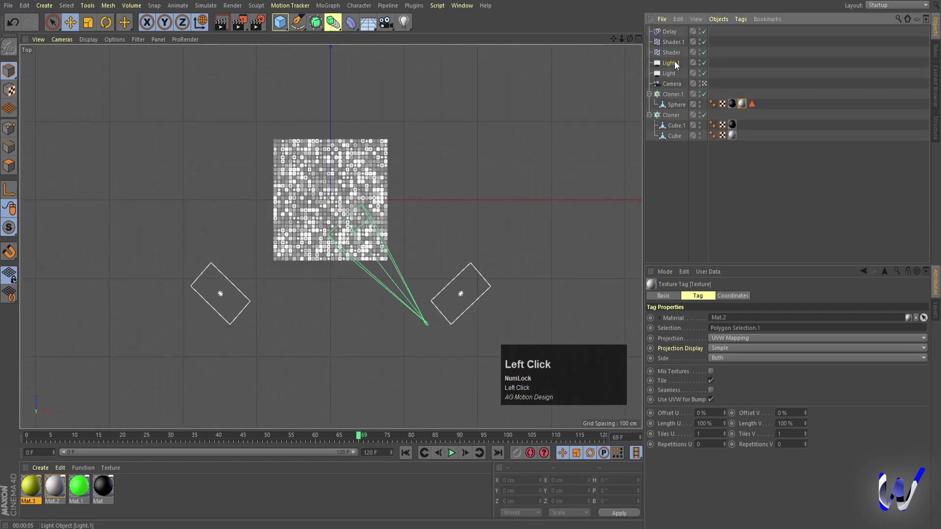
{"action": "left_click", "coordinate": [670, 73], "text": "shift"}
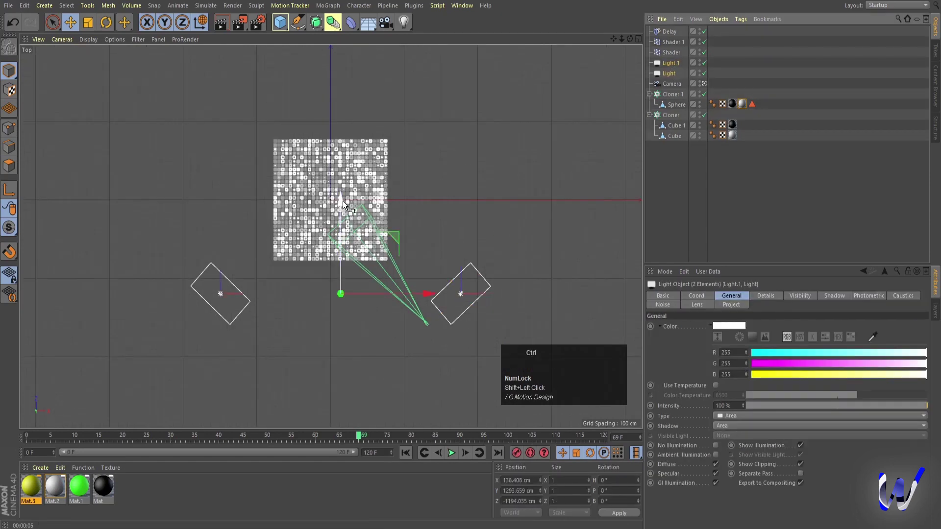
{"action": "left_click_drag", "start_coordinate": [350, 201], "coordinate": [349, 20], "text": "ctrl"}
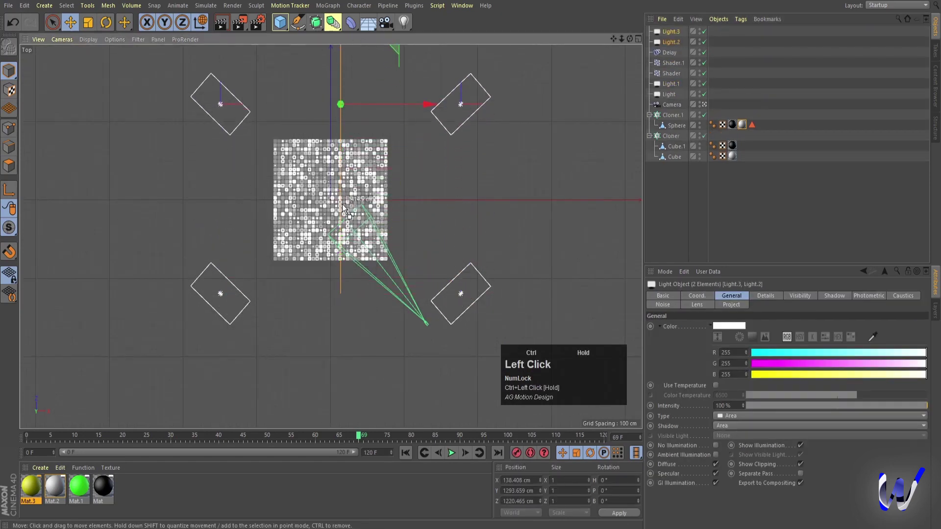
Rotate the two duplicated lights about 180° in heading to face the grid, and check the lighting with a perspective viewport render
{"action": "key", "text": "r"}
{"action": "mouse_move", "coordinate": [293, 116]}
{"action": "left_mouse_down"}
{"action": "mouse_move", "coordinate": [287, 101]}
{"action": "mouse_move", "coordinate": [441, 80]}
{"action": "mouse_move", "coordinate": [442, 90]}
{"action": "mouse_move", "coordinate": [287, 98]}
{"action": "left_mouse_up"}
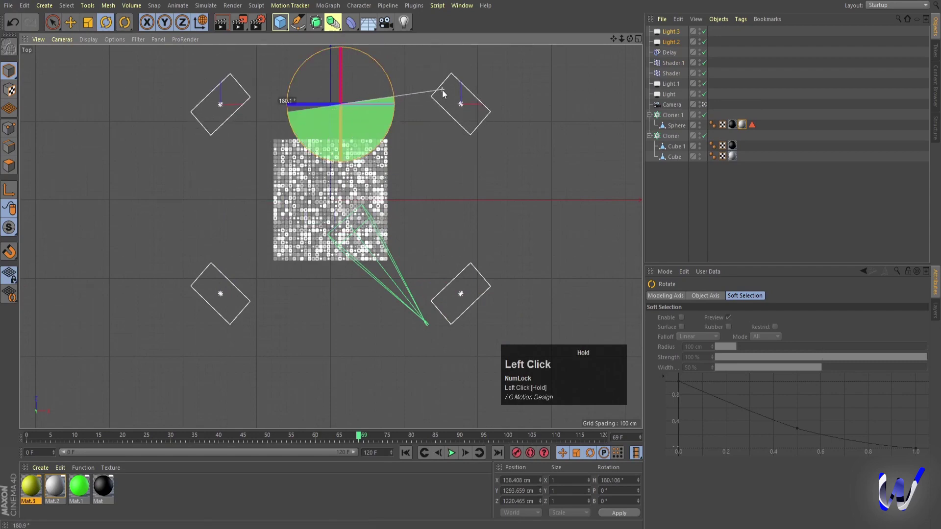
{"action": "middle_click", "coordinate": [439, 168]}
{"action": "middle_click", "coordinate": [240, 163]}
{"action": "key", "text": "ctrl+r"}
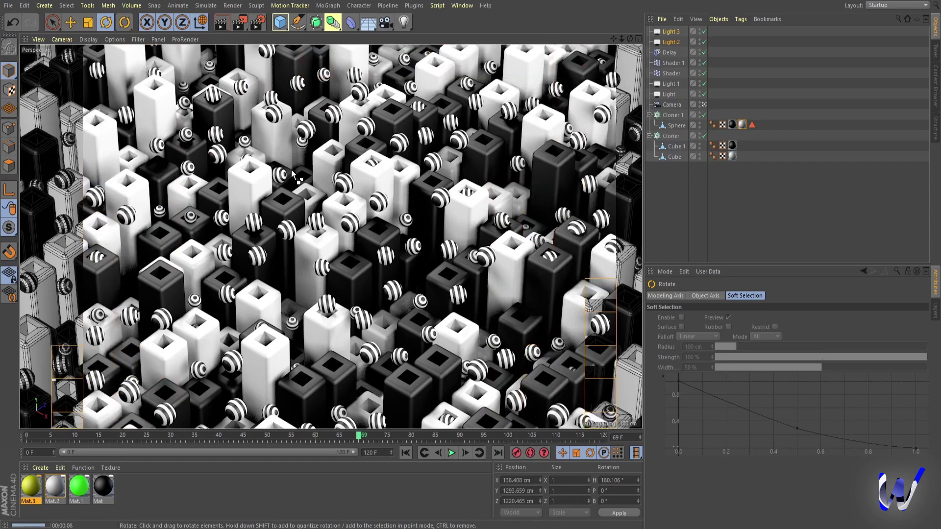
{"action": "left_click", "coordinate": [712, 222]}
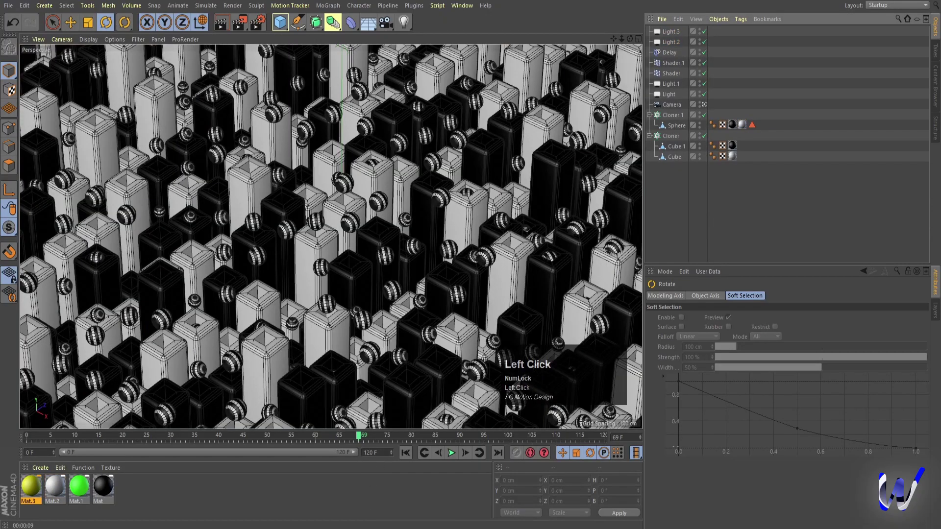